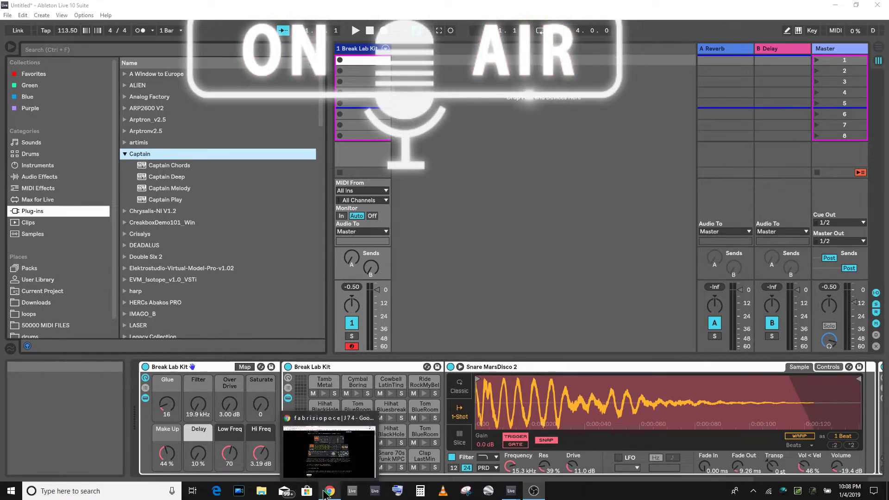
- Switch to Chrome and look over the product pages for Cthulhu, Captain Chords and J74 Progressive
left_click(328, 493)
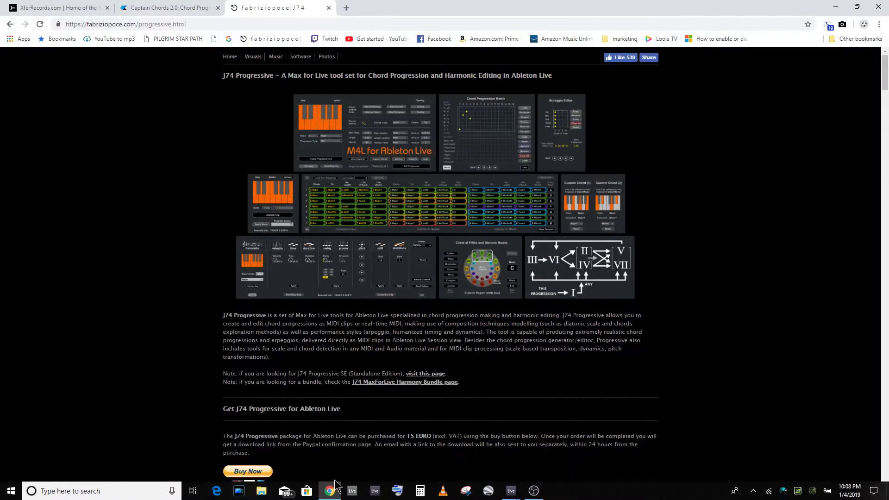
left_click(34, 8)
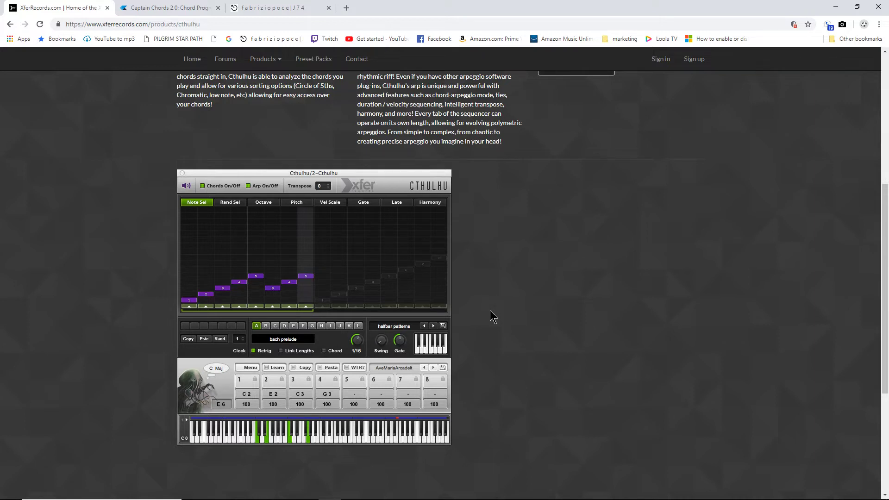
left_click(172, 13)
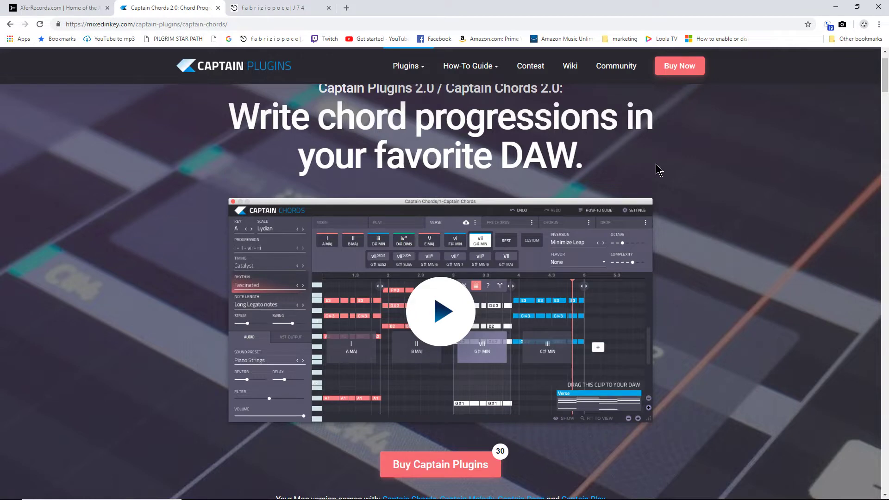
scroll(659, 169, "down", 3)
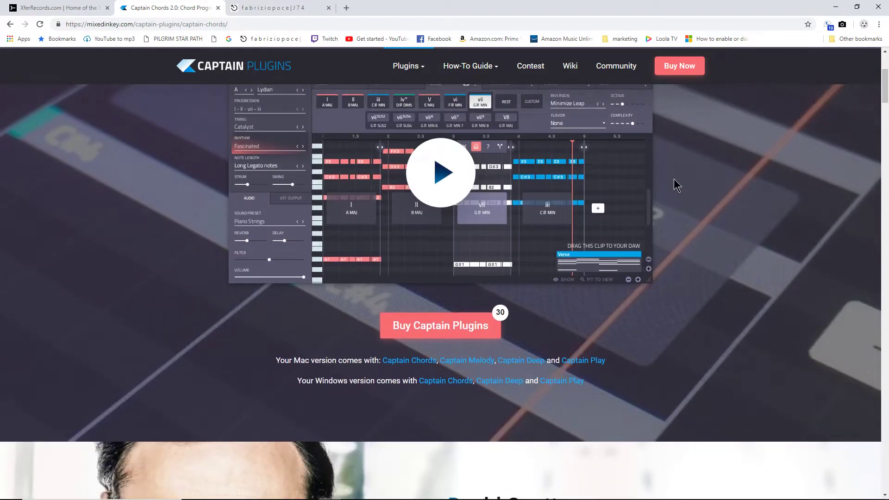
scroll(691, 262, "up", 4)
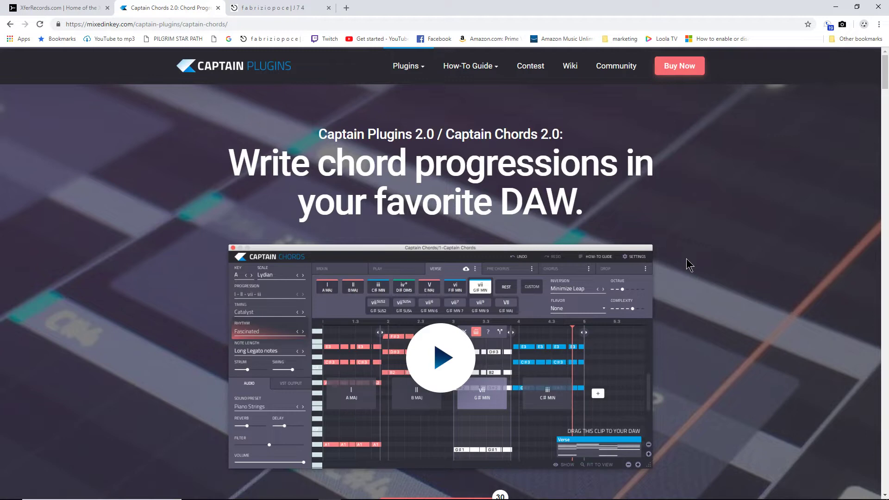
left_click(56, 8)
left_click(175, 8)
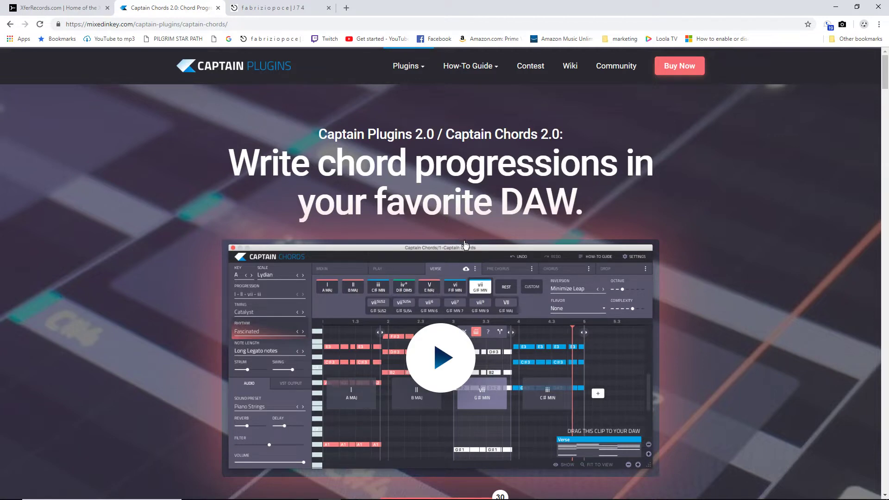
left_click(280, 8)
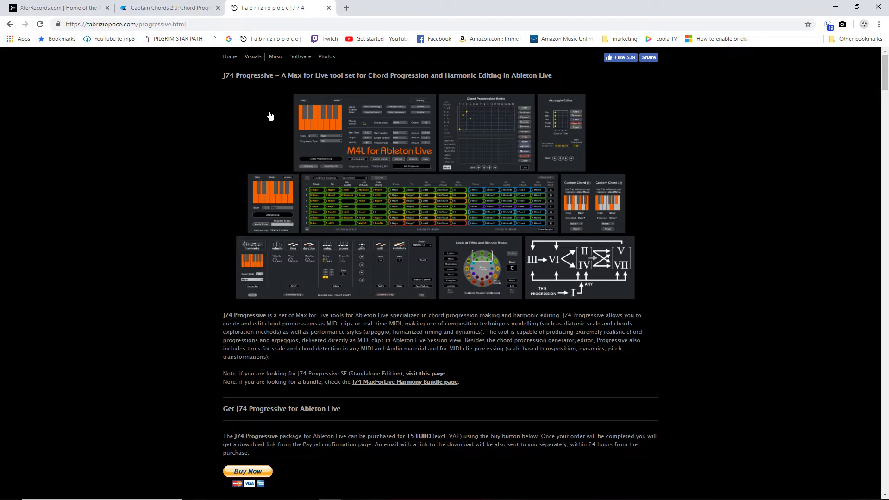
- Examine the Captain Chords page from its introduction through the sections on composing chord progressions and adding rhythms
left_click(175, 8)
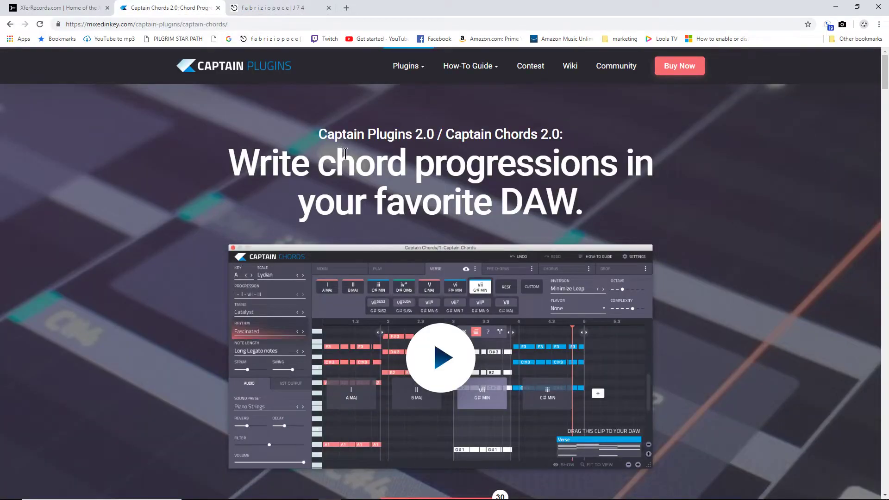
scroll(719, 245, "down", 4)
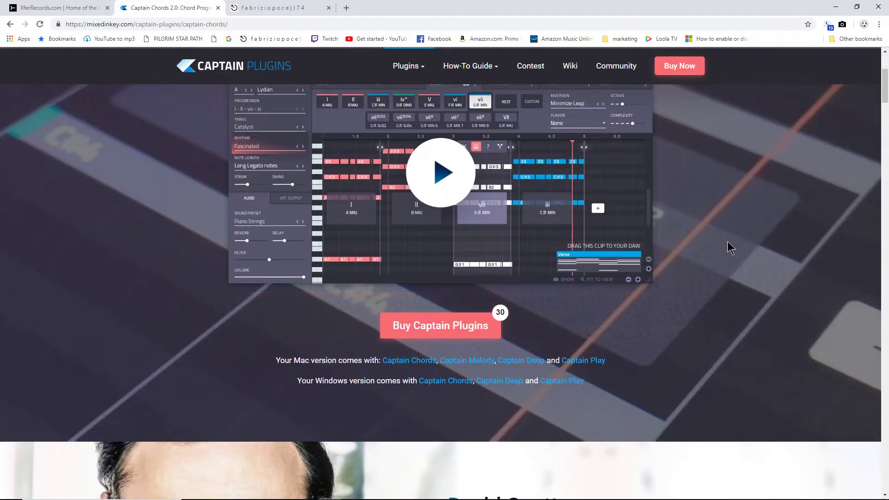
scroll(725, 253, "down", 4)
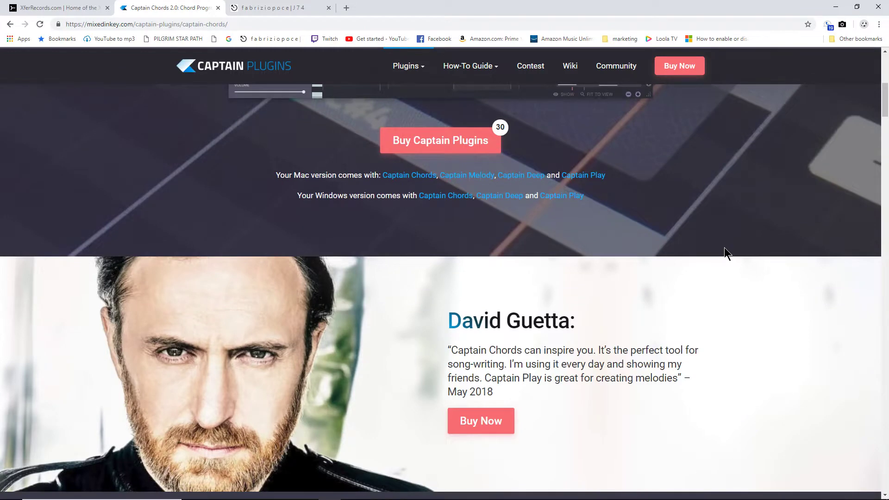
scroll(658, 259, "down", 3)
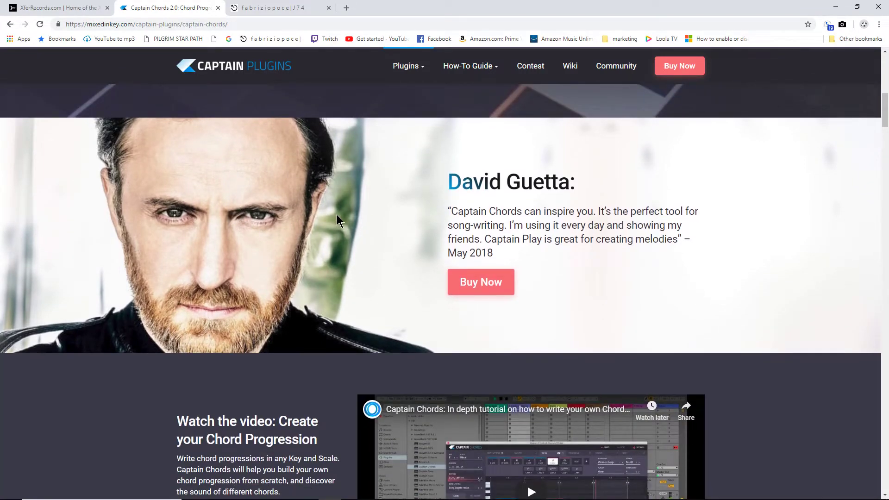
scroll(334, 215, "down", 3)
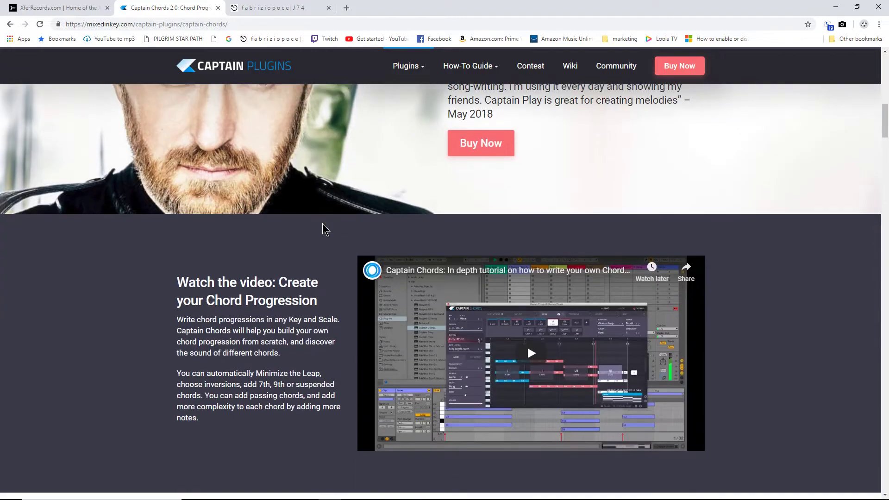
scroll(248, 234, "down", 7)
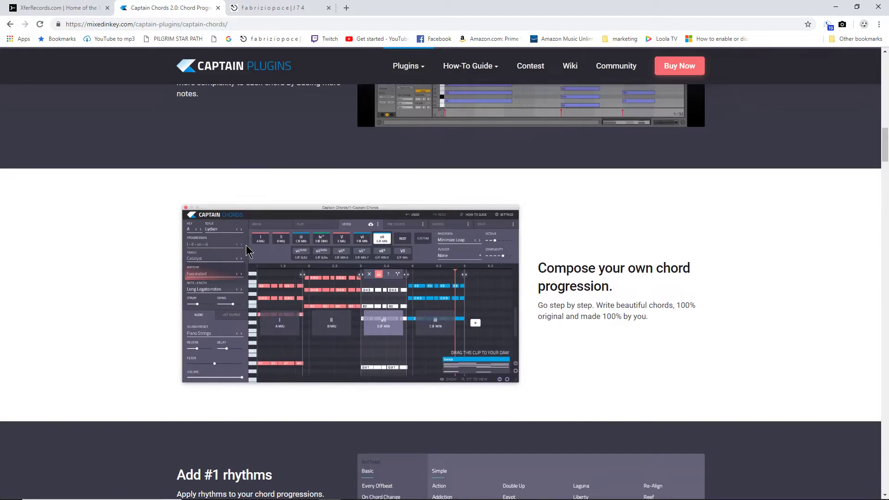
scroll(162, 292, "down", 4)
scroll(158, 296, "up", 16)
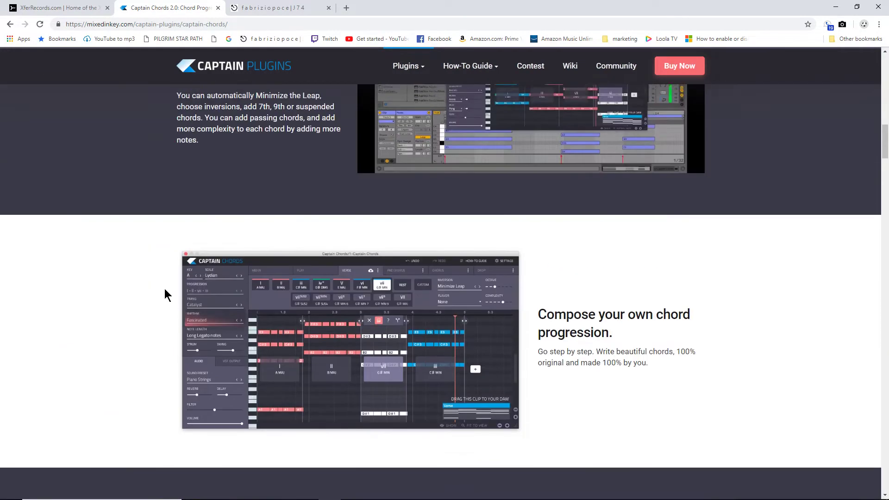
scroll(262, 290, "up", 10)
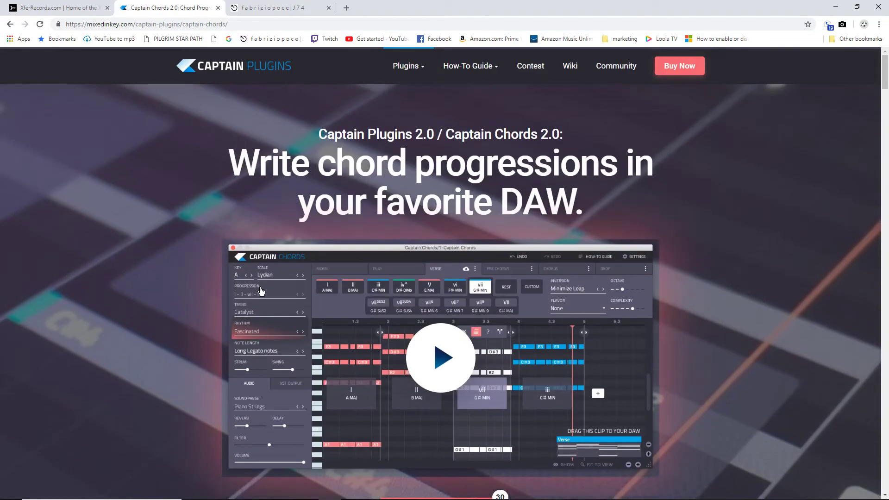
- Examine the J74 Progressive page, including its feature overview and requirements
left_click(45, 10)
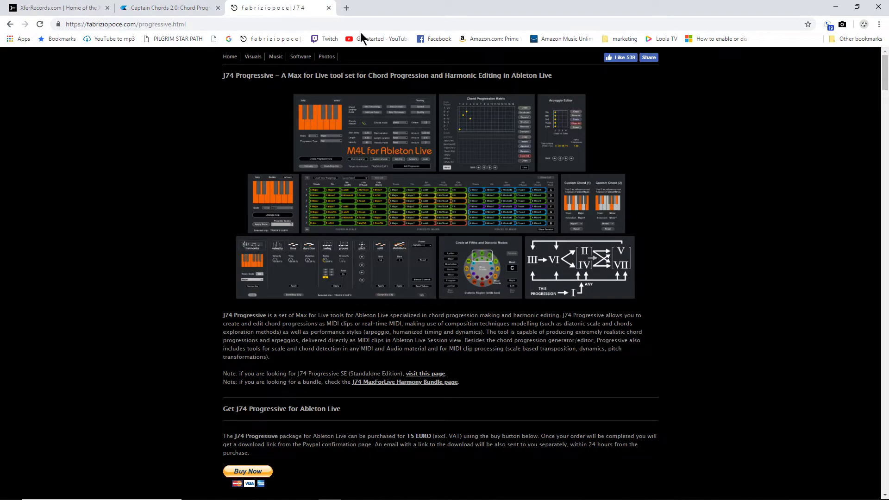
left_click(284, 8)
scroll(688, 226, "down", 15)
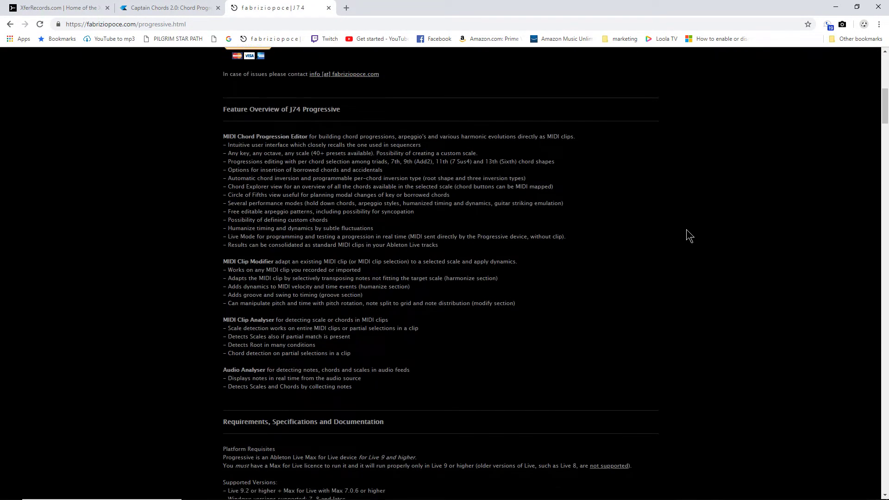
scroll(687, 234, "up", 15)
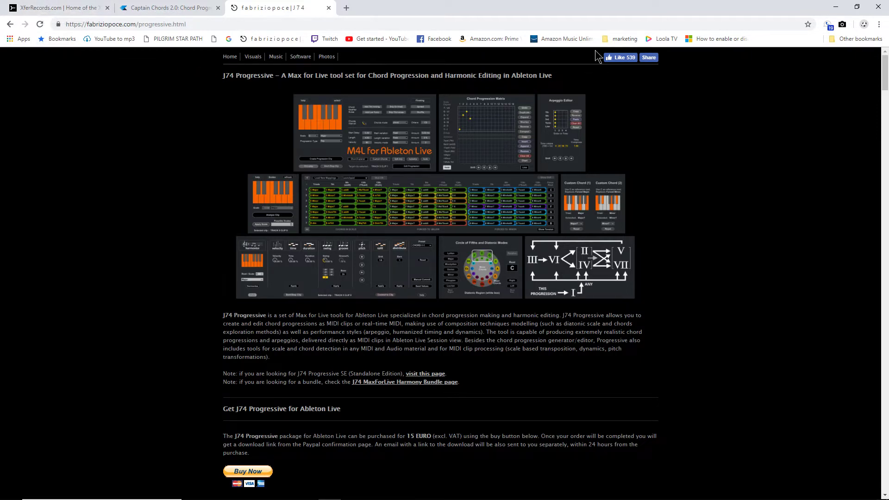
- Switch to Ableton Live and load the Cthulhu_x64 plug-in onto a new MIDI track
left_click(836, 7)
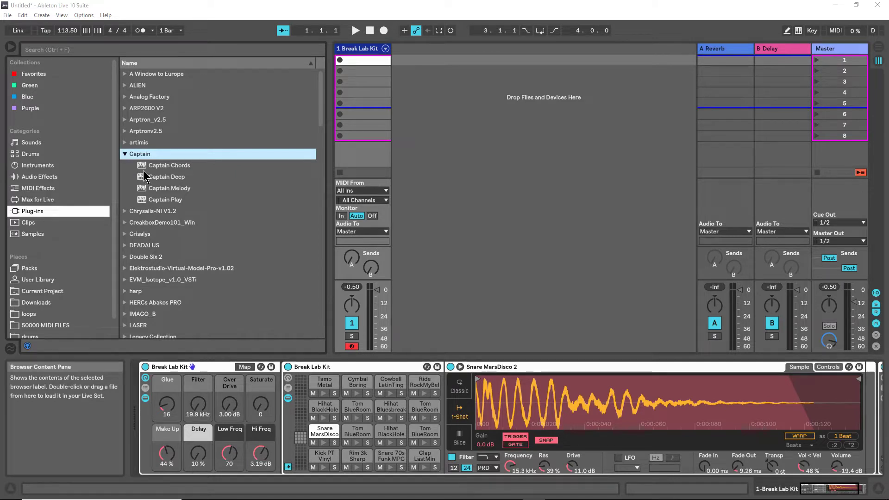
scroll(160, 185, "down", 2)
scroll(165, 199, "down", 7)
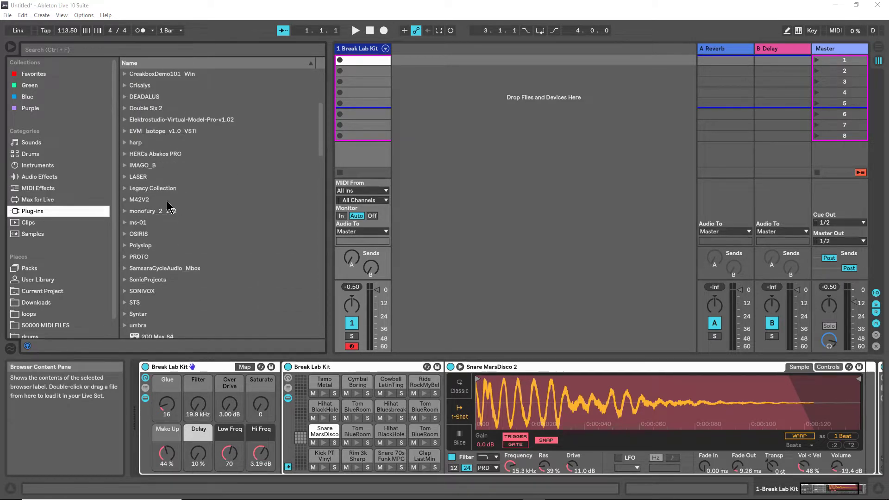
scroll(169, 218, "down", 5)
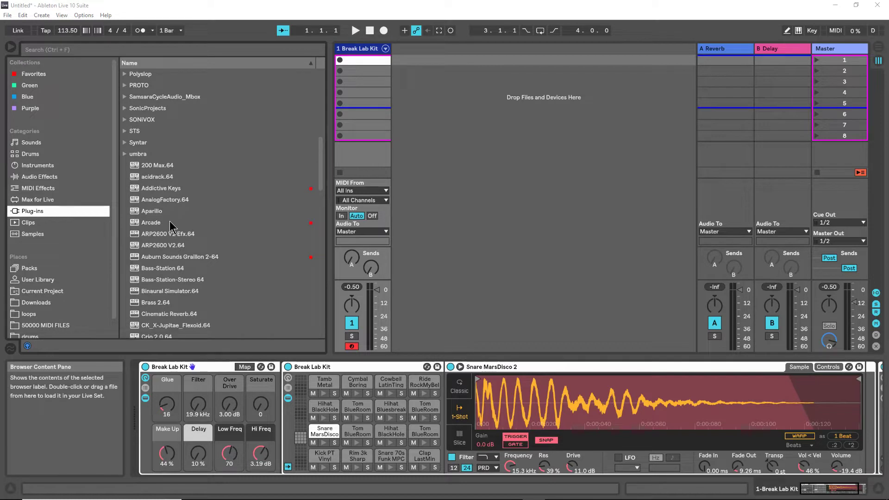
scroll(179, 291, "down", 2)
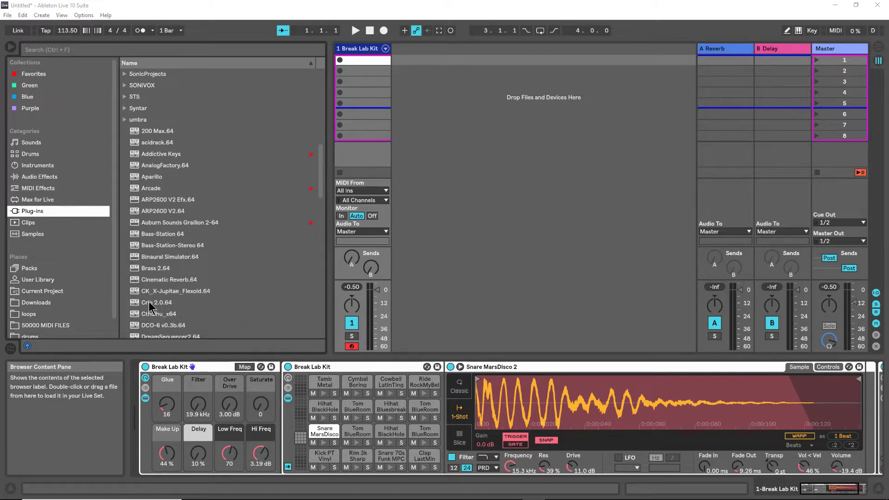
scroll(150, 307, "down", 1)
left_click(134, 294)
left_click_drag(134, 293, 460, 149)
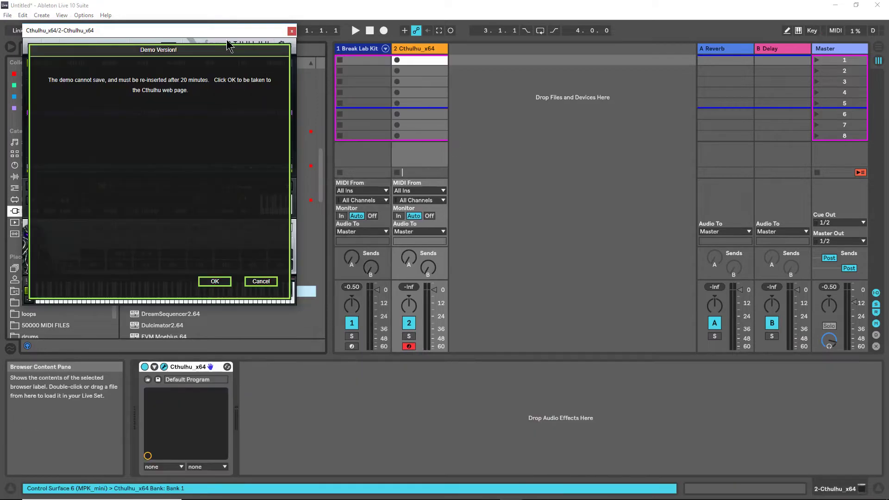
- Move the Cthulhu window clear of the browser list, accept its demo notice and close the web page it opens
left_click_drag(224, 32, 725, 81)
left_click(716, 330)
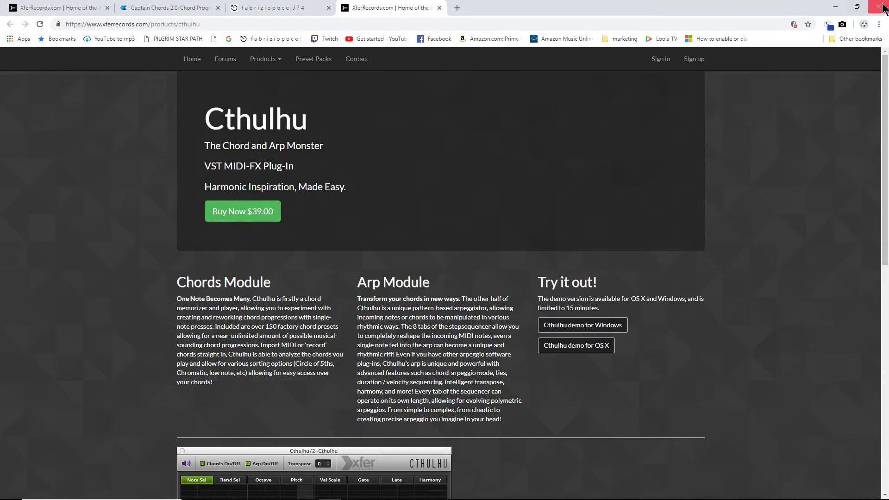
left_click(884, 7)
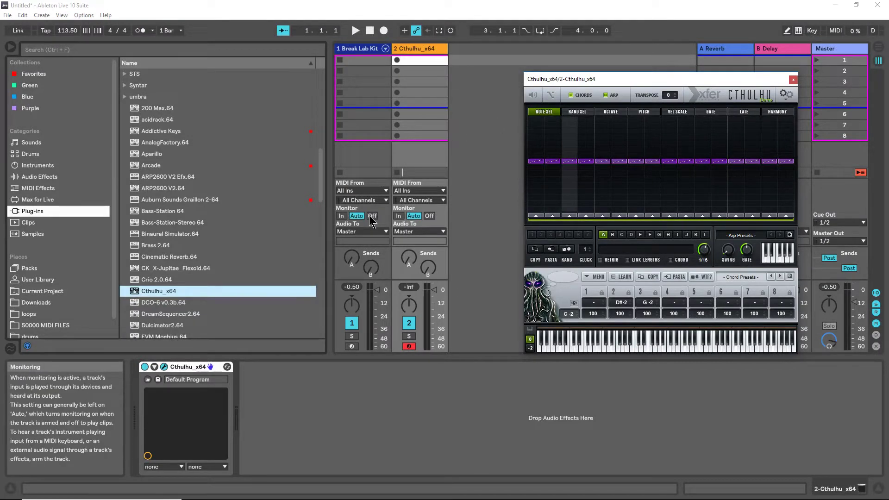
- Load Addictive Keys on a new track and set its MIDI input to 2-Cthulhu_x64 with Cthulhu x64 as the channel
left_click_drag(139, 132, 477, 77)
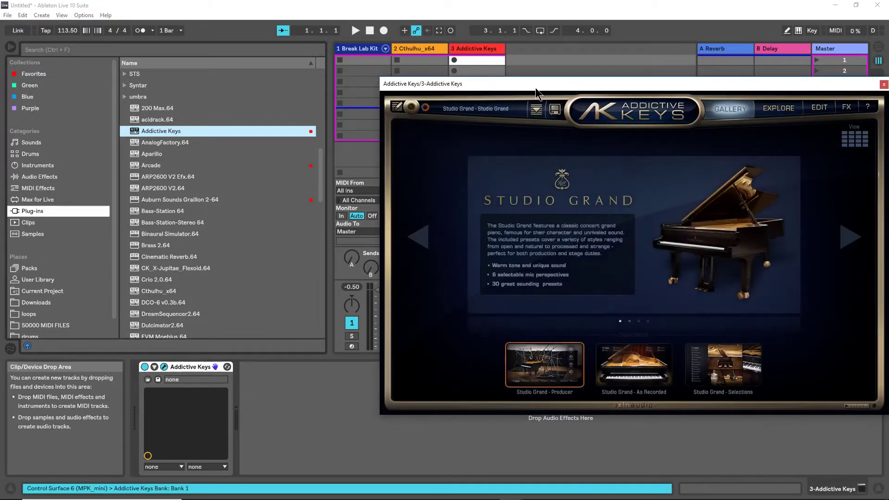
left_click(883, 84)
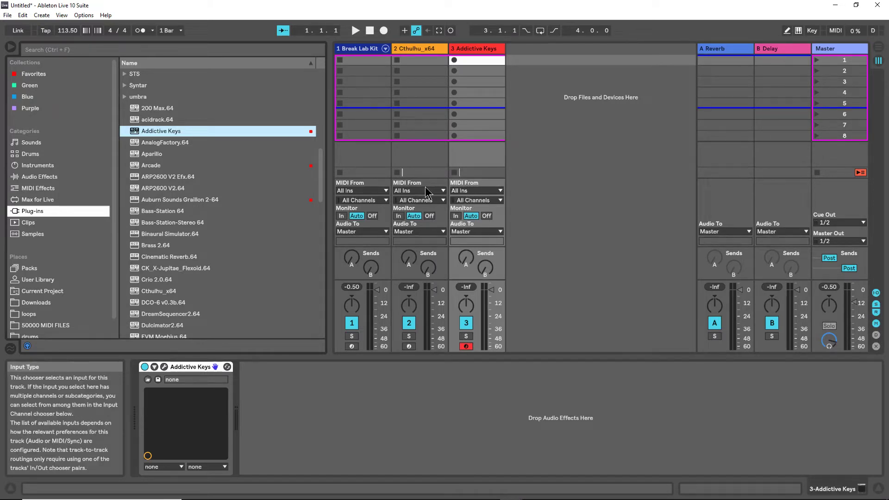
left_click(495, 190)
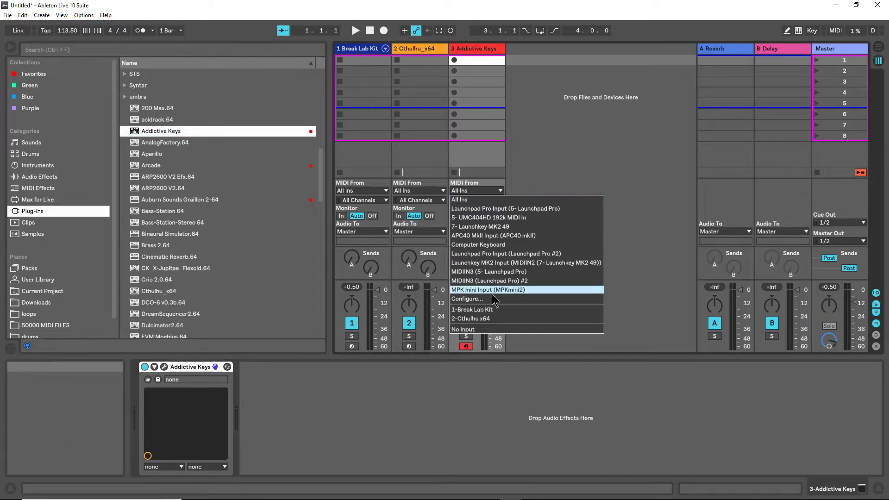
left_click(482, 324)
left_click(487, 200)
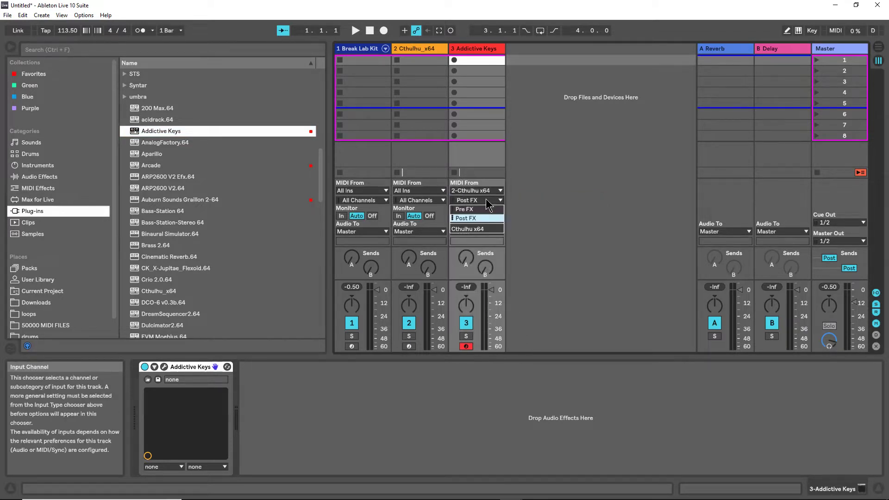
left_click(478, 230)
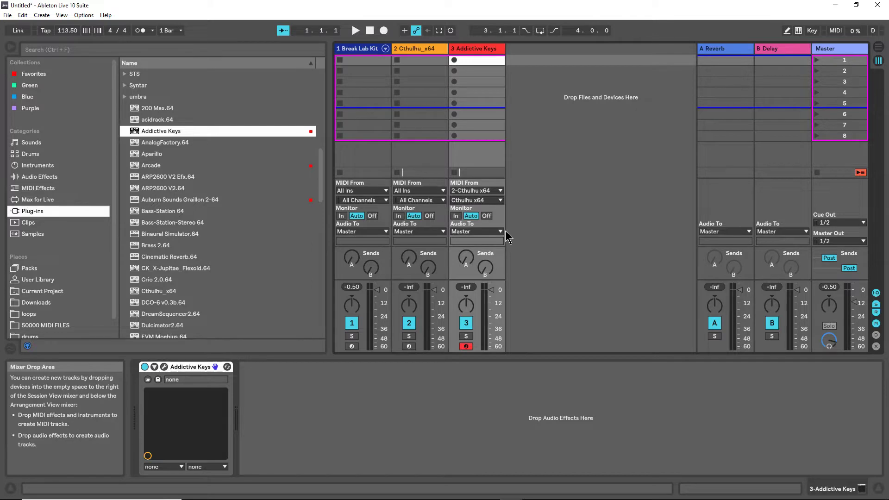
- Turn off Cthulhu's Arp module, leaving Chords on, and set the Cthulhu track's monitoring to In
left_click(413, 49)
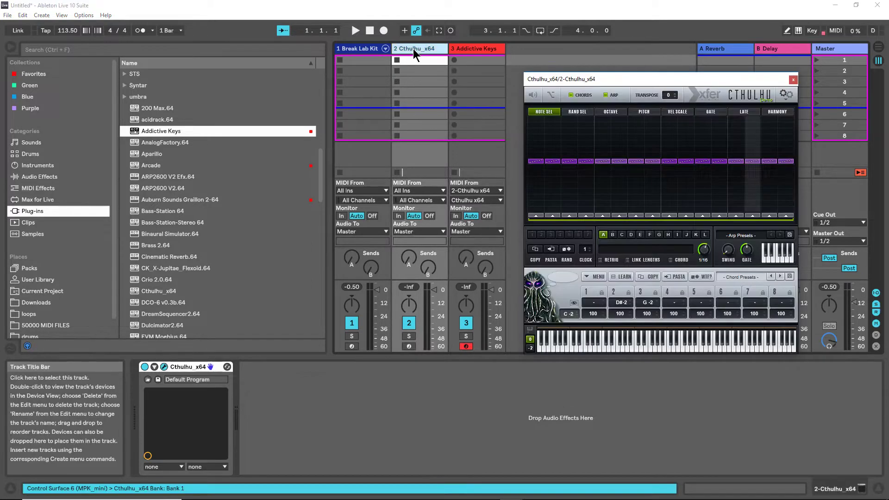
left_click(605, 95)
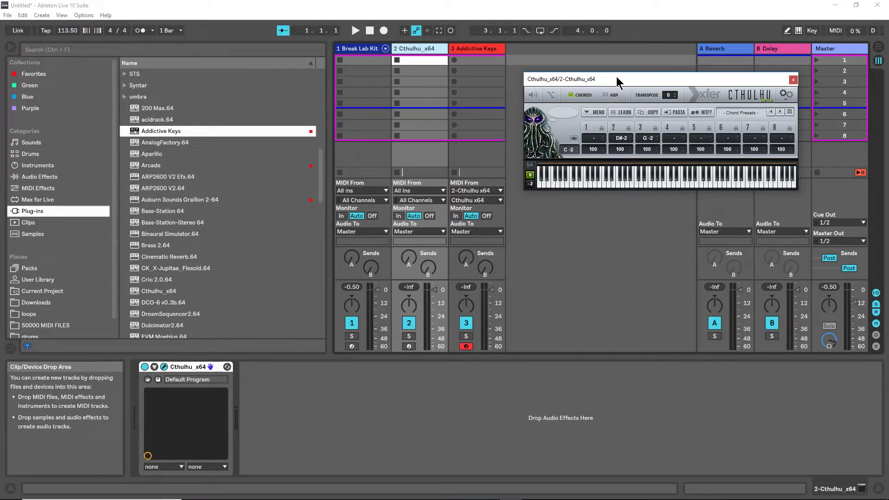
left_click(398, 217)
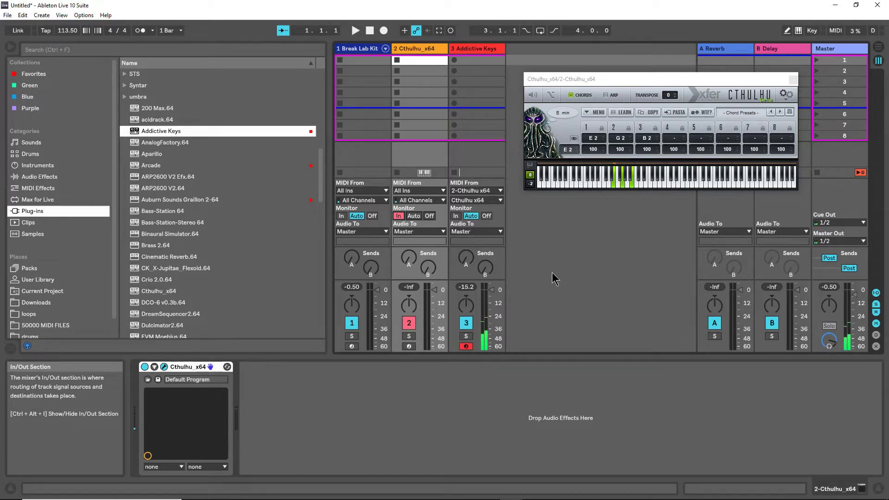
- Load Cthulhu's Icon_Diatonic chord preset C minor_D#Major, and replace it with BachChorale_109 from BachChorales100+
left_click(746, 113)
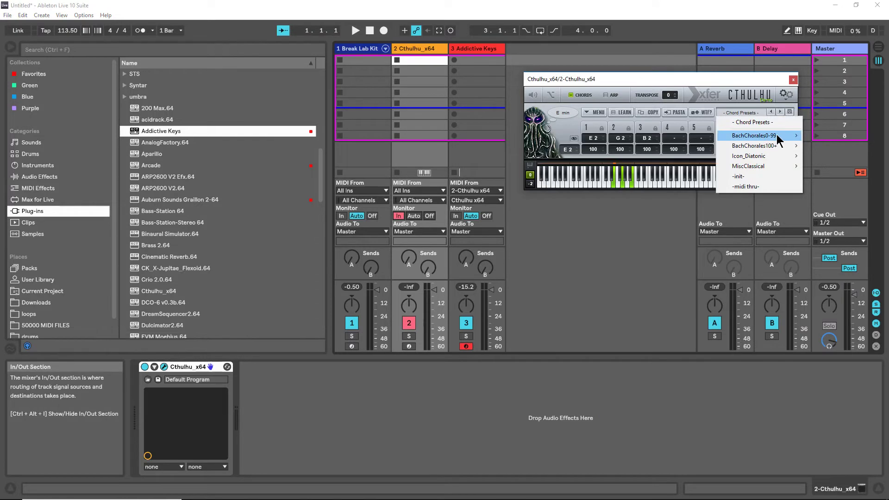
mouse_move(775, 148)
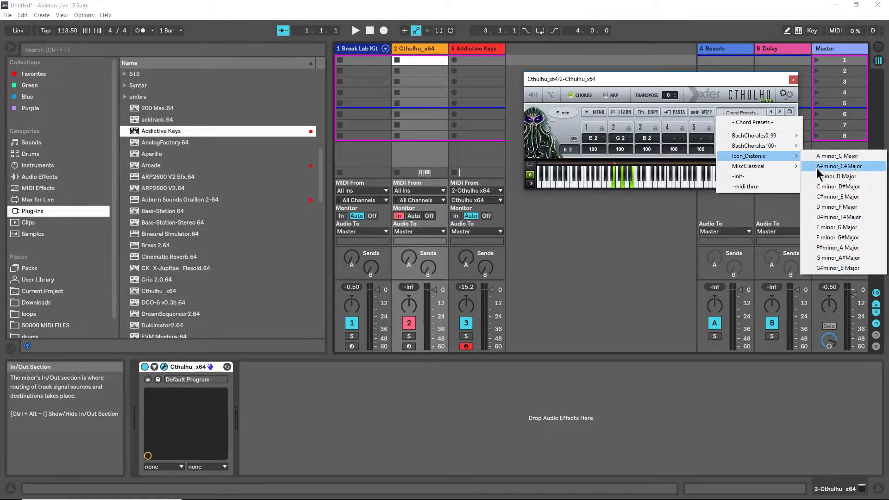
left_click(843, 187)
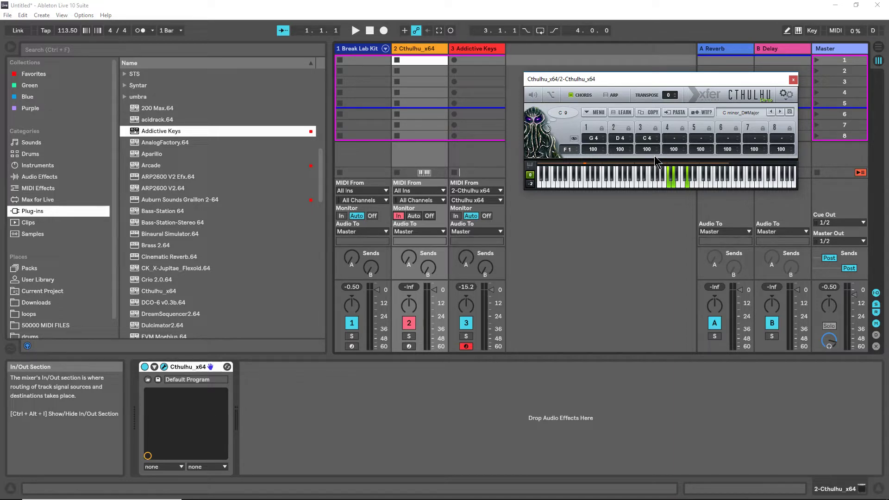
left_click(755, 113)
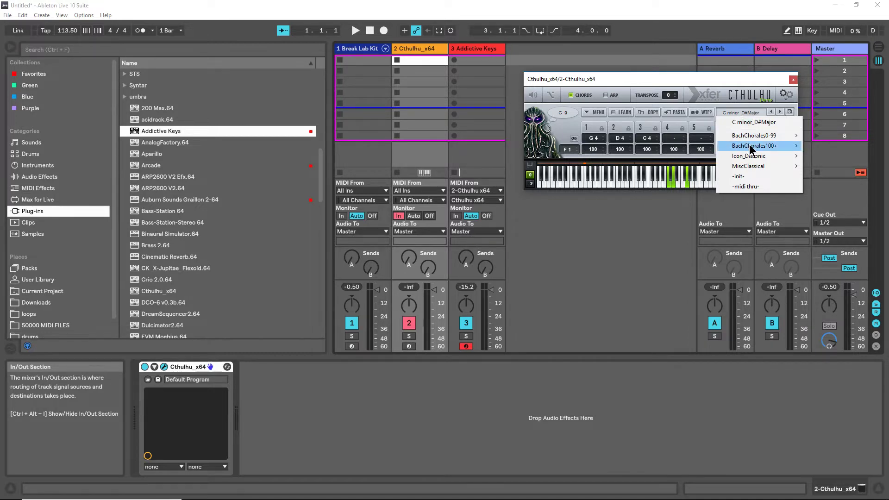
left_click(630, 189)
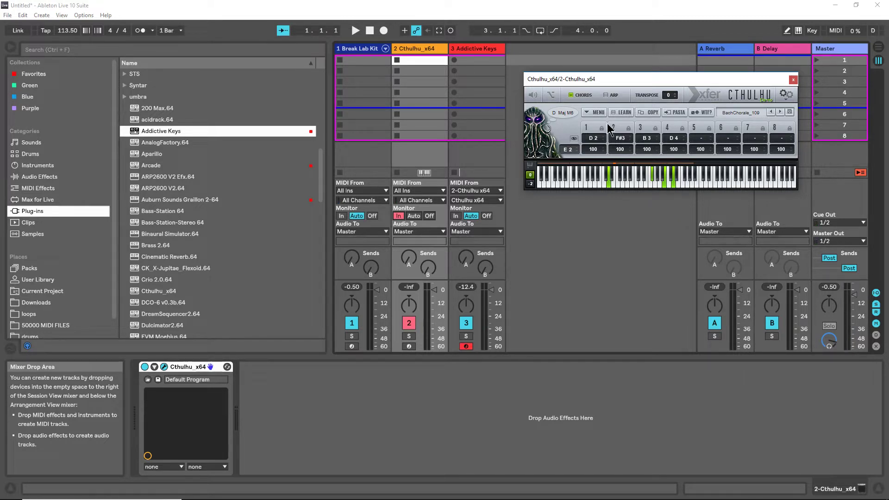
- Examine Cthulhu's chord transform and preset-saving options, and its settings for window size, presets folder and manual
left_click(591, 114)
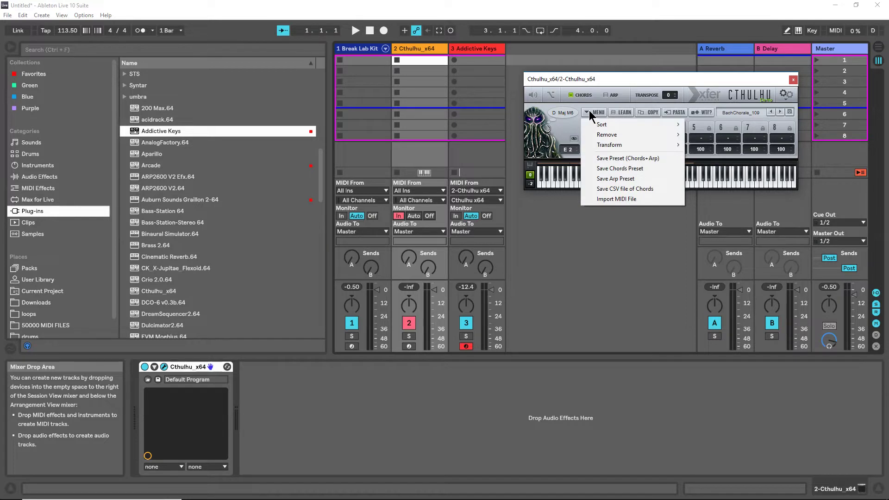
mouse_move(615, 147)
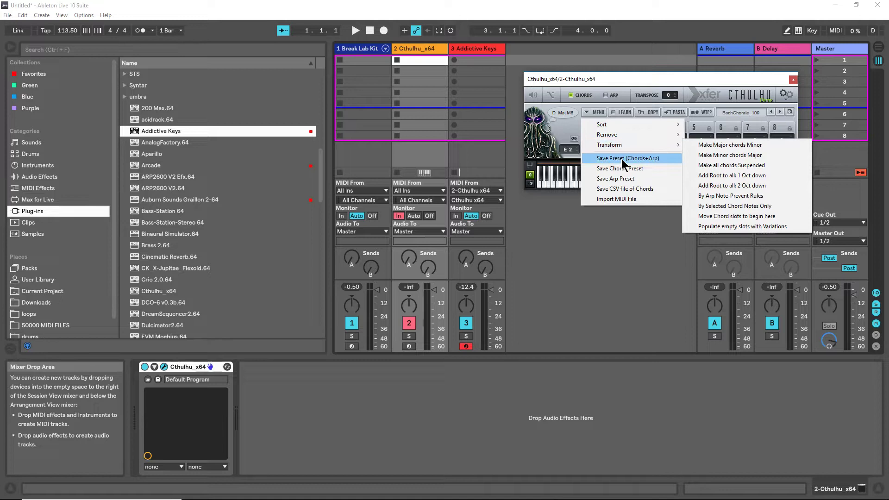
left_click(605, 78)
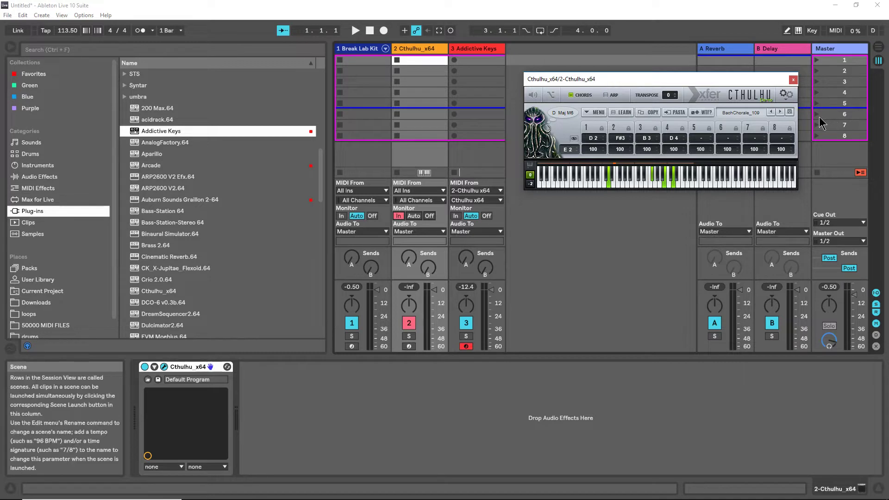
left_click(785, 97)
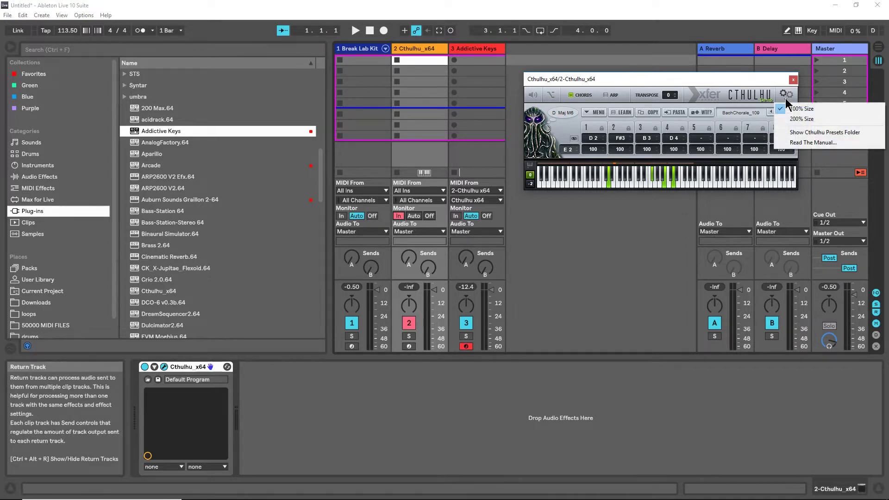
left_click(788, 95)
left_click(788, 93)
left_click(732, 81)
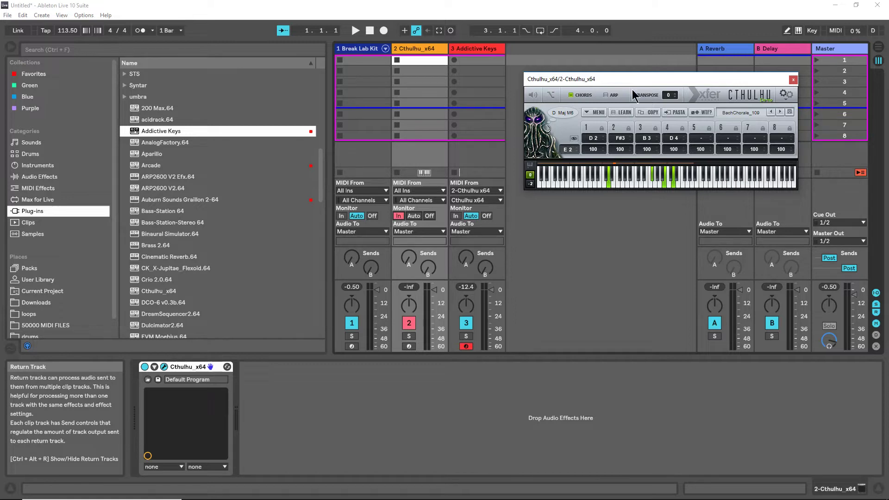
- Turn on Cthulhu's Arp module, move its window over the mixer, and look through the Rand Sel, Octave, Pitch, Vel Scale and Gate lanes
left_click(608, 96)
left_click_drag(662, 74, 513, 87)
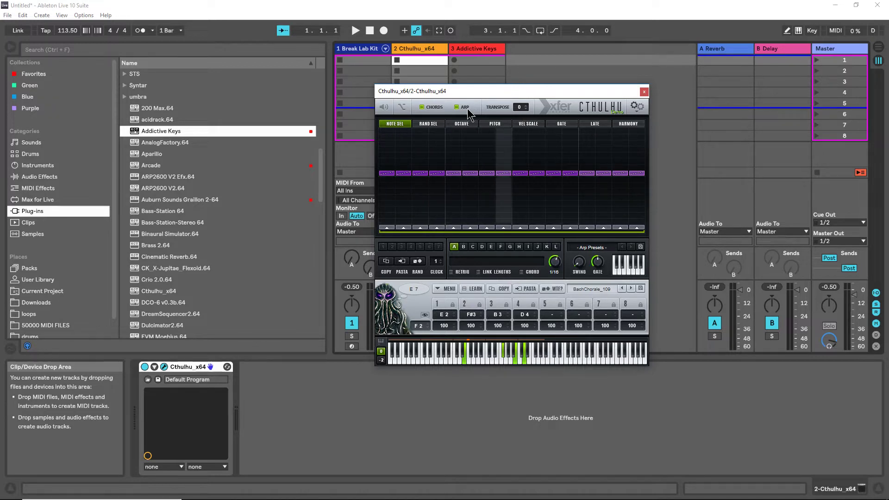
left_click(431, 124)
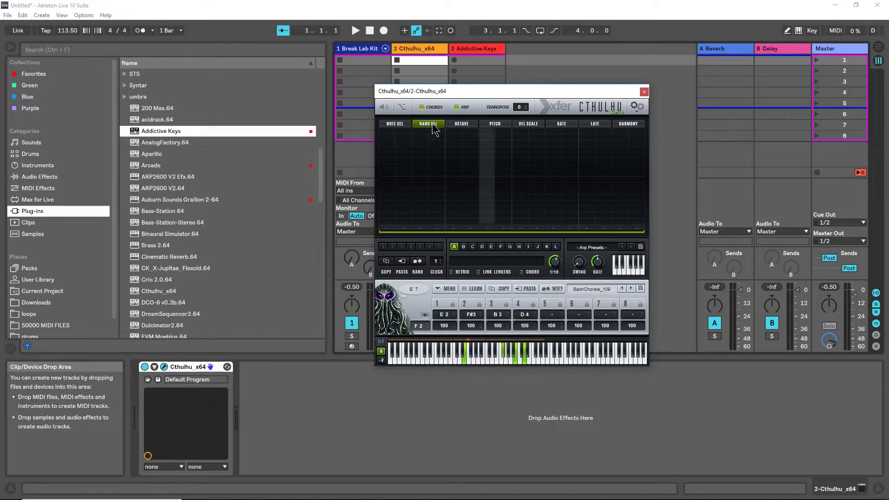
left_click(463, 125)
left_click(495, 125)
left_click(528, 124)
left_click(565, 125)
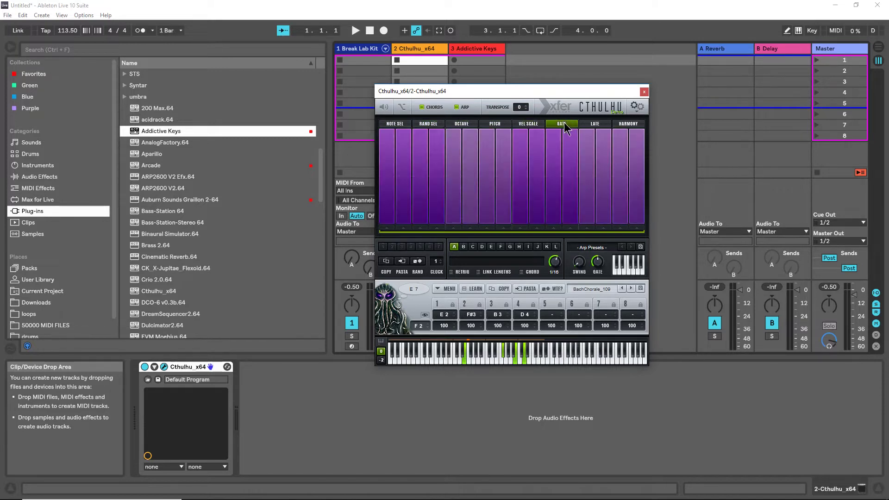
- Draw a dipping and rising timing curve across the Arp's Late lane and redraw its first steps near the centre line
left_click(602, 124)
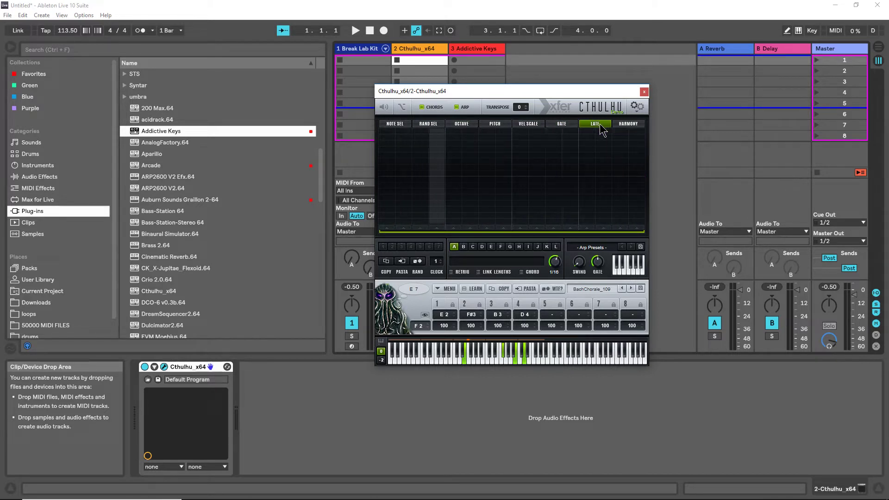
mouse_move(403, 167)
left_mouse_down()
mouse_move(572, 174)
mouse_move(433, 175)
mouse_move(491, 199)
mouse_move(604, 186)
mouse_move(636, 147)
left_mouse_up()
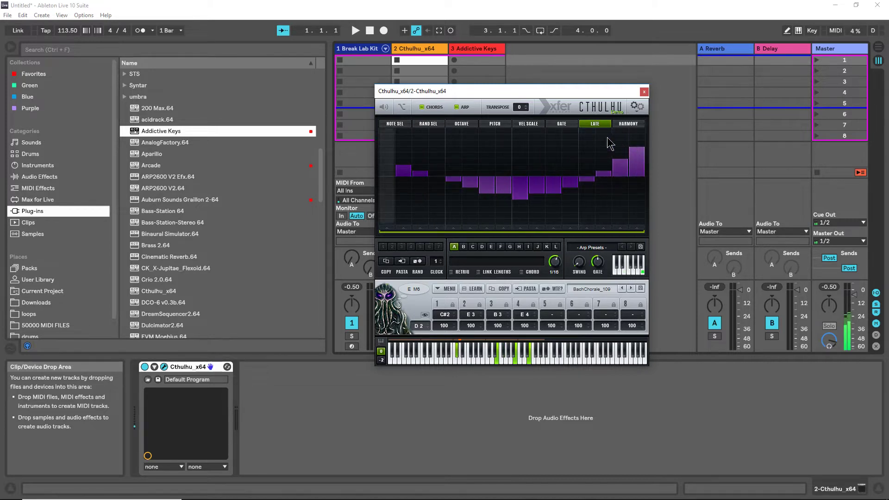
mouse_move(447, 190)
left_mouse_down()
mouse_move(492, 174)
mouse_move(644, 174)
mouse_move(403, 179)
mouse_move(619, 185)
mouse_move(510, 199)
mouse_move(472, 184)
mouse_move(413, 188)
mouse_move(386, 179)
left_mouse_up()
- Try a hand-drawn and a randomized pattern in the Arp's Harmony lane, levelling the steps on the centre line after each
left_click(635, 126)
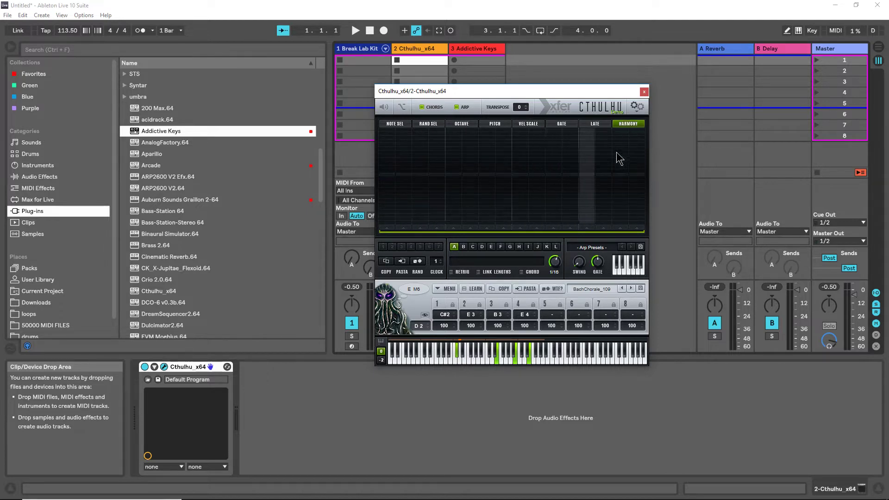
mouse_move(398, 172)
left_mouse_down()
mouse_move(546, 189)
mouse_move(639, 168)
left_mouse_up()
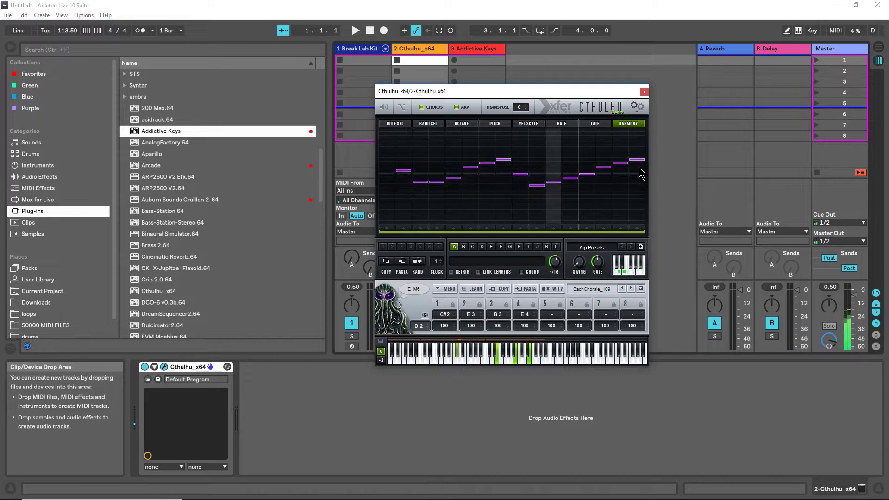
mouse_move(643, 178)
left_mouse_down()
mouse_move(616, 172)
mouse_move(412, 182)
mouse_move(634, 179)
left_mouse_up()
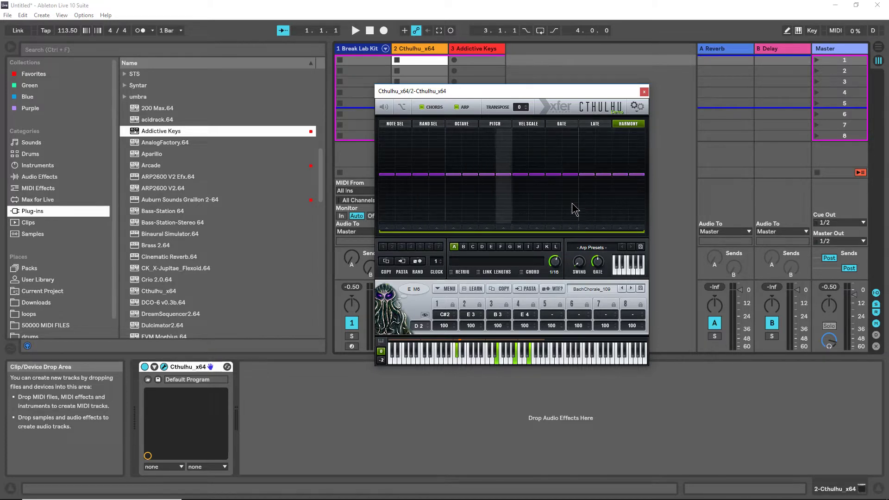
left_click(417, 262)
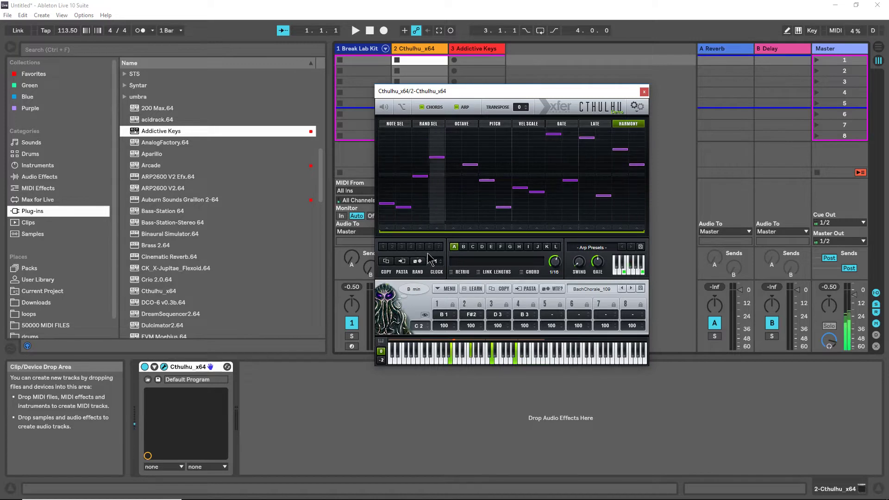
left_click_drag(386, 175, 635, 179)
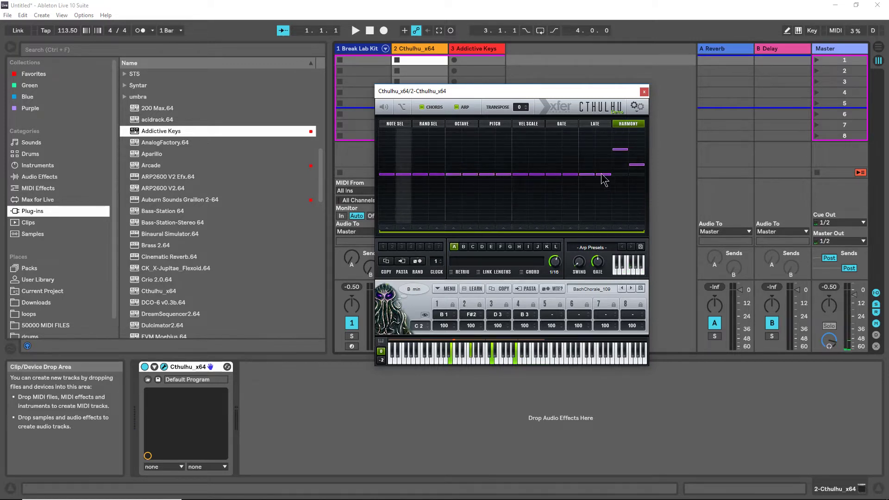
- Randomize the step values in the Arp's Gate lane
left_click(563, 127)
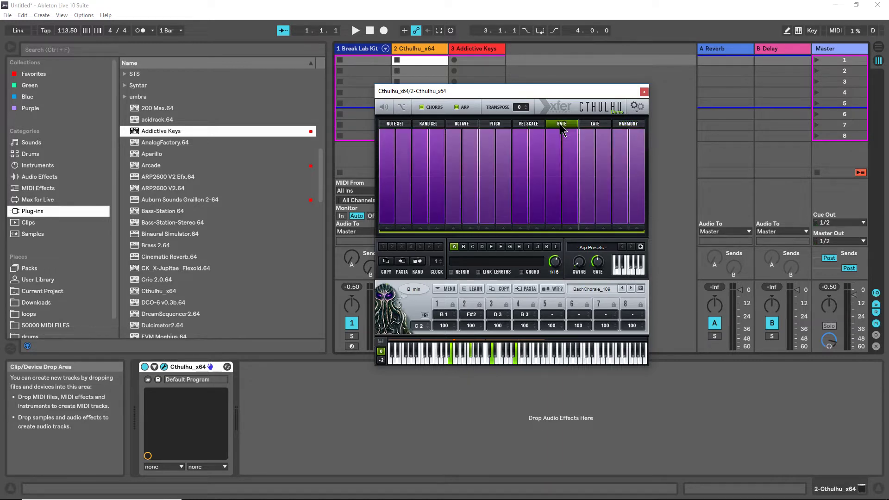
left_click(418, 262)
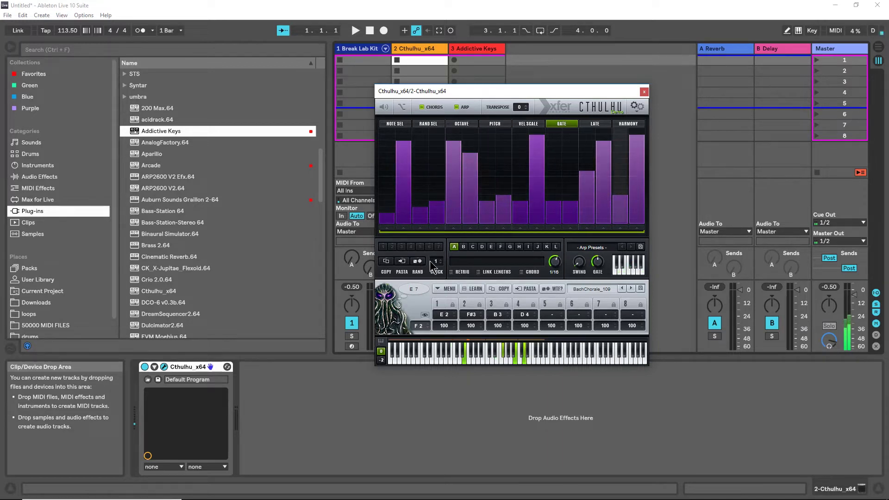
- Load the Silver Arps arp preset and advance the chord preset to BachChorale_110
left_click(591, 249)
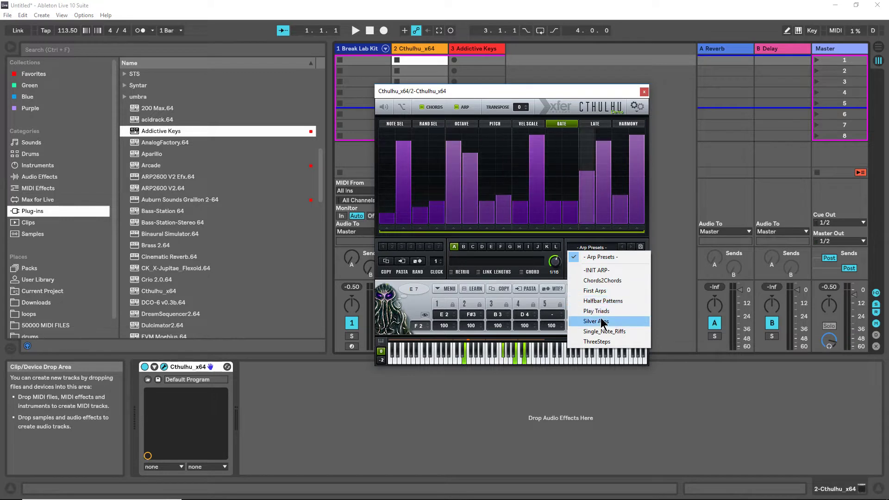
left_click(601, 321)
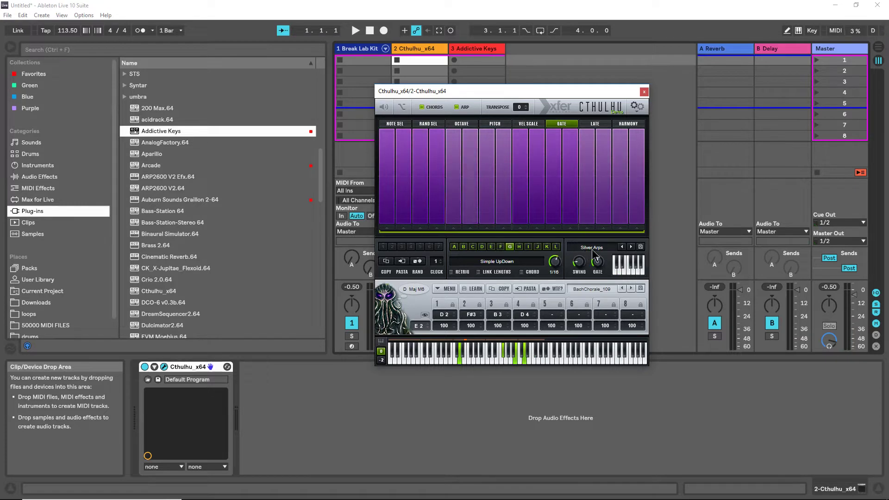
left_click(631, 288)
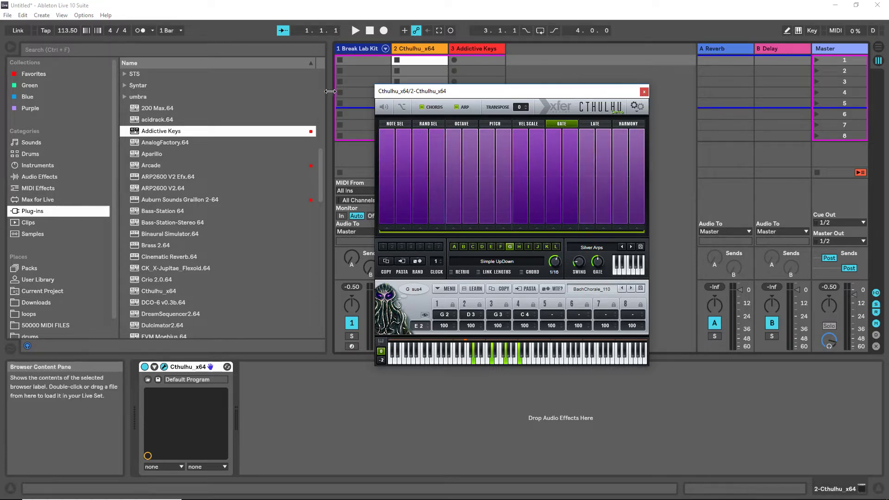
- Close the Cthulhu window and delete the Addictive Keys and Cthulhu_x64 tracks
left_click(645, 92)
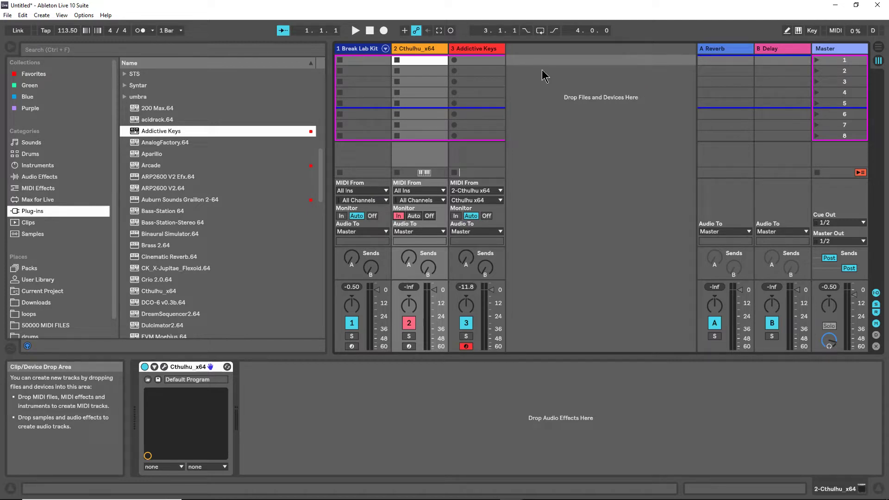
right_click(469, 53)
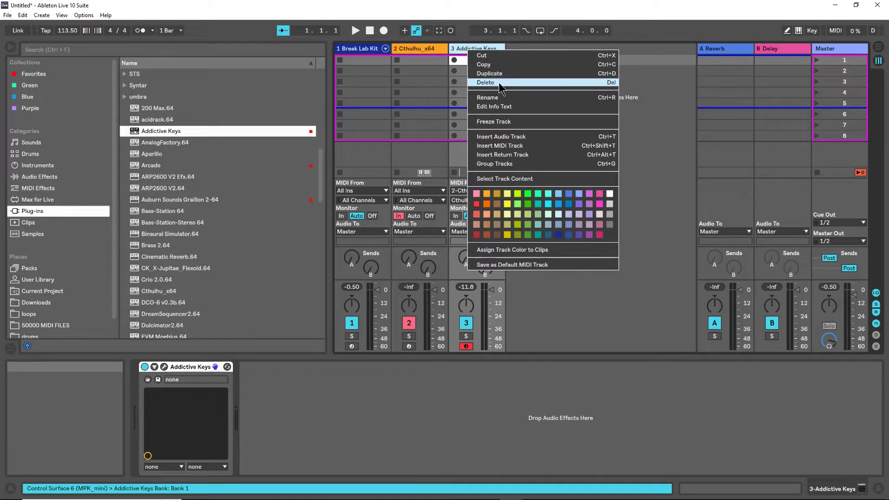
left_click(500, 83)
right_click(431, 51)
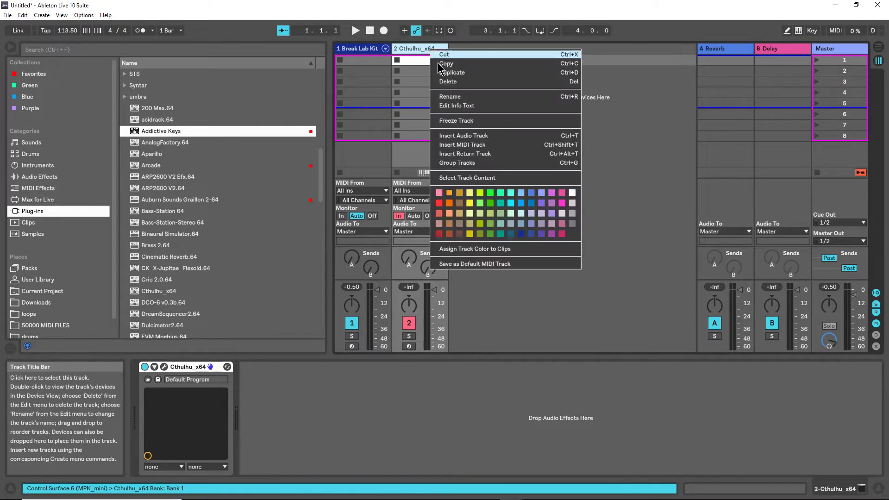
left_click(444, 82)
- Load Captain Chords, Captain Deep and Captain Melody from the Captain plug-in folder, each on its own new MIDI track
scroll(222, 199, "up", 5)
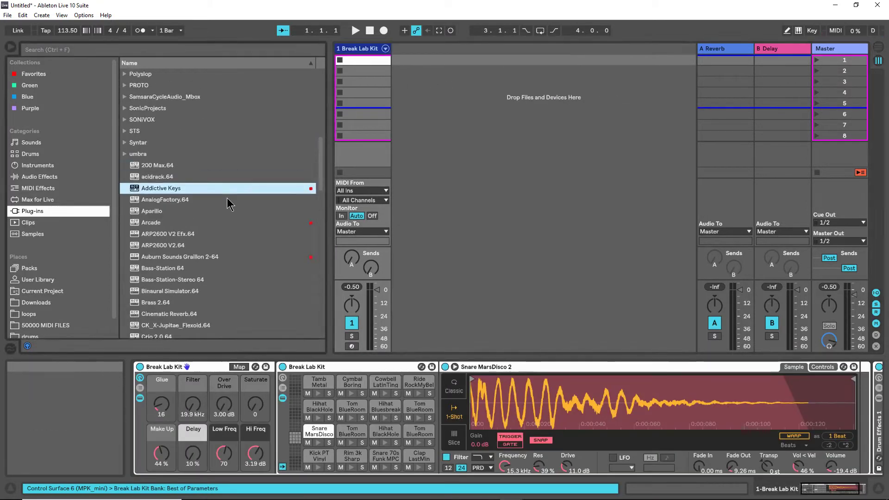
scroll(220, 209, "up", 7)
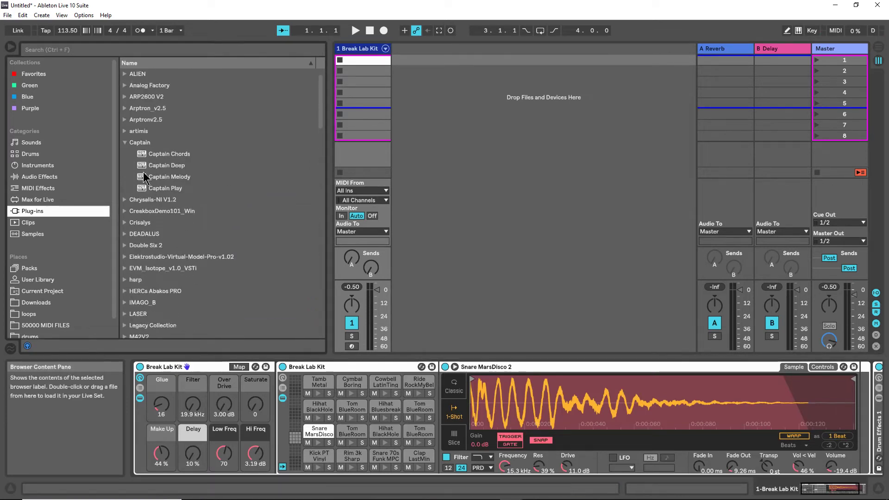
left_click(144, 154)
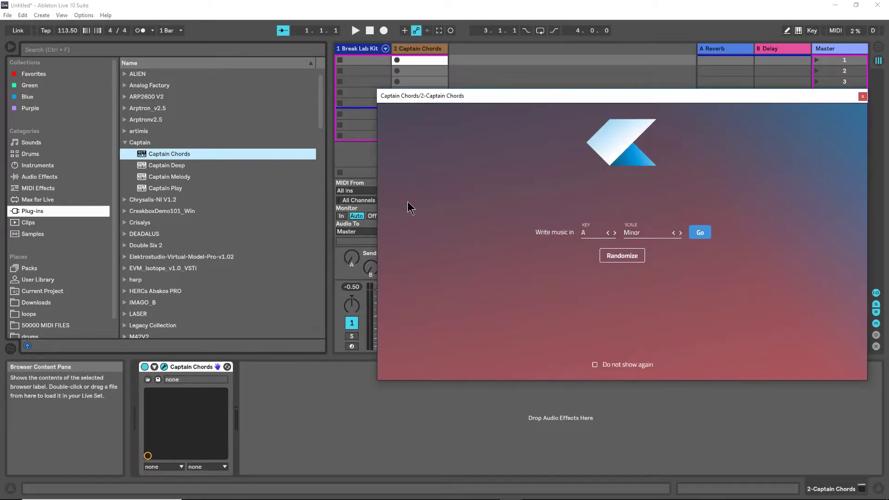
left_click(146, 165)
left_click_drag(512, 86, 513, 86)
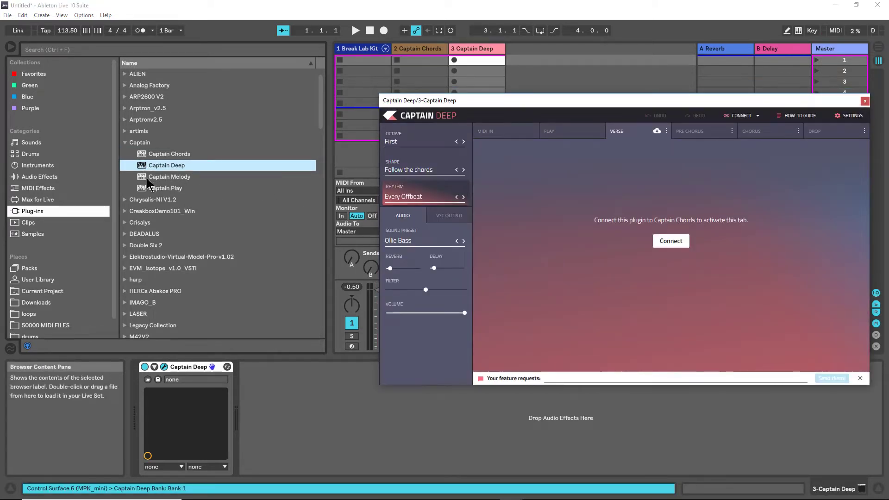
left_click_drag(147, 180, 157, 175)
left_click_drag(473, 101, 528, 70)
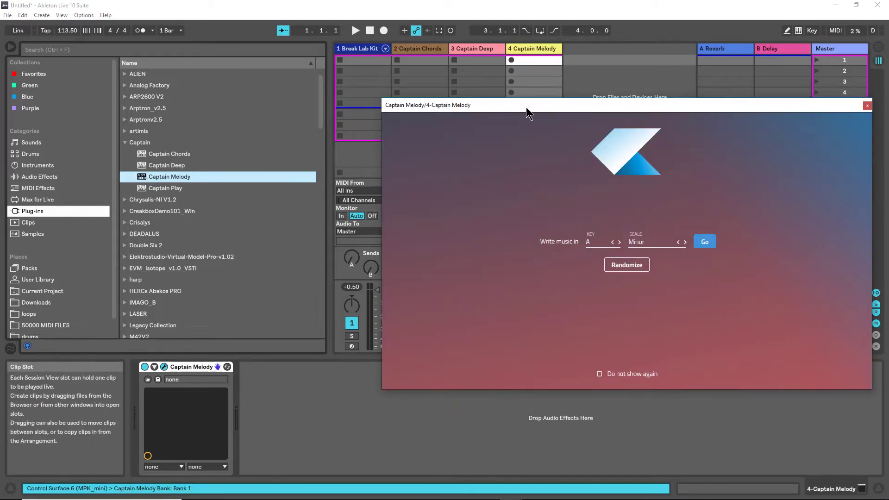
- Bring up Captain Chords on track 2 and start it with a randomized key and scale
left_click(415, 49)
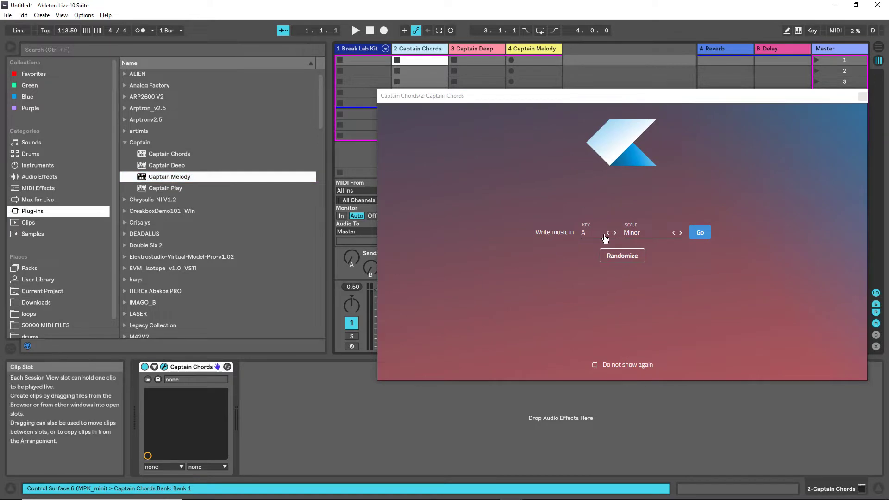
left_click(621, 255)
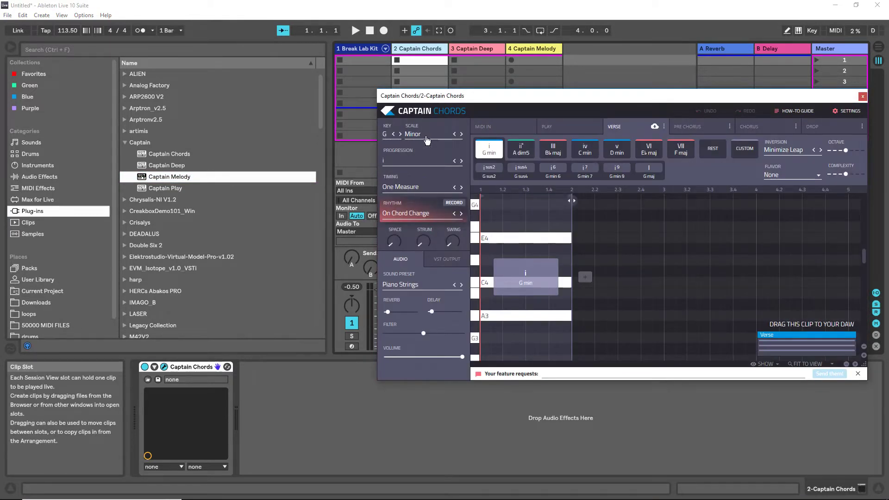
- Connect Captain Deep to Captain Chords, then start Captain Melody in G Minor and connect it to Captain Chords too
left_click(487, 49)
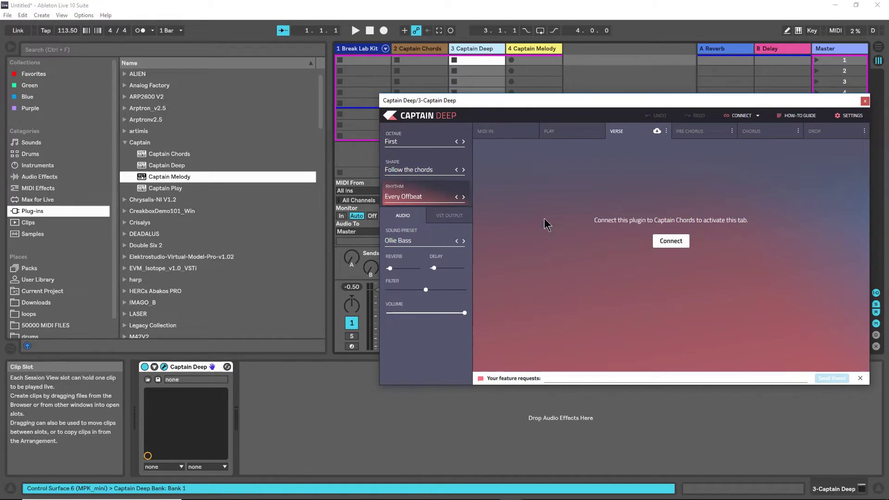
left_click(671, 242)
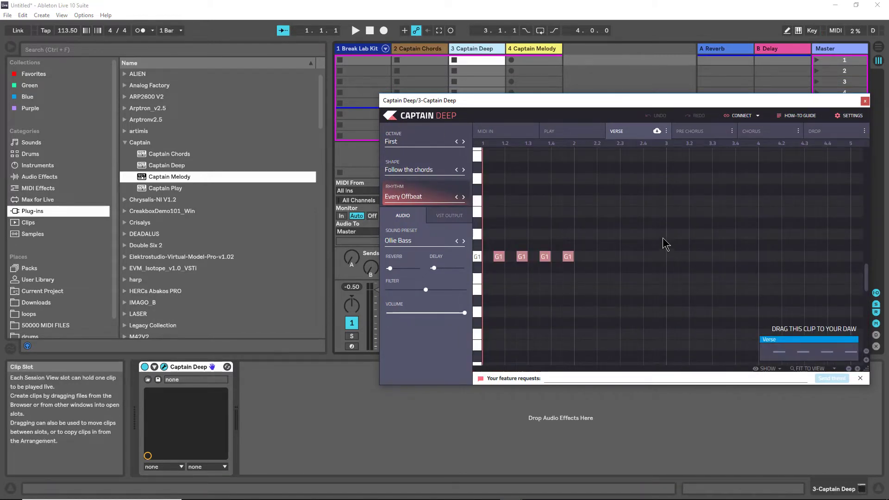
left_click(529, 48)
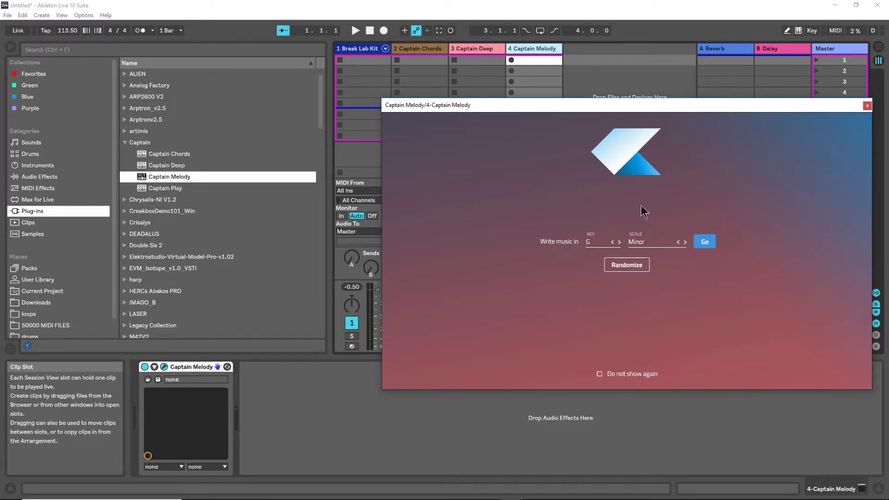
left_click(704, 242)
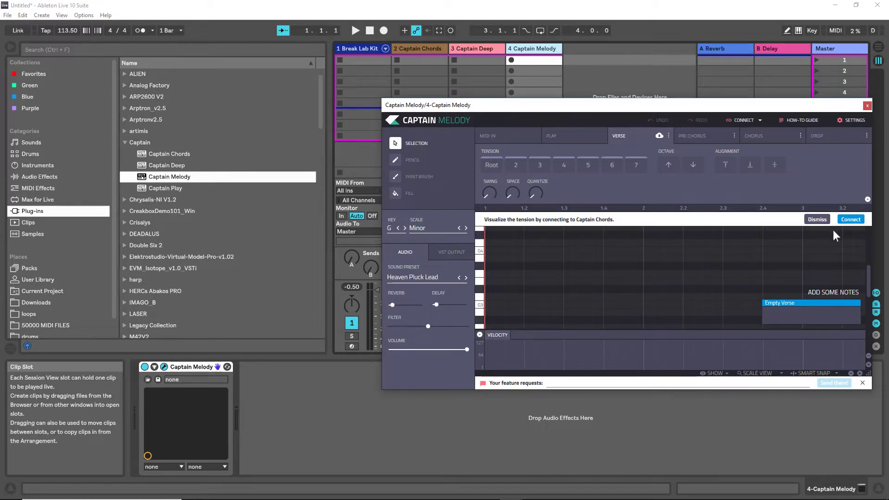
left_click(852, 220)
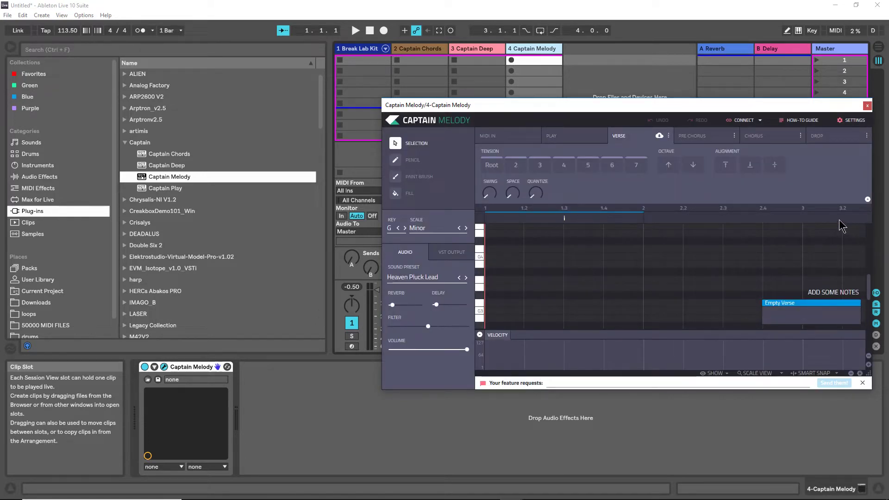
- Move the Captain Melody window clear of the mixer and deactivate the Captain Deep and Captain Melody tracks
left_click_drag(649, 110, 697, 132)
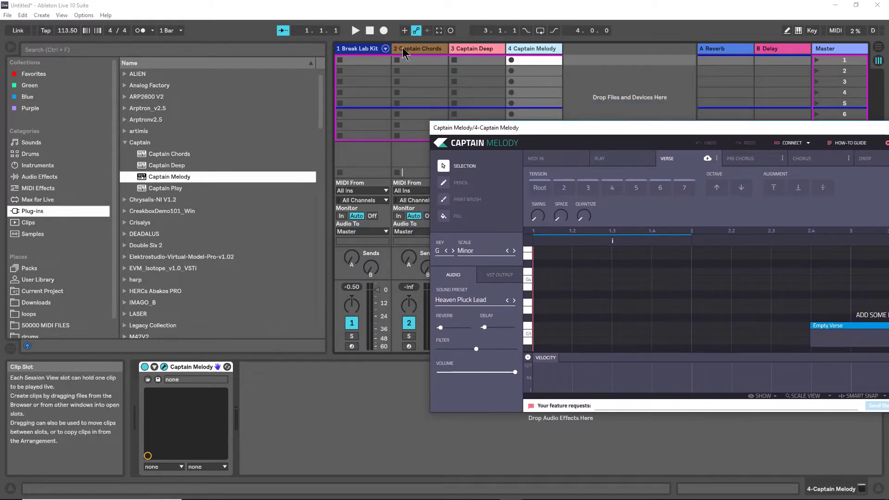
left_click_drag(575, 128, 749, 134)
left_click(524, 322)
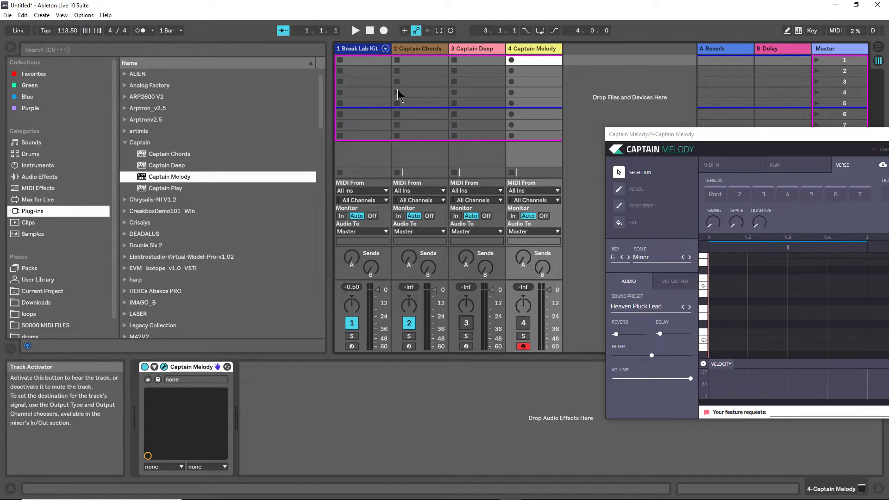
- Bring up Captain Chords and change its sound preset to Piano
left_click(418, 49)
left_click_drag(596, 88, 553, 75)
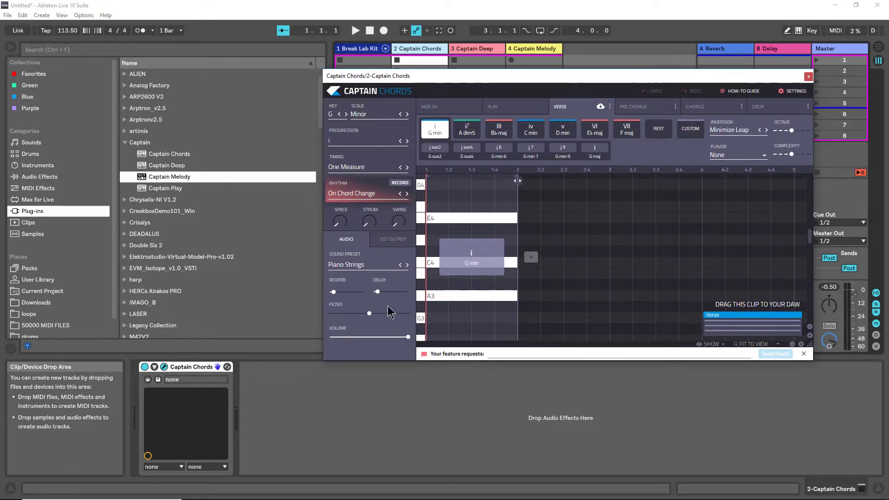
left_click(381, 270)
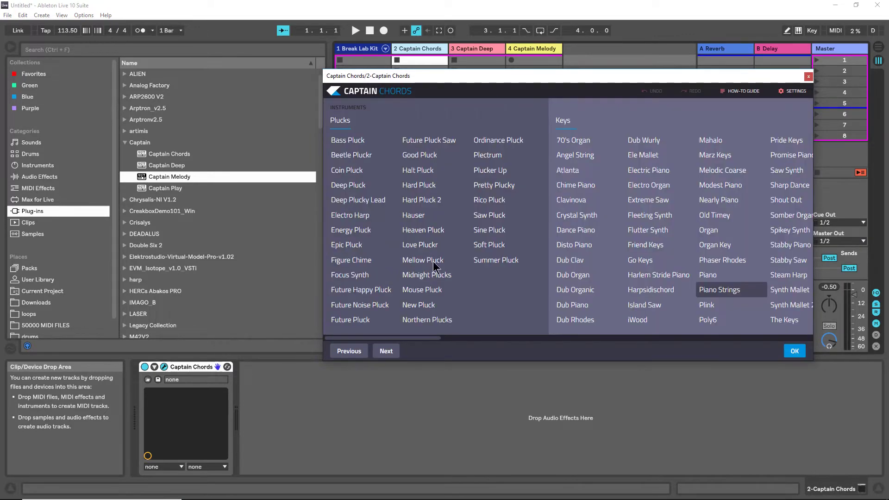
left_click_drag(432, 336, 605, 346)
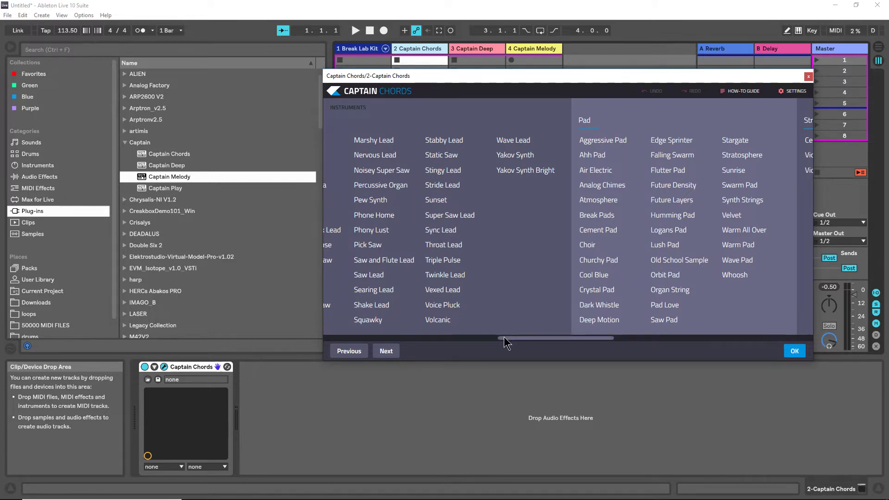
left_click_drag(505, 337, 408, 337)
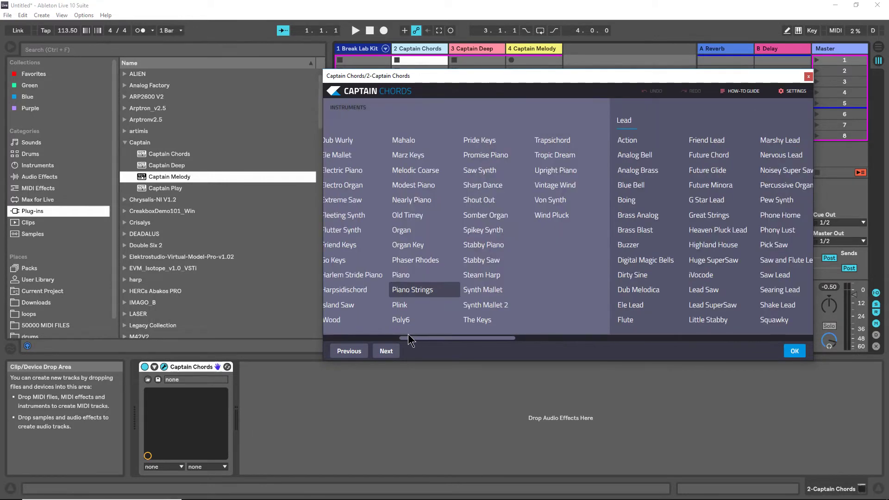
left_click(397, 276)
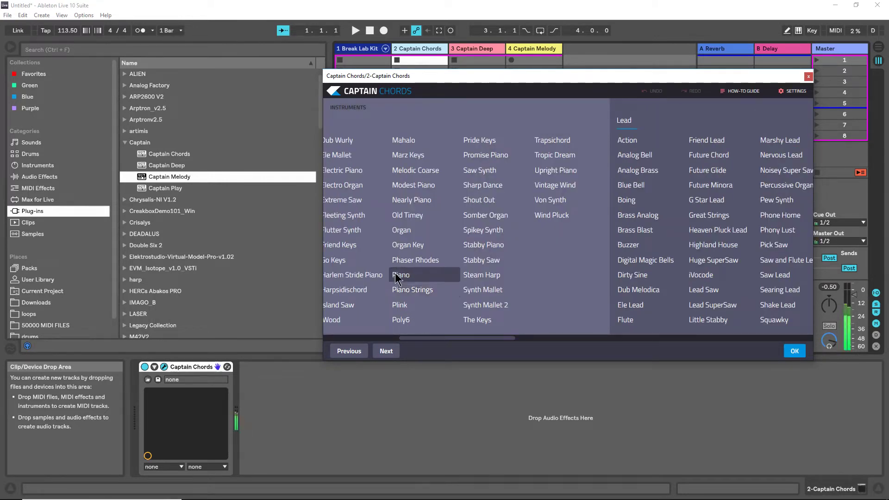
left_click(794, 351)
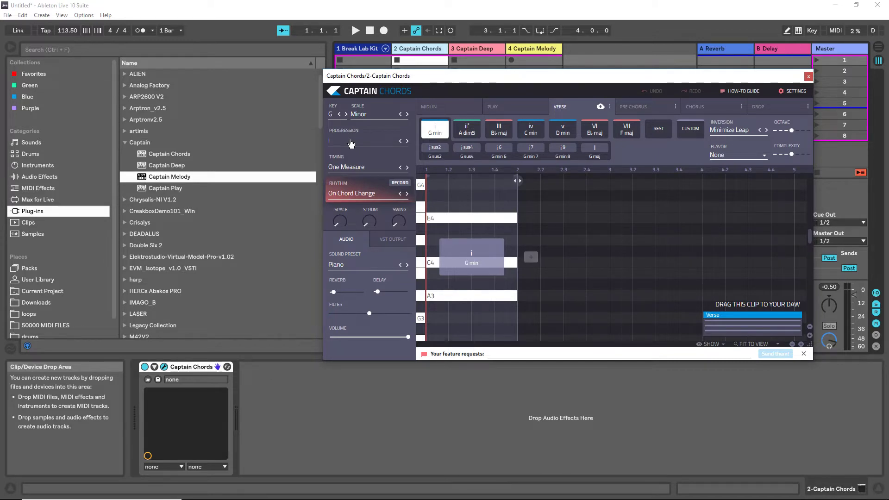
- Browse the chord progressions, audition i-III-VII-VI, and apply i-VI-III-v to the verse
left_click(350, 142)
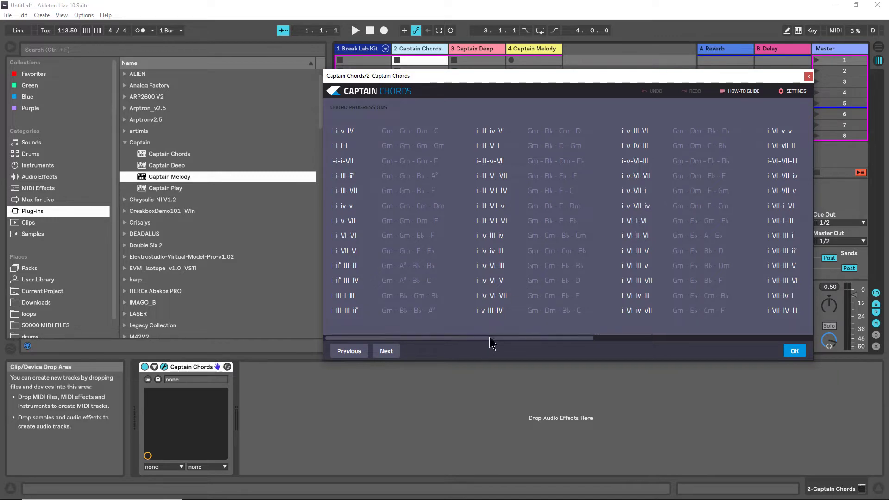
left_click_drag(495, 338, 461, 347)
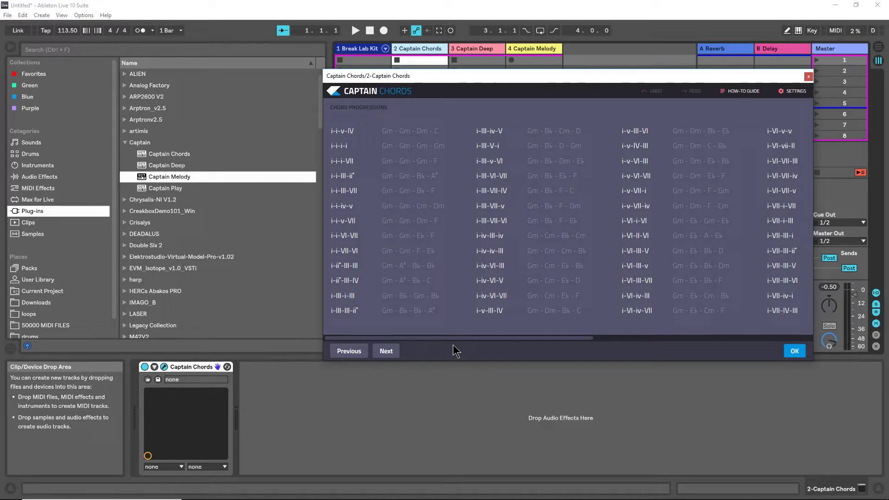
left_click(485, 222)
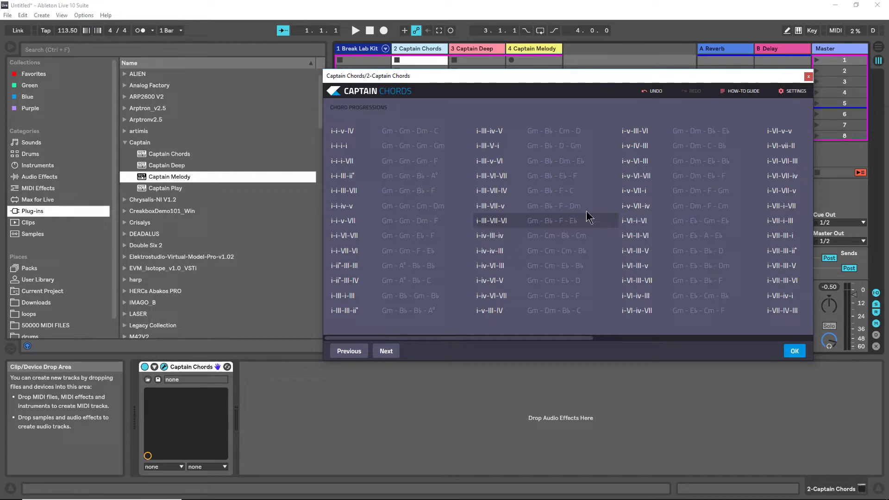
left_click(654, 268)
left_click(795, 353)
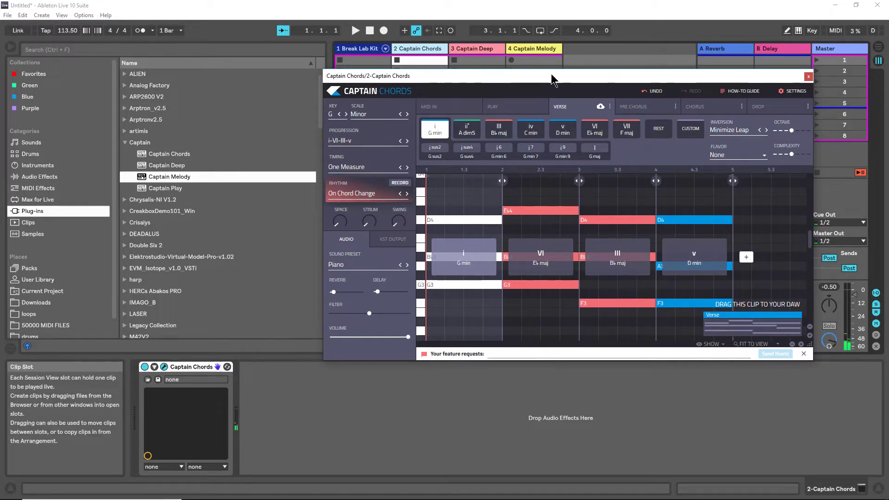
- Try to edit the chord notes directly in the verse's piano roll
left_click_drag(554, 77, 473, 63)
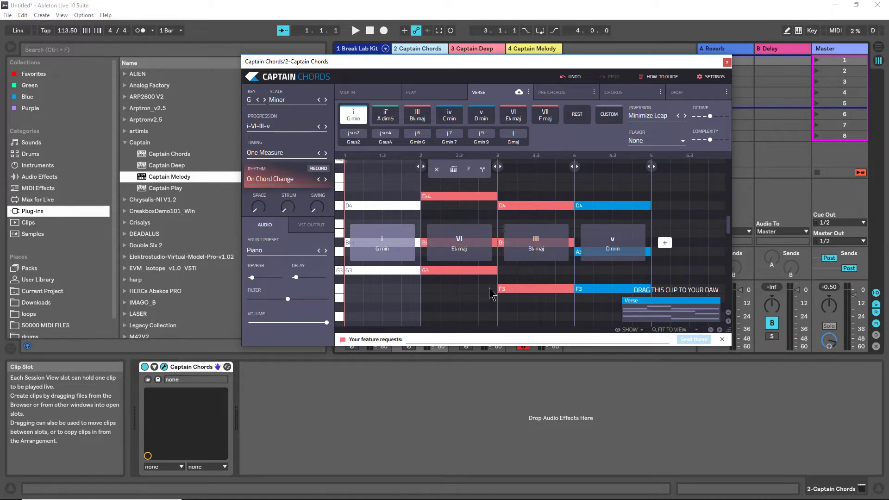
left_click(692, 209)
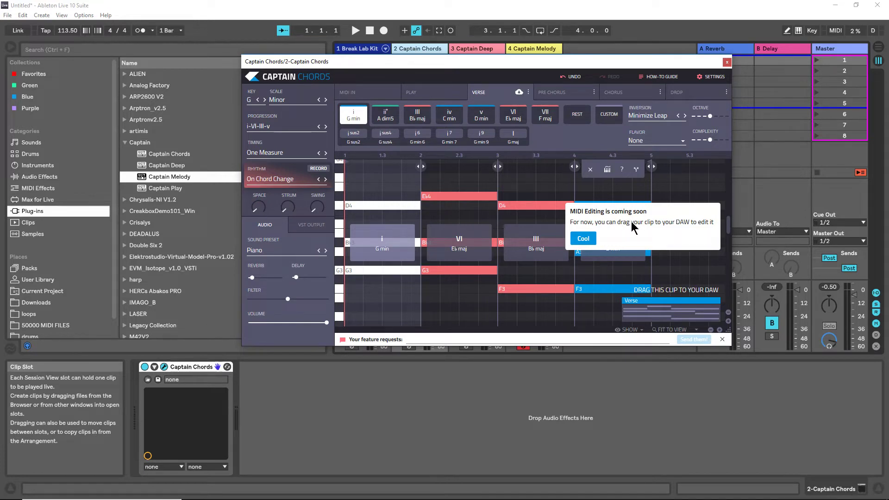
left_click(585, 238)
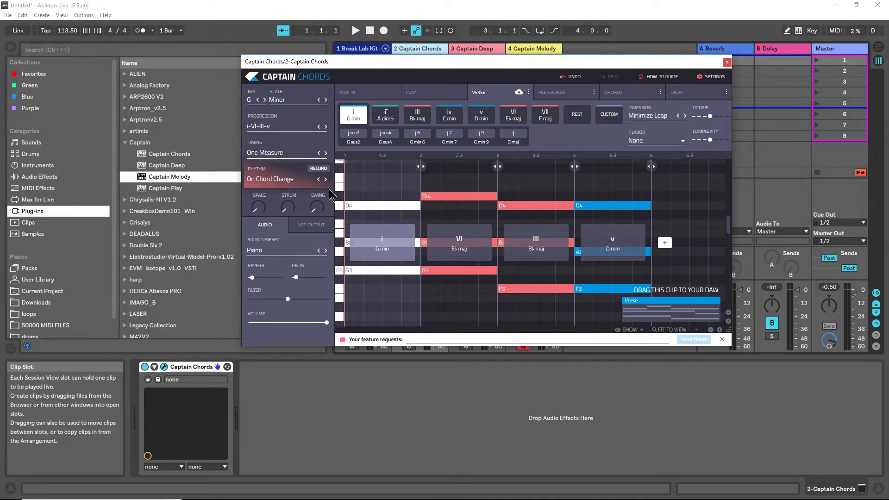
- Start playback and audition timing patterns for the verse from Adventure and Dark Side through Harbinger, Equilibrium and Polestar to Chrome
mouse_move(375, 206)
mouse_move(522, 180)
left_click(325, 153)
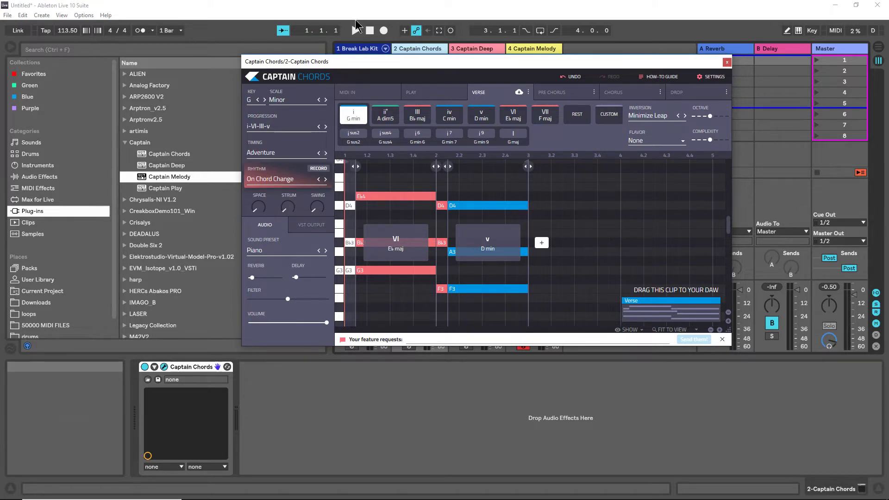
left_click(355, 32)
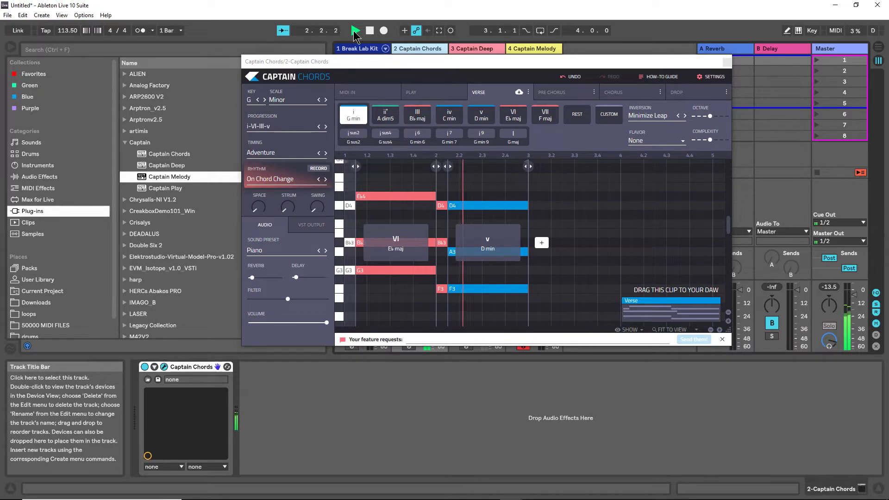
left_click(326, 155)
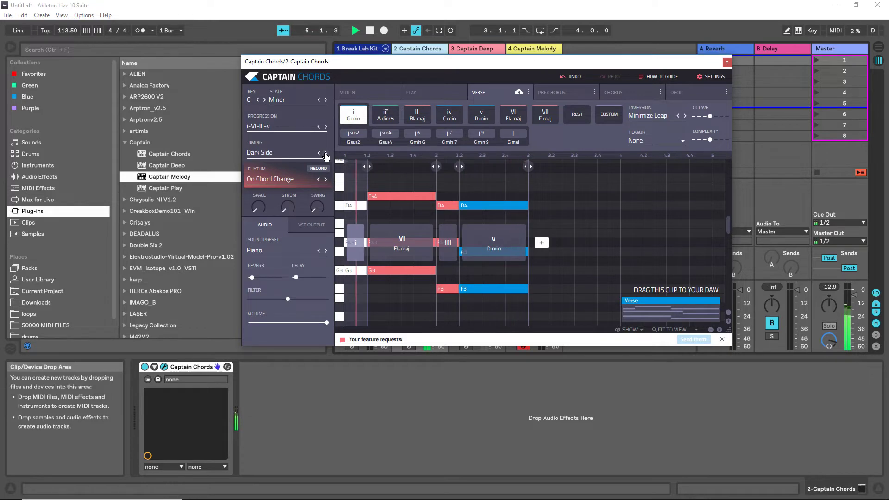
left_click(326, 154)
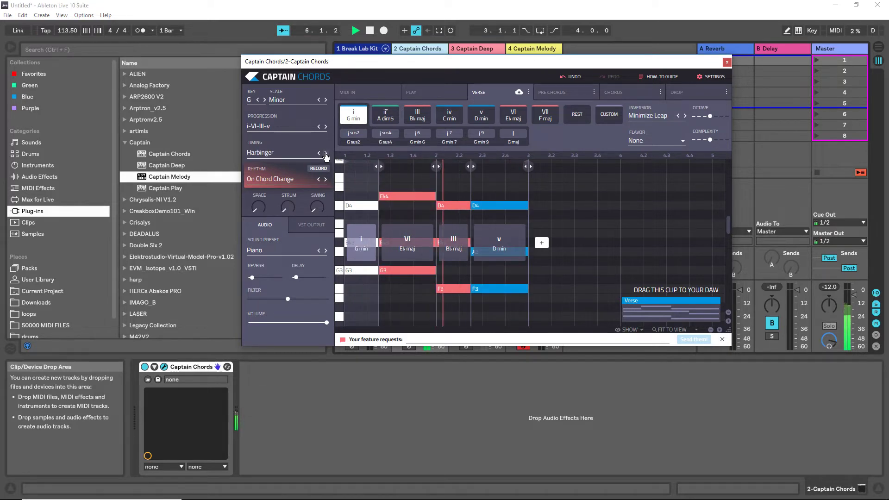
left_click(326, 154)
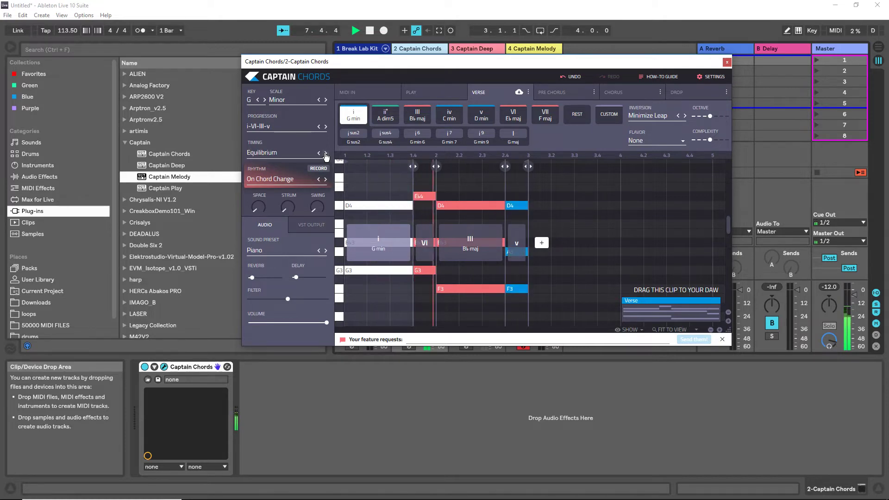
left_click(326, 155)
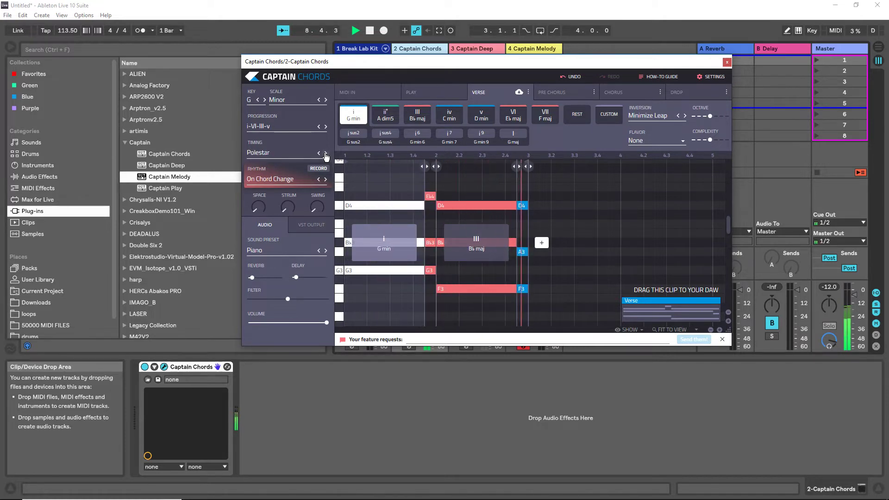
left_click(326, 154)
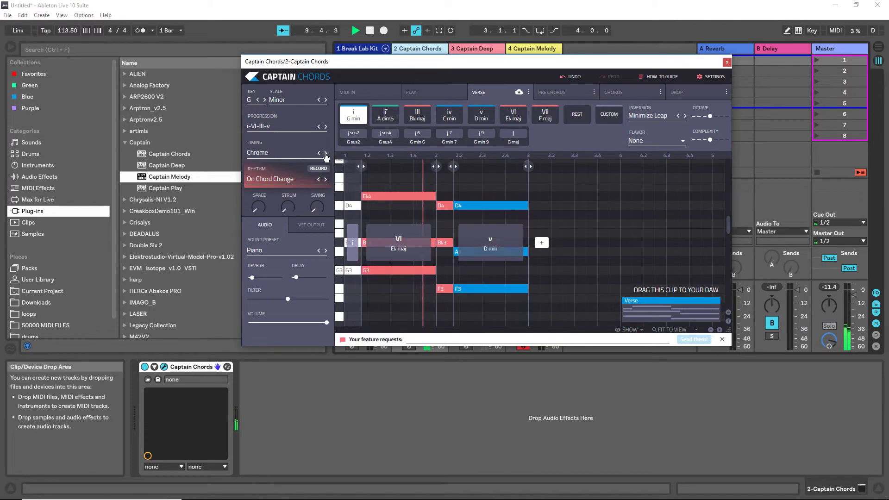
- Browse the full list of timing patterns, audition the four-segment Quasar, and apply the six-segment Zenith pattern
left_click(273, 154)
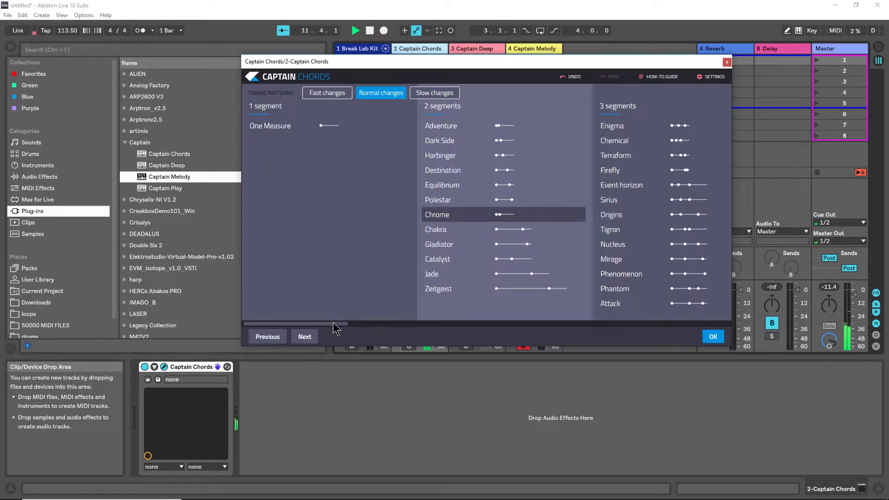
left_click_drag(335, 323, 508, 323)
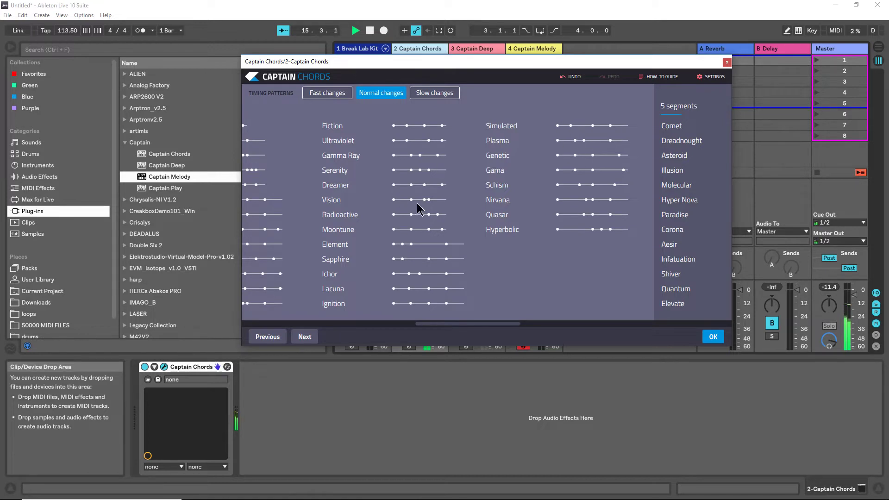
left_click(498, 218)
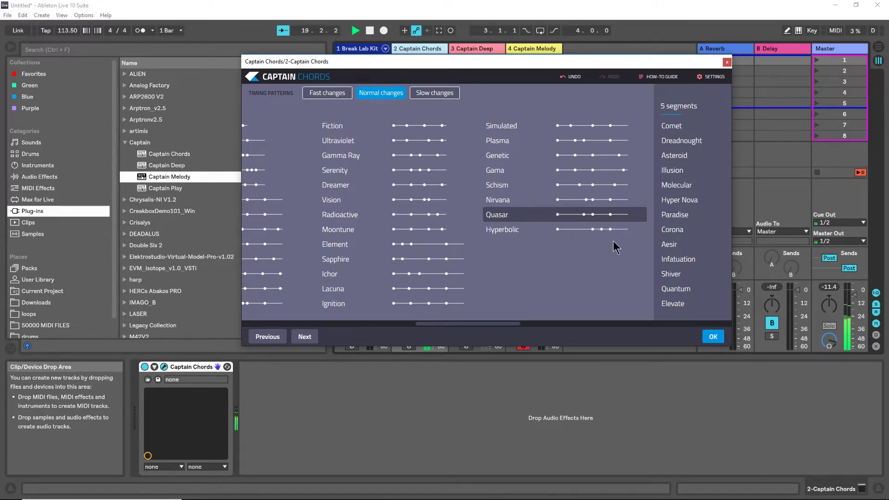
left_click_drag(494, 322, 600, 319)
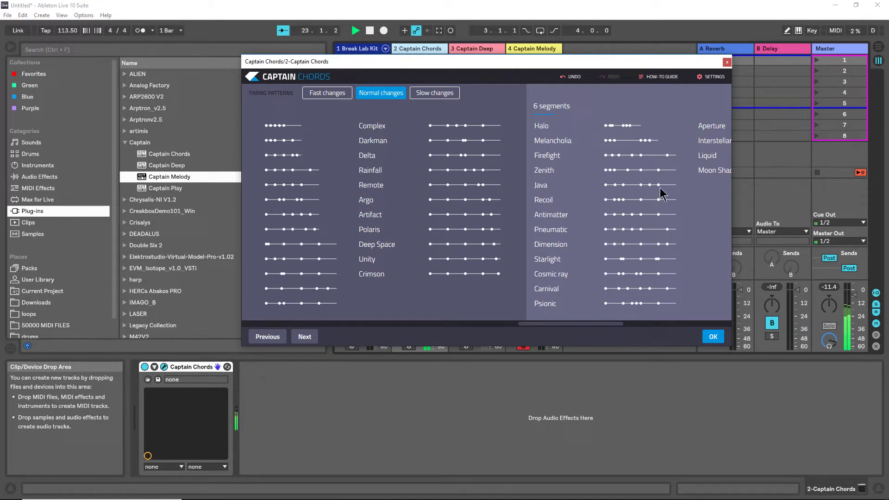
left_click(628, 176)
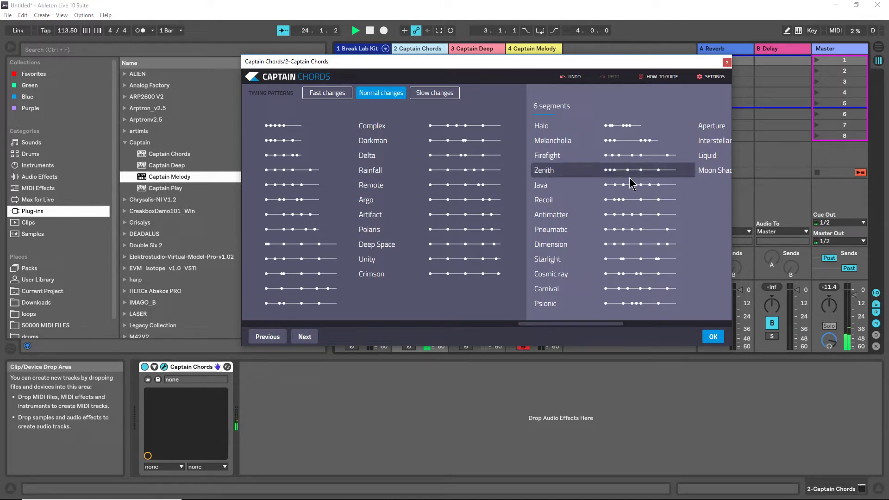
left_click(716, 340)
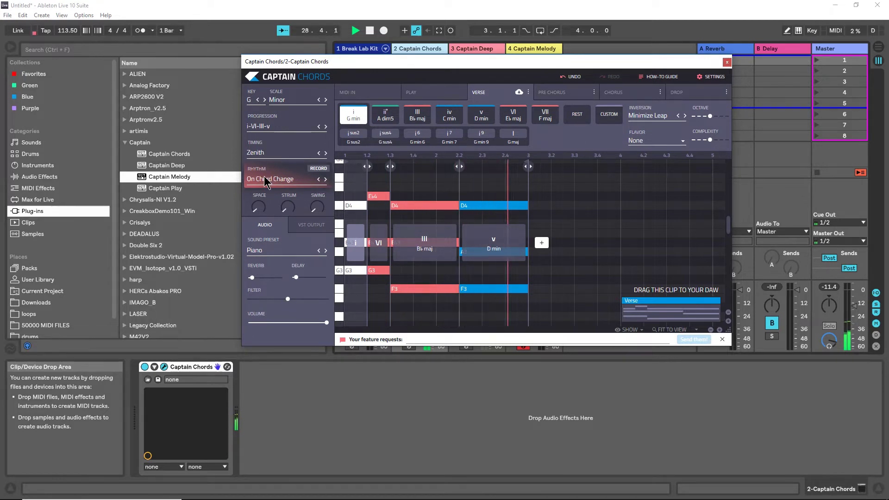
- Audition rhythm patterns for the verse from On Every Measure through 1/2 Notes and 1/16 Notes to Action
mouse_move(402, 215)
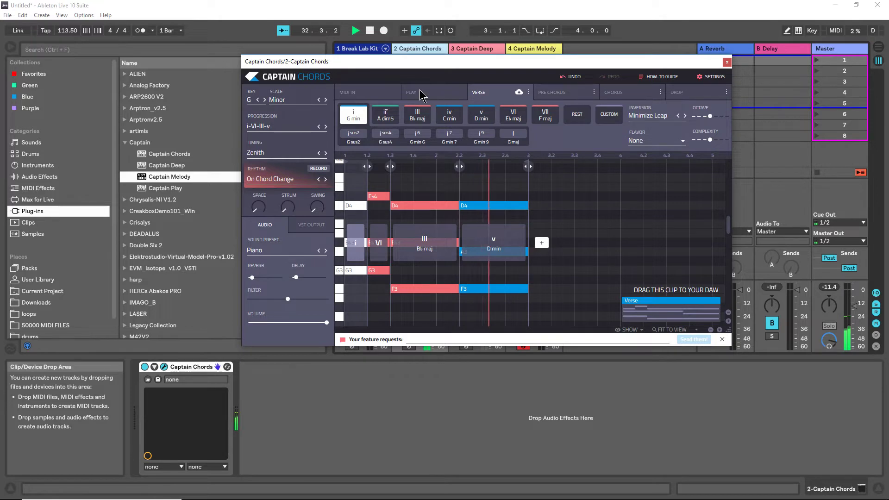
left_click(325, 179)
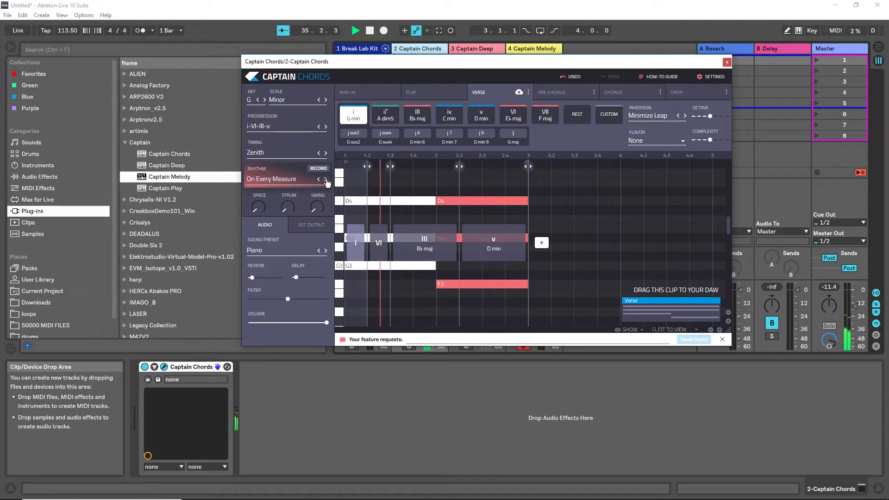
left_click(326, 180)
left_click(326, 179)
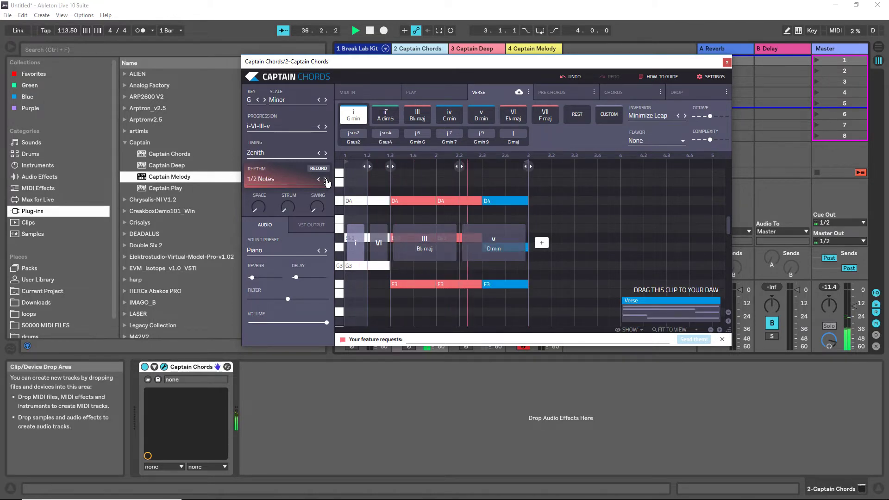
left_click(325, 179)
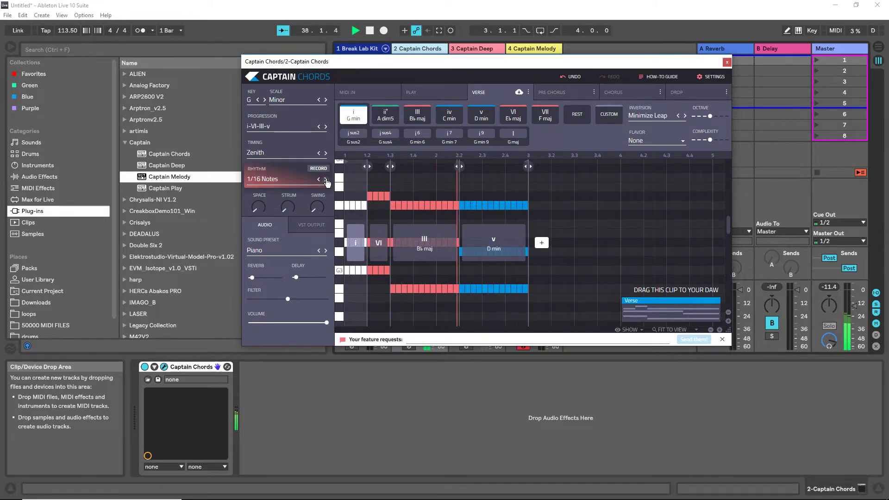
left_click(326, 180)
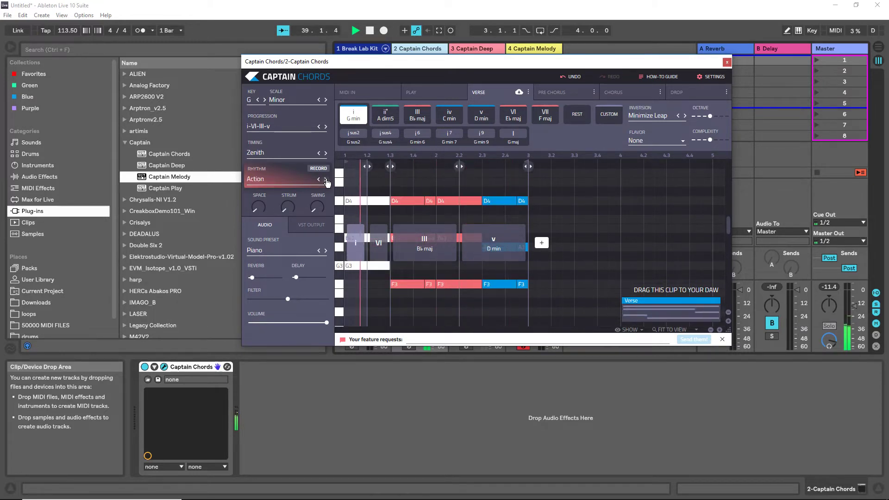
- Browse the full list of rhythmic patterns and apply the complex Secrets pattern to the verse
left_click(272, 184)
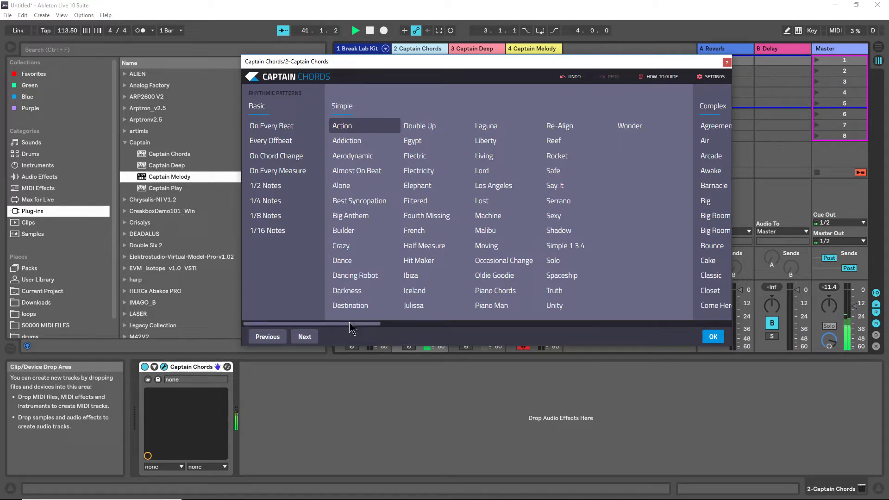
left_click_drag(349, 321, 480, 313)
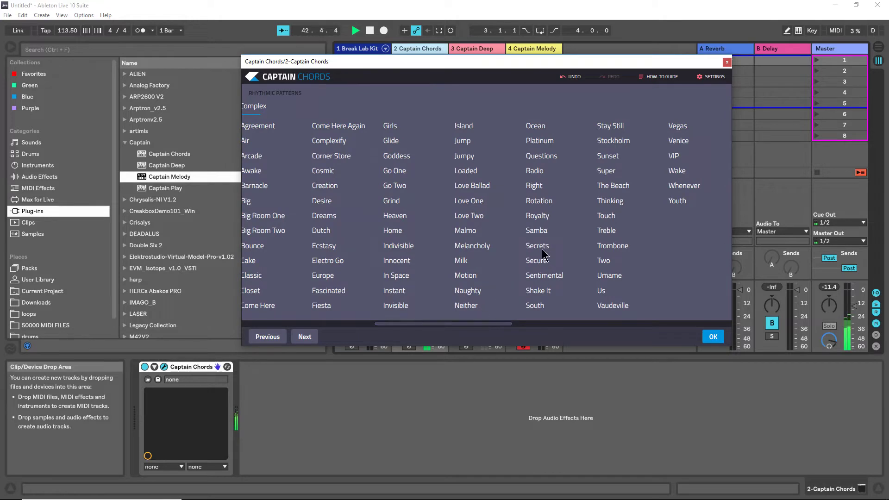
left_click(715, 340)
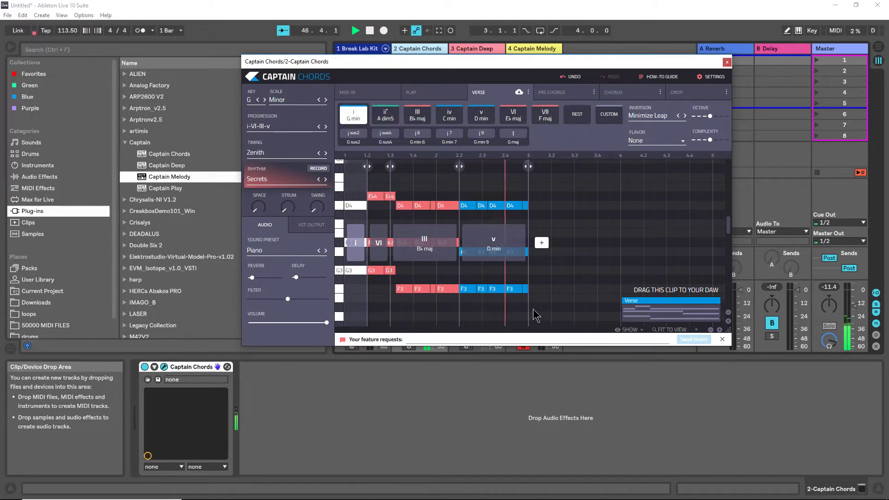
- Try adding space between the verse's chord notes and look through the Space modes, such as Smart Legato and Percentage
mouse_move(519, 313)
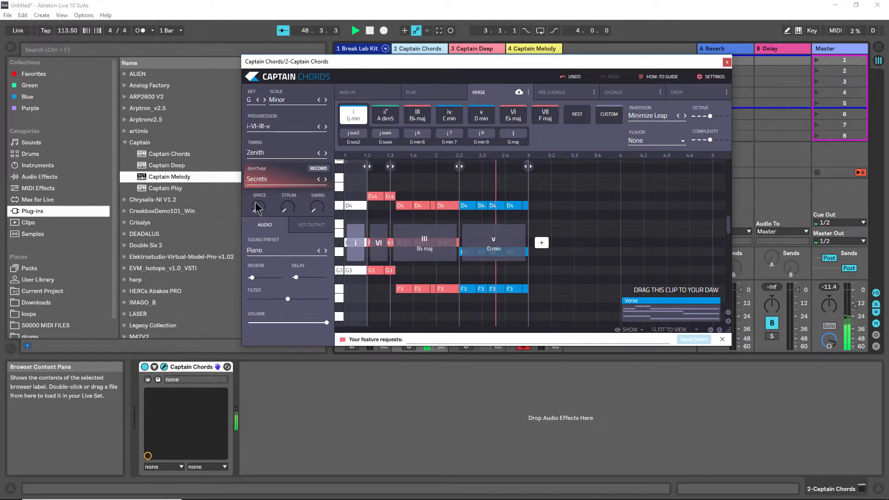
left_click_drag(257, 209, 257, 203)
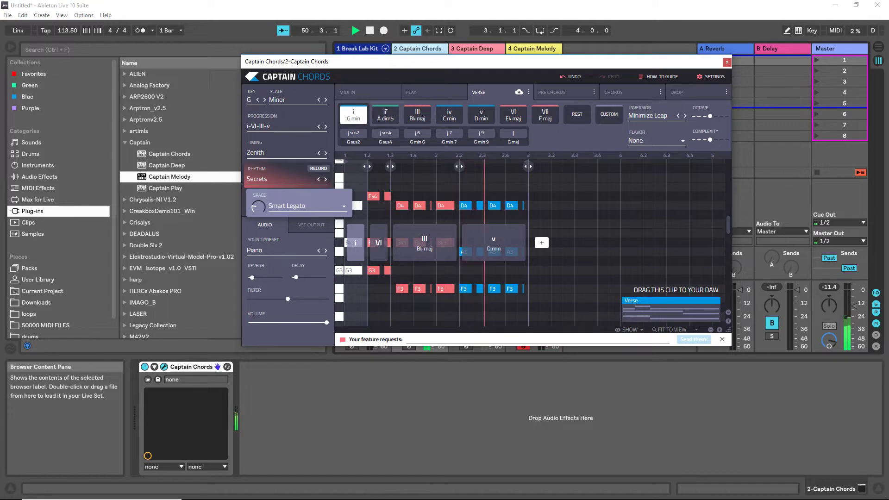
left_click(294, 206)
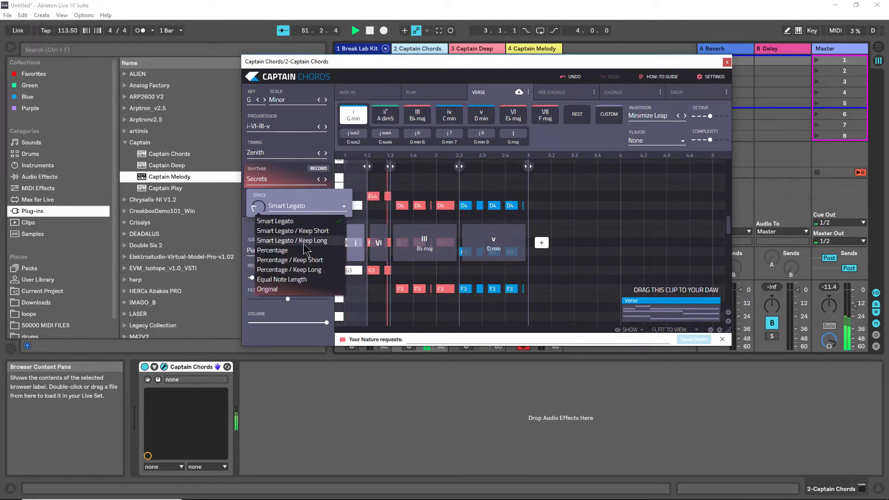
left_click(306, 249)
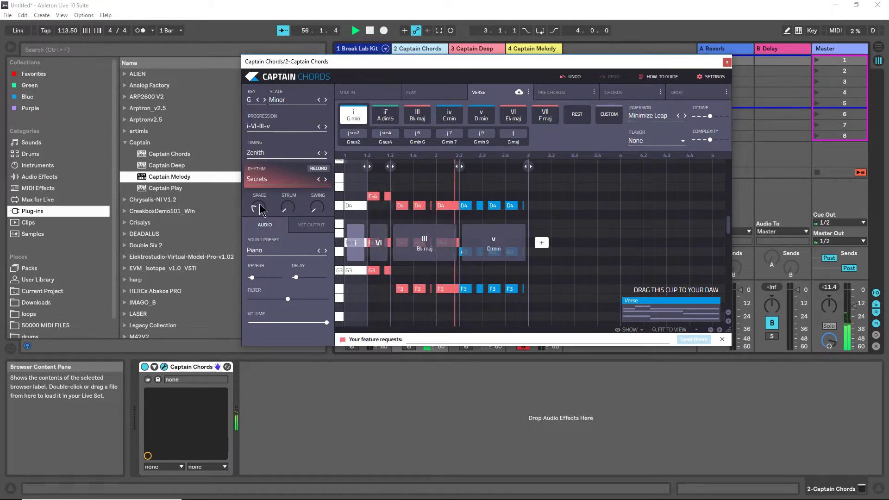
- Try the Strum effect and its direction options on the verse chords, then turn the strum back down to zero
mouse_move(288, 206)
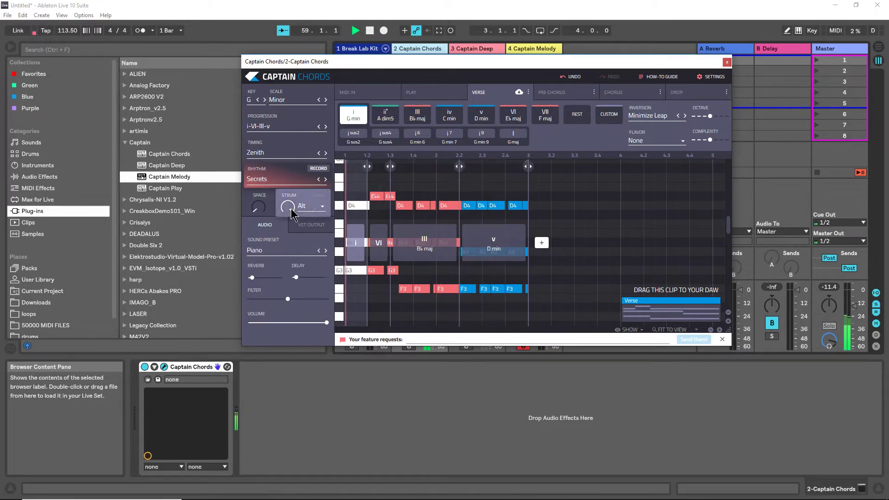
left_click(314, 209)
left_click(296, 236)
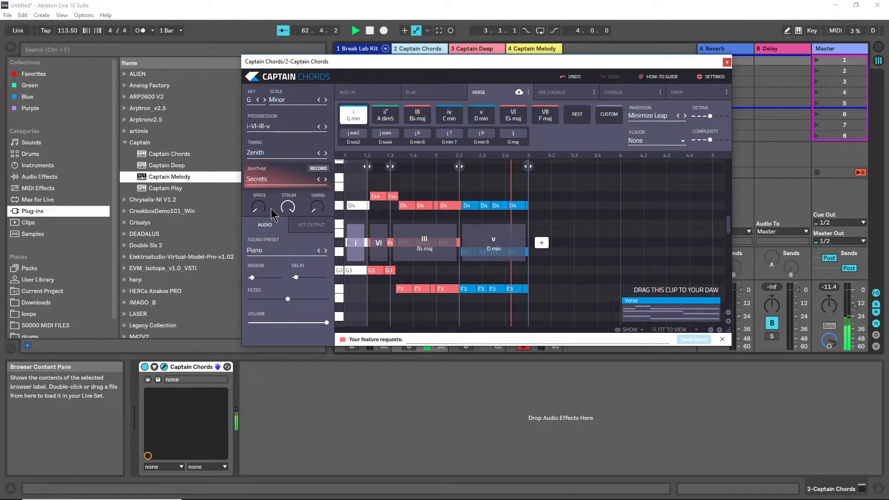
left_click_drag(287, 207, 299, 230)
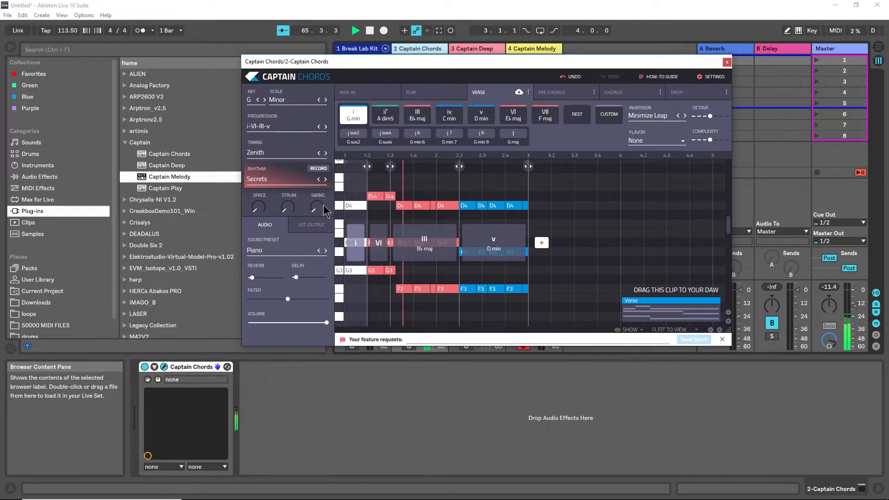
- Stop playback and look through the Pre Chorus, Chorus, Drop and Verse sections of Captain Chords
left_click(370, 31)
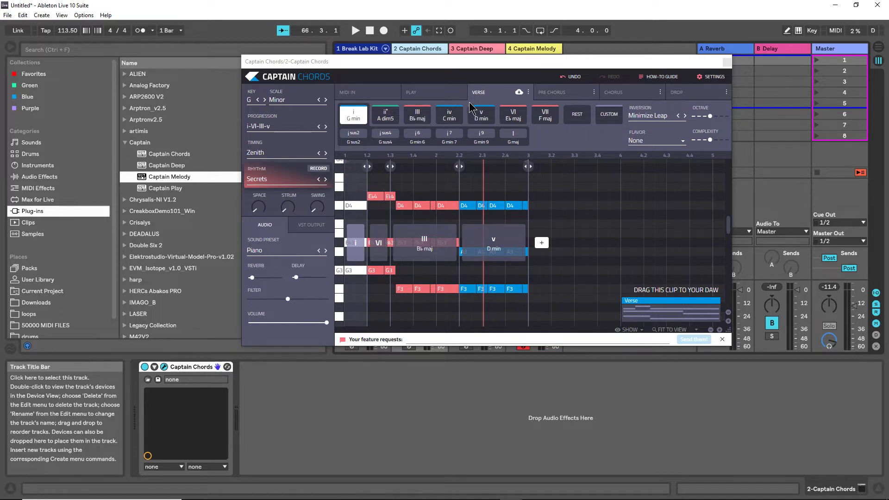
left_click(556, 92)
left_click(621, 95)
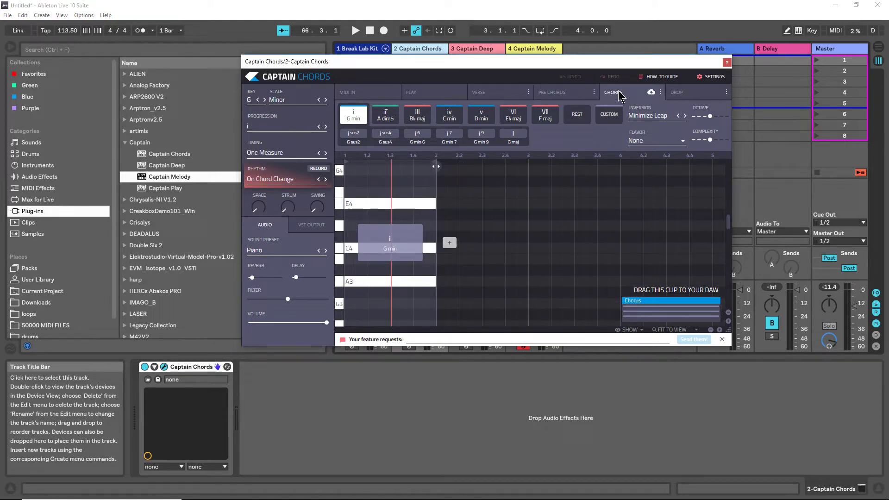
left_click(677, 94)
left_click(492, 97)
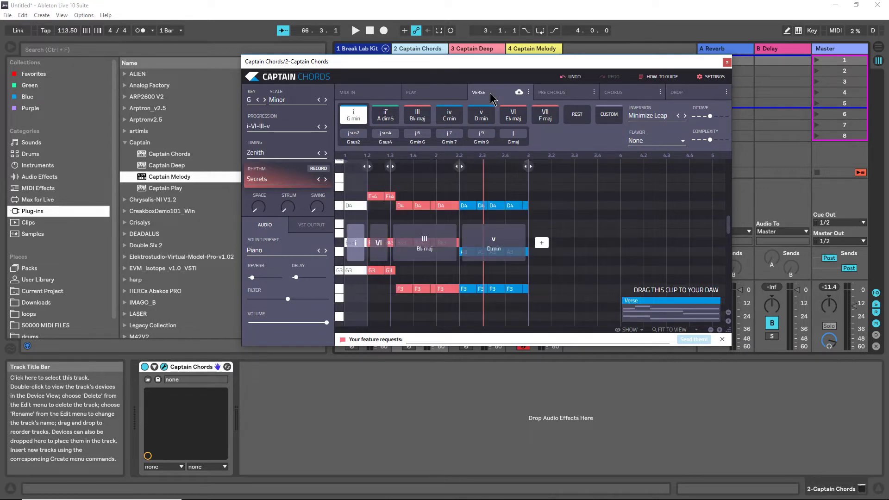
left_click(565, 100)
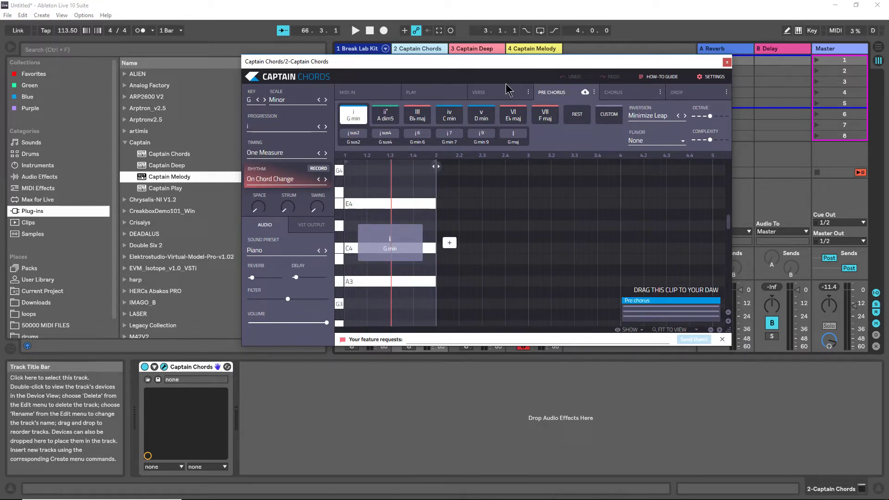
left_click(616, 96)
left_click(697, 98)
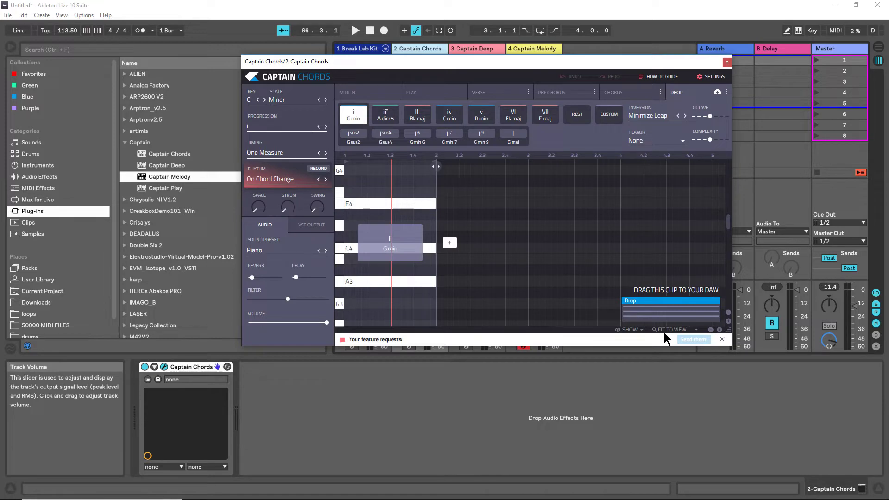
- Activate the Captain Deep track in the mixer and bring the verse section back up in Captain Chords
left_click_drag(439, 65, 732, 71)
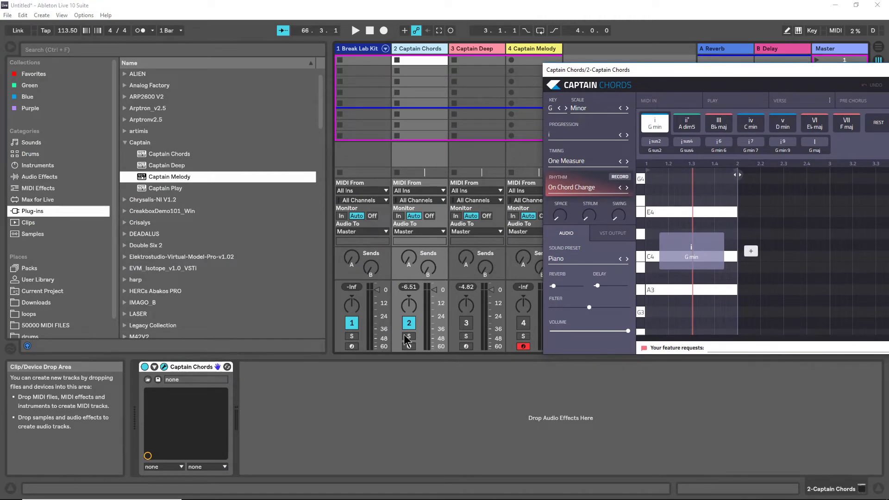
left_click(467, 323)
left_click_drag(729, 74, 250, 99)
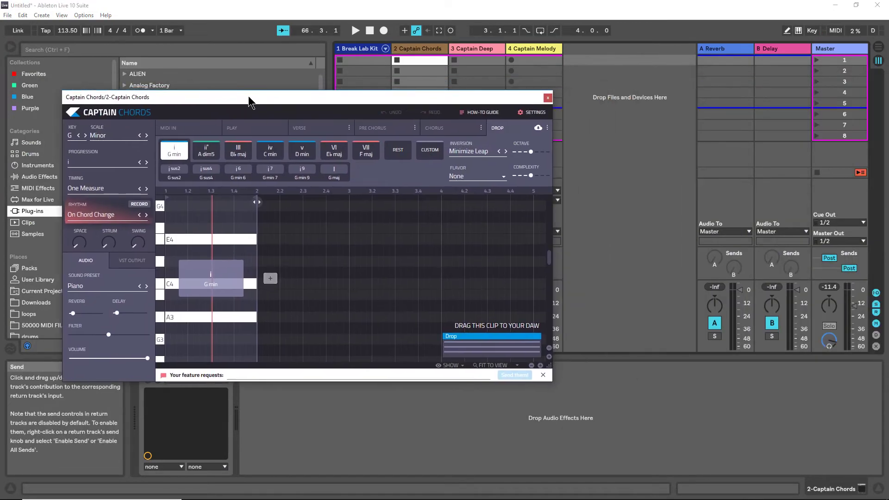
left_click(303, 129)
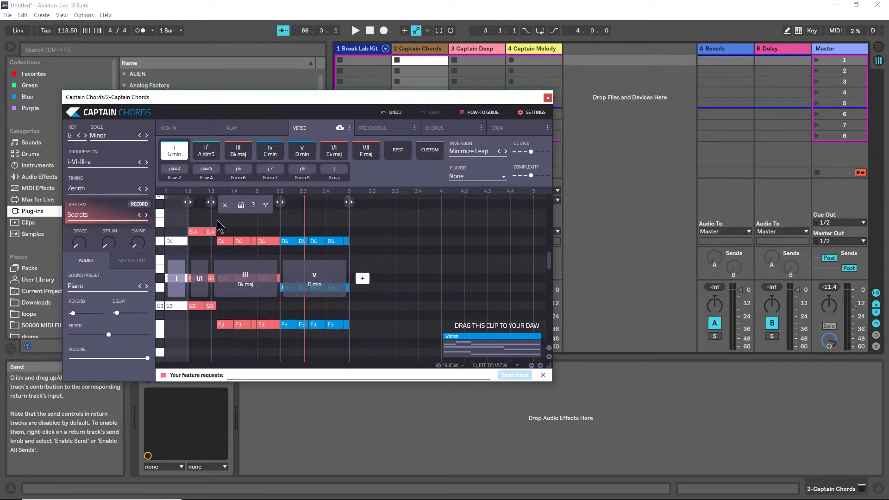
- Open Captain Deep on its track and start playback to hear its verse bass line with the chords
left_click(487, 50)
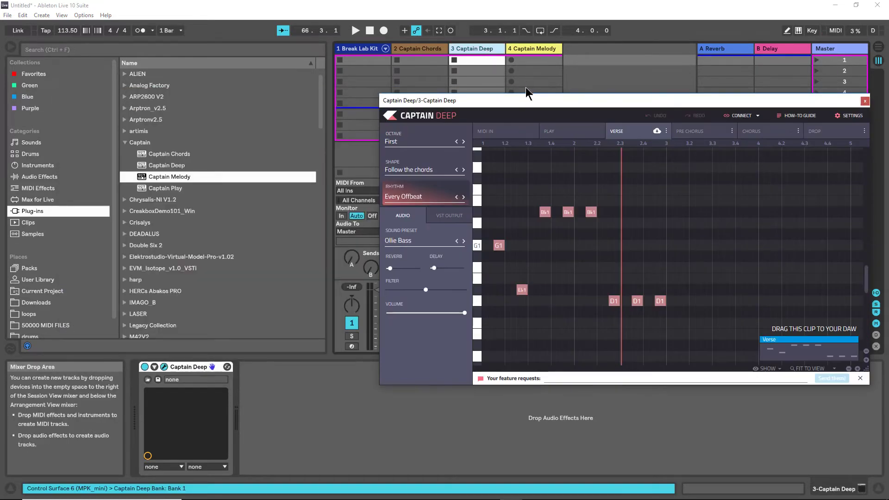
left_click_drag(546, 109, 594, 121)
key("space")
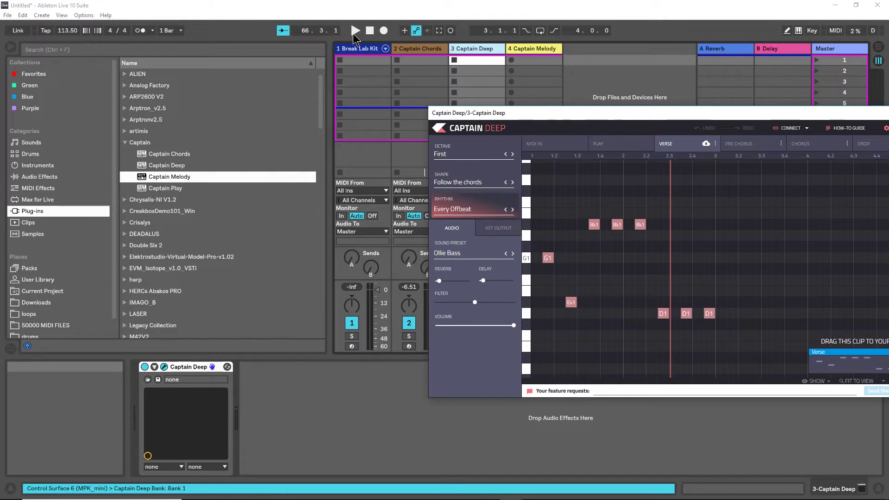
left_click_drag(542, 115, 421, 97)
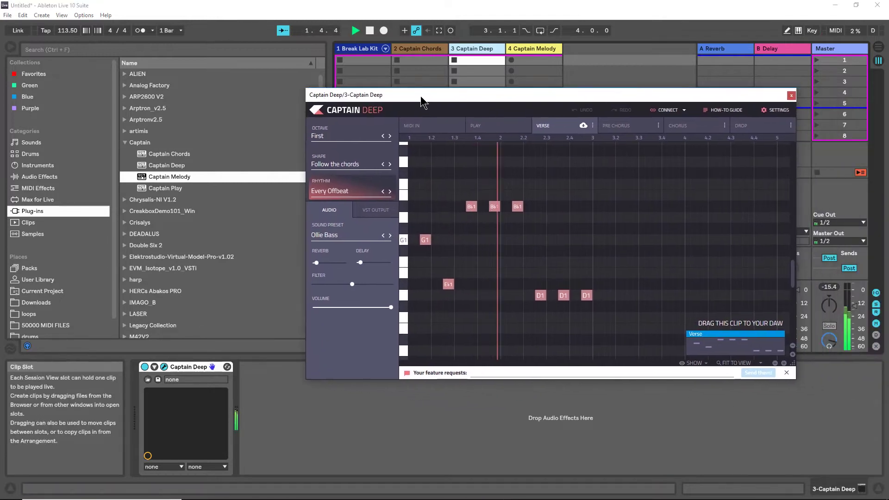
- Browse Captain Deep's instrument list and set the bass sound preset to Deep Dark
left_click(344, 237)
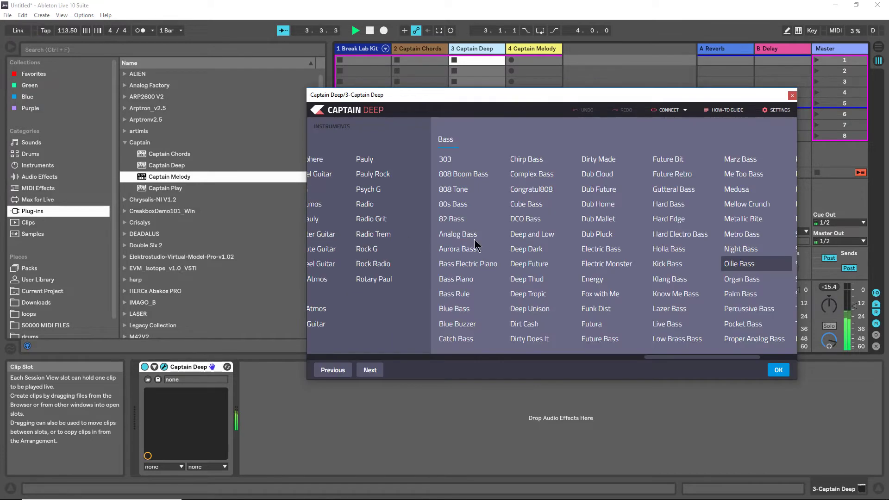
left_click_drag(662, 358, 619, 365)
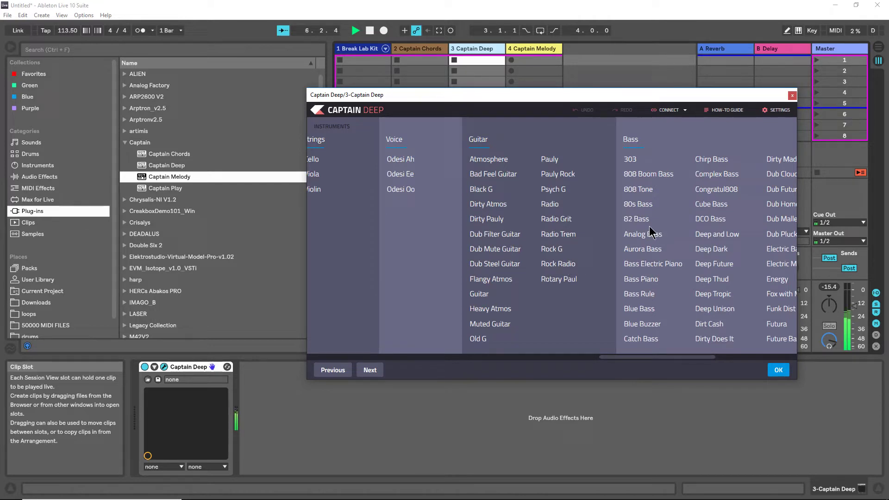
left_click(706, 248)
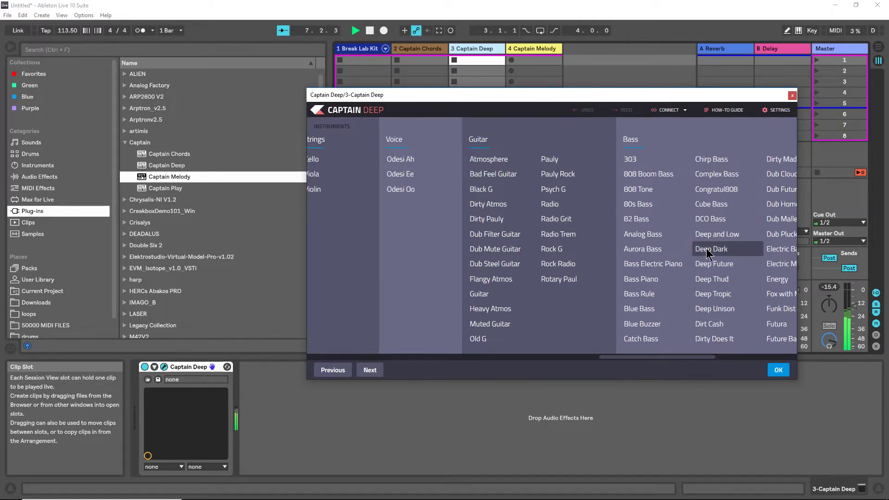
left_click(778, 371)
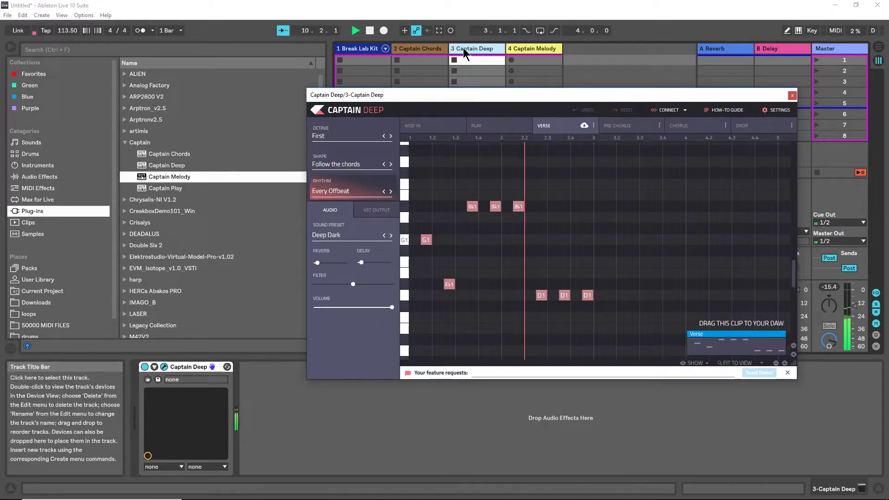
- Change the Captain Chords sound preset to Plink and raise its Arena reverb
left_click(429, 48)
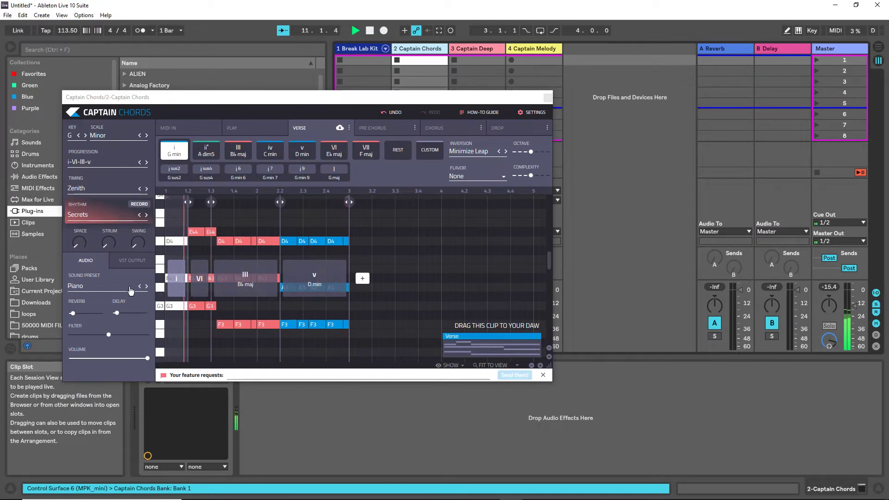
left_click(146, 286)
left_click(146, 286)
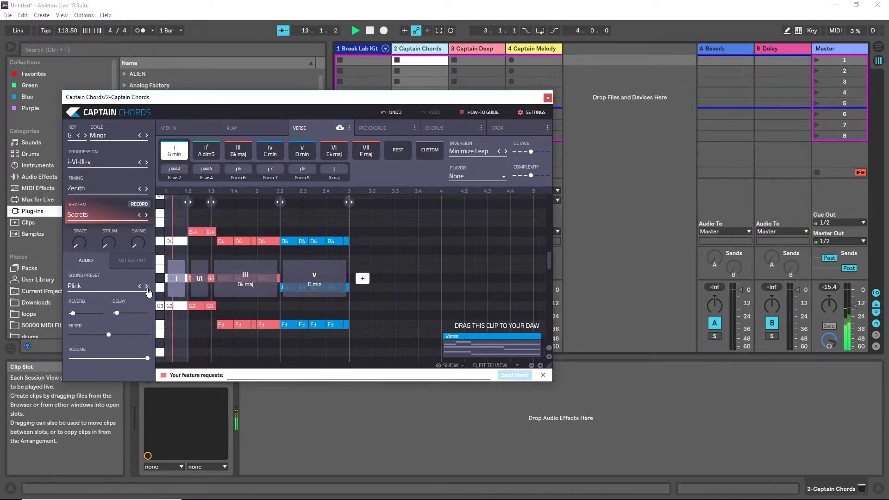
mouse_move(81, 315)
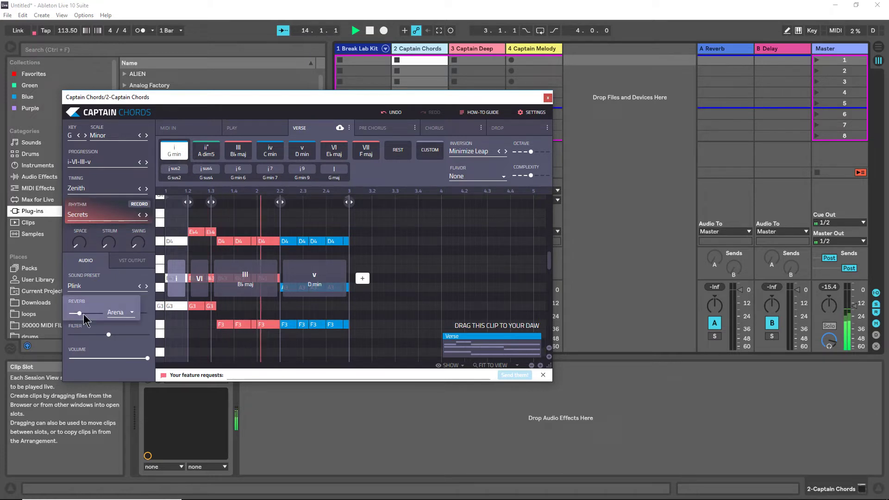
left_click_drag(81, 315, 88, 314)
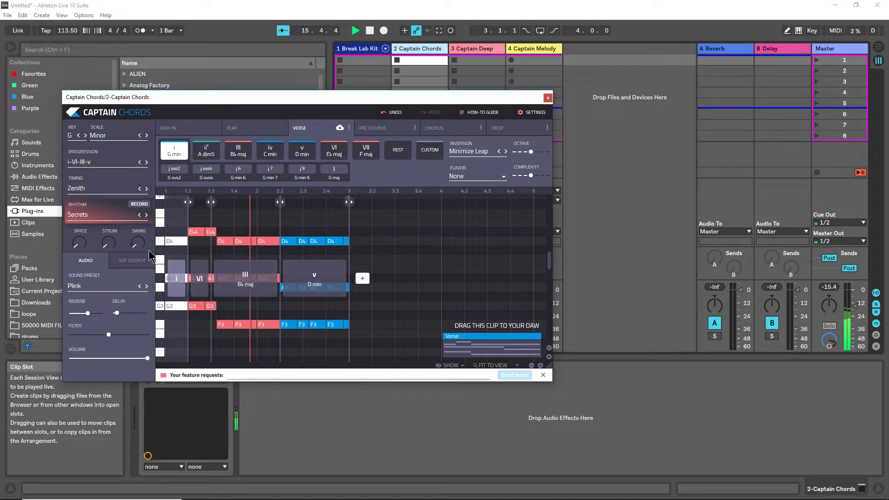
- Set Captain Deep's rhythm to On Chord Change and its shape to Opposite movement, listen to the result and stop playback
left_click(476, 47)
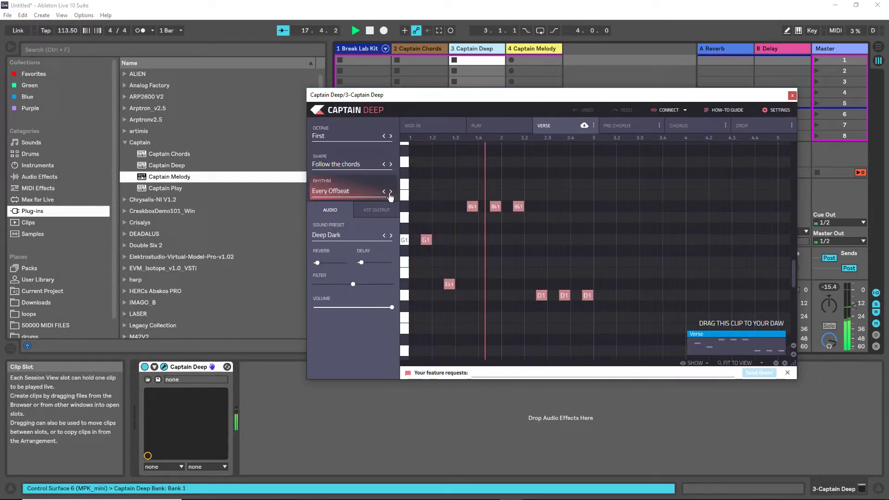
left_click(391, 192)
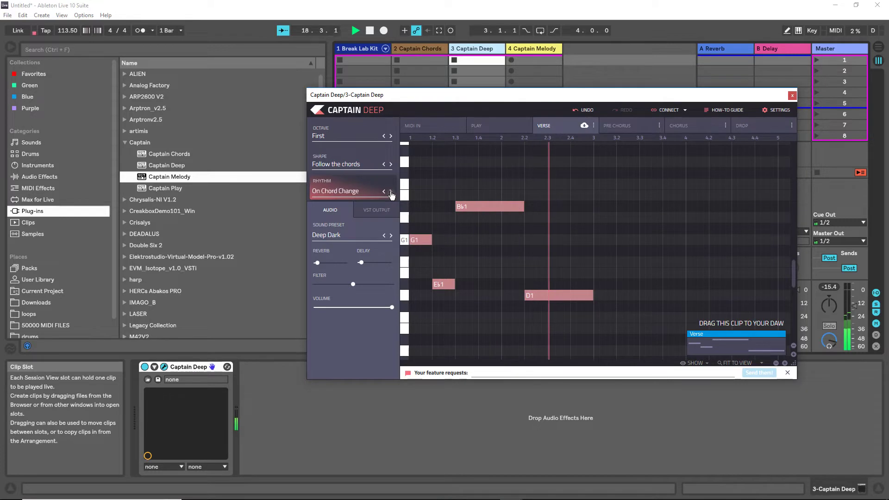
left_click(390, 165)
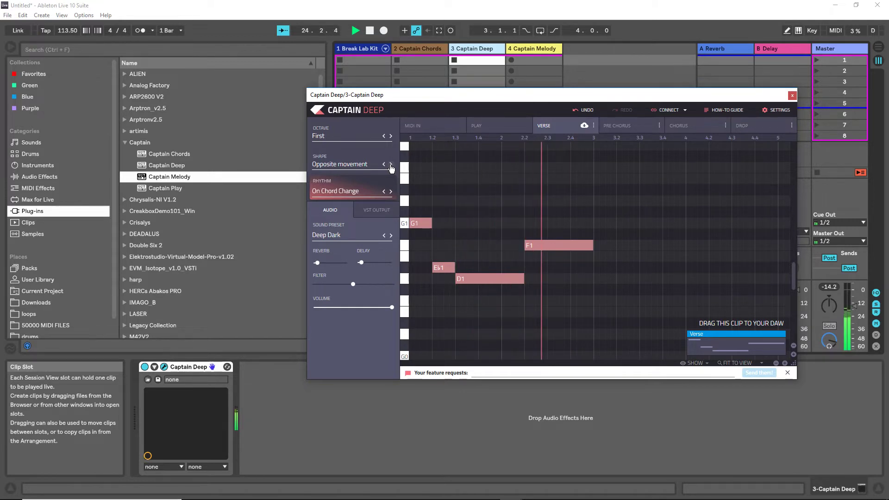
left_click(370, 31)
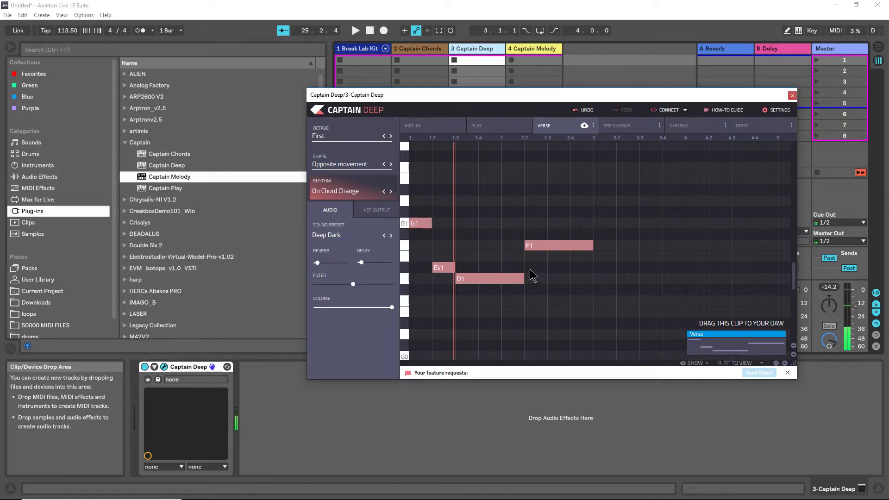
- Open Captain Melody on its track with the empty verse section in view
left_click(370, 212)
left_click(335, 212)
left_click_drag(508, 111, 596, 188)
right_click(625, 99)
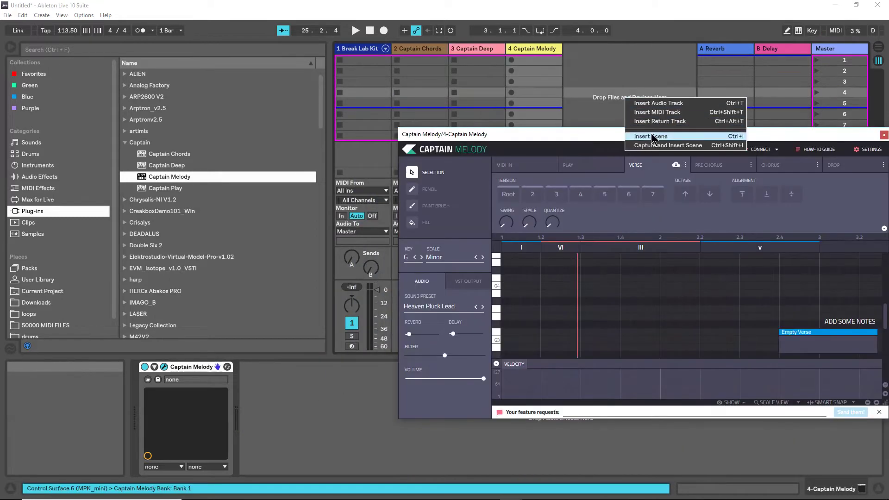
left_click(655, 67)
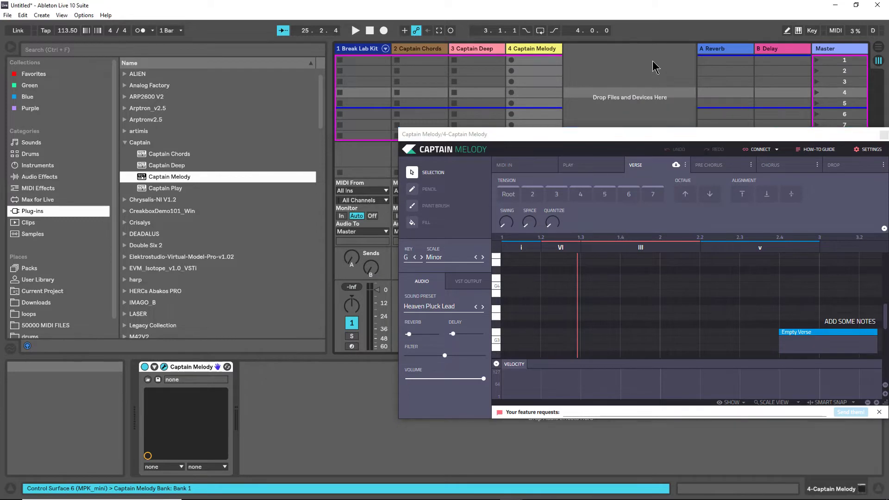
- Look through the list of installed plug-ins in the browser
scroll(141, 241, "down", 3)
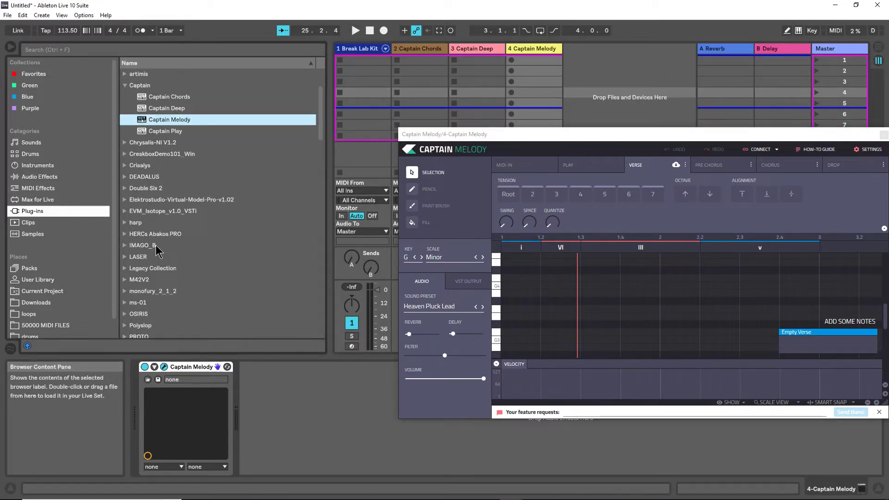
scroll(156, 250, "up", 3)
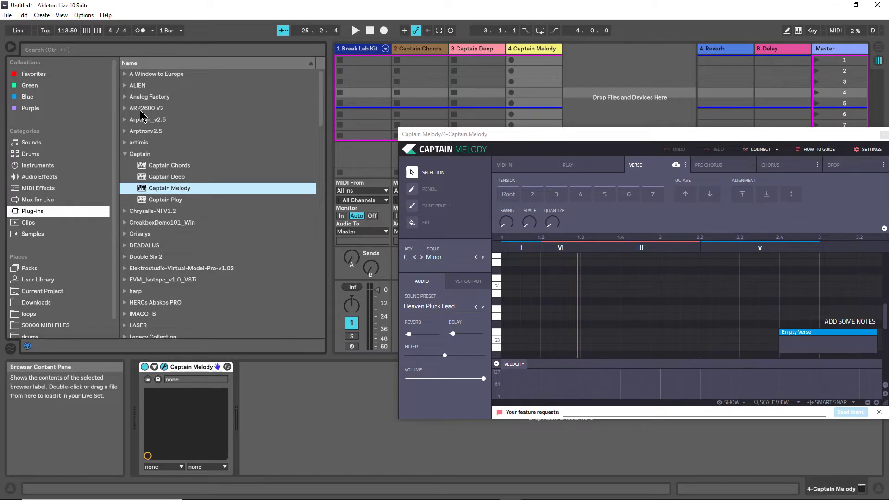
scroll(158, 208, "down", 6)
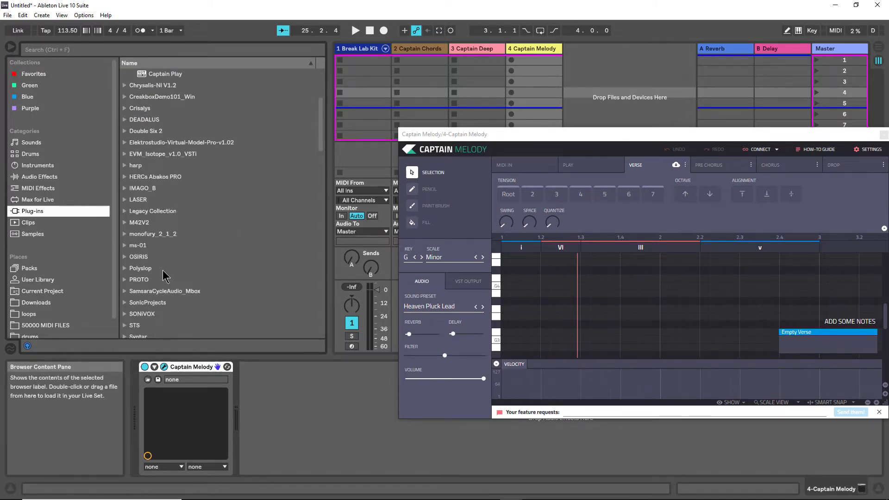
scroll(163, 277, "down", 2)
scroll(165, 276, "down", 2)
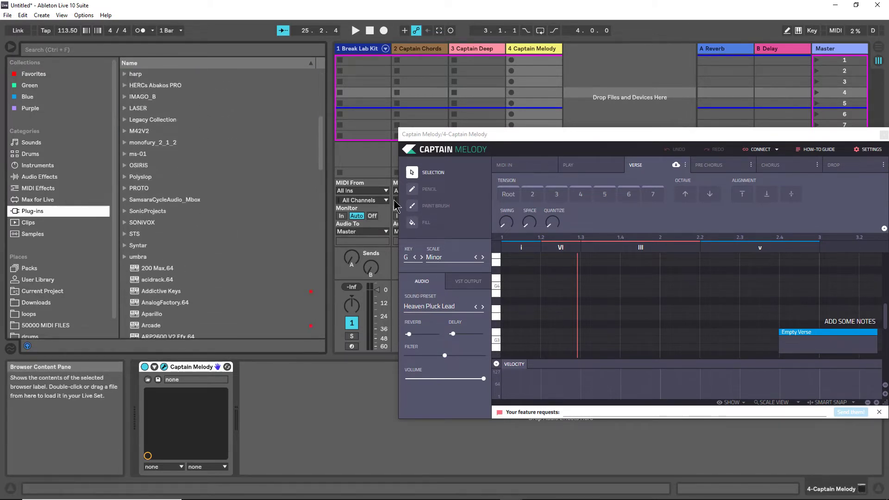
- Select the Captain Melody track and deactivate the Captain Deep track in the mixer
left_click_drag(611, 139, 430, 137)
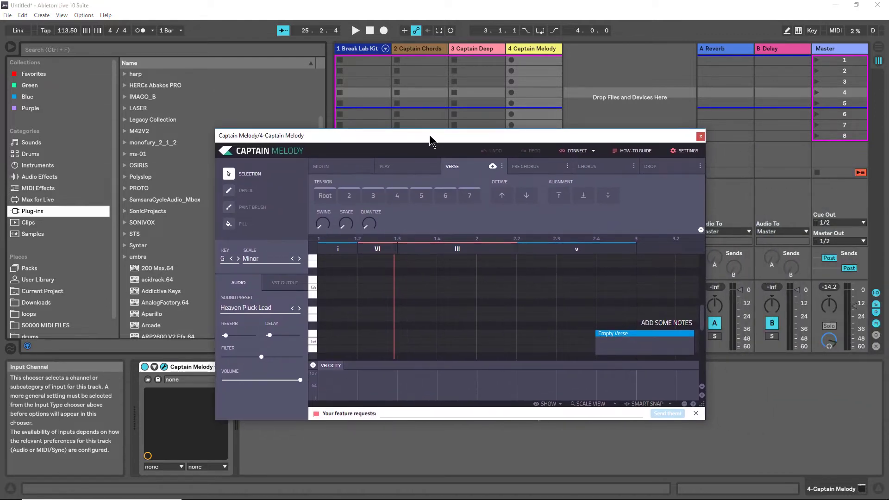
left_click(530, 49)
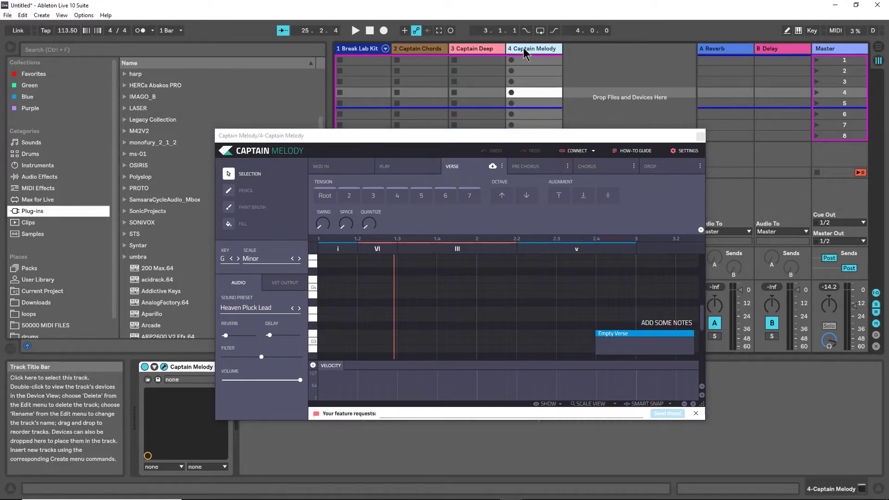
left_click_drag(509, 139, 824, 97)
left_click(465, 323)
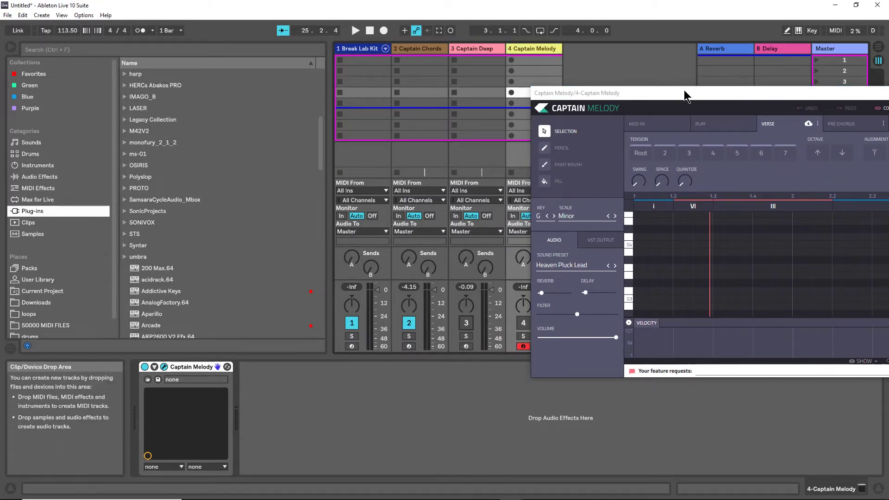
left_click_drag(688, 99, 416, 101)
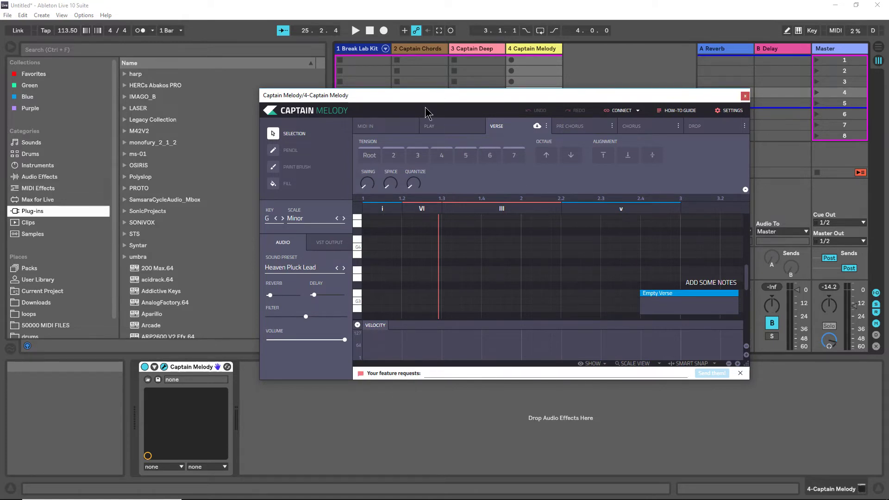
left_click_drag(448, 99, 473, 93)
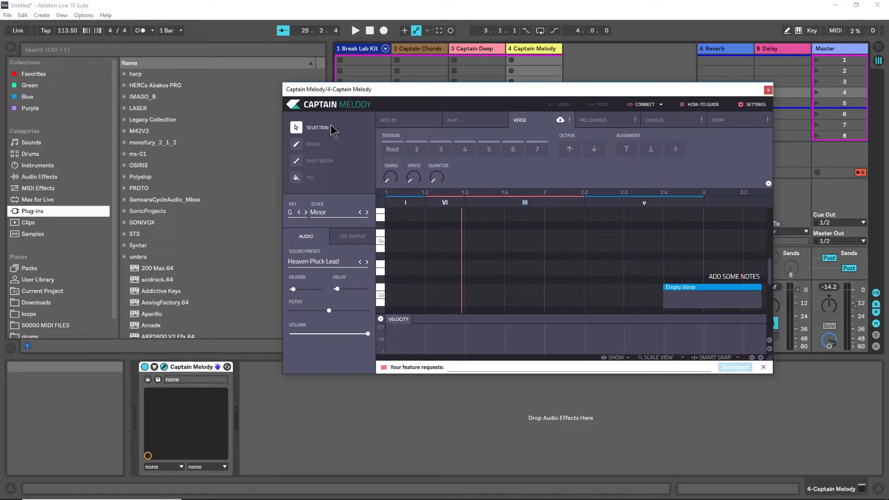
- Draw five short notes at varied pitches across the i, VI and III chords of the verse melody with the Pencil
left_click_drag(546, 94, 504, 117)
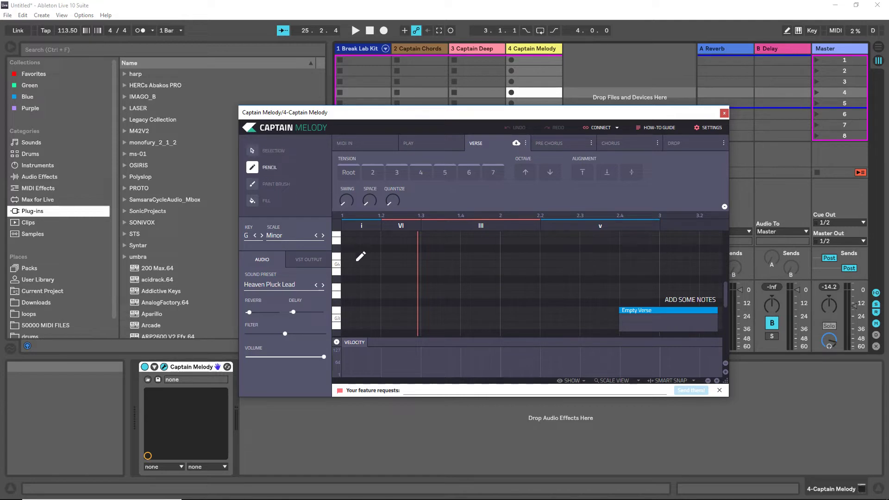
left_click(356, 249)
left_click(402, 287)
left_click(455, 279)
left_click(495, 256)
left_click(535, 303)
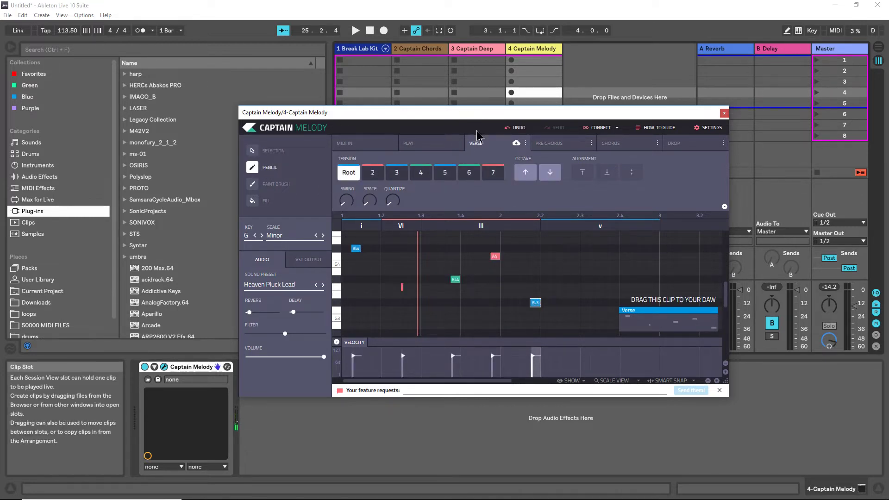
- Start playback of the chords and melody and reactivate the Captain Deep track in the mixer
left_click_drag(488, 119, 625, 162)
left_click(355, 31)
left_click_drag(611, 160, 526, 384)
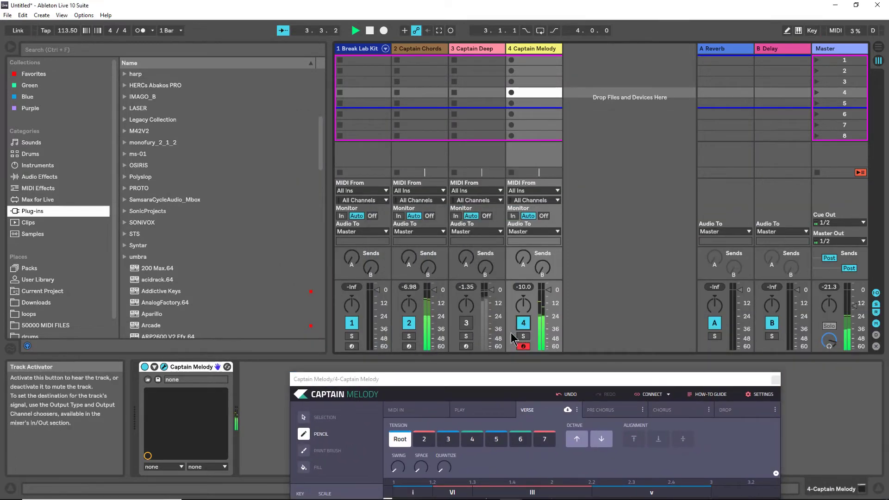
left_click(466, 323)
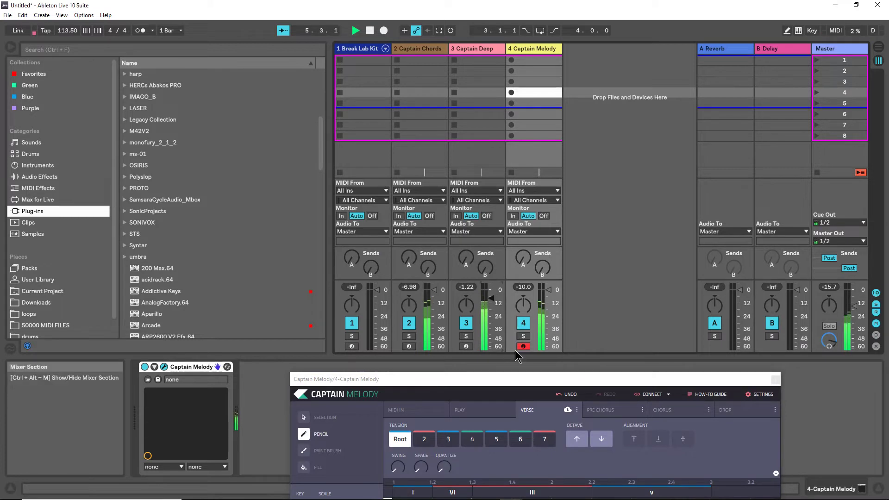
left_click_drag(513, 381, 515, 148)
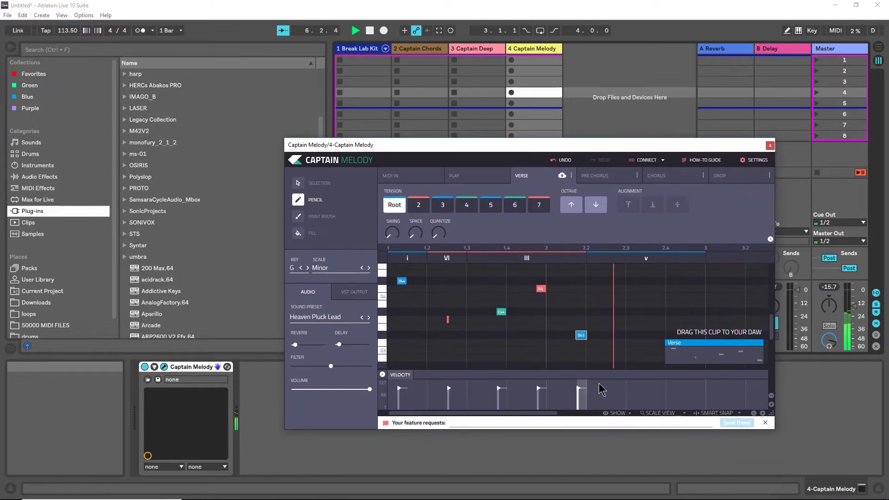
- Delete all the pencilled notes from the verse melody
left_click(582, 335)
left_click(537, 289)
left_click(501, 311)
left_click(448, 320)
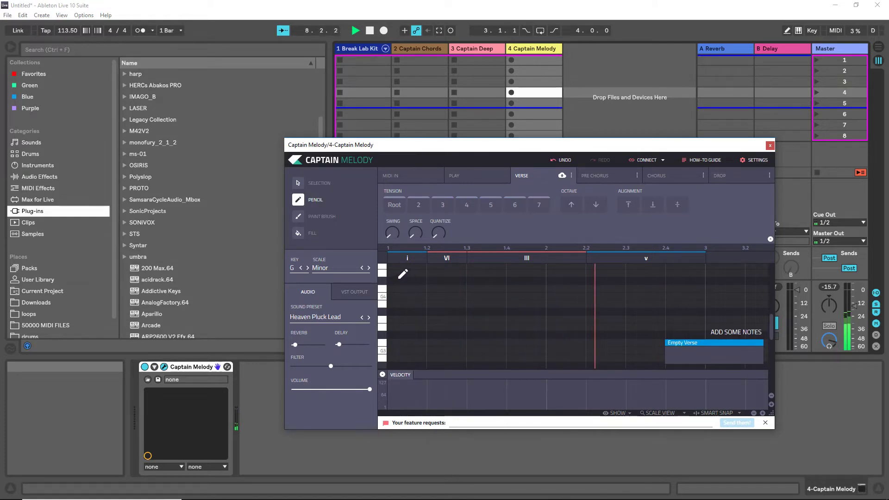
- Paint a run of 1/16 notes across the i, VI and III chords of the verse melody with the Paint Brush
left_click_drag(470, 142, 468, 113)
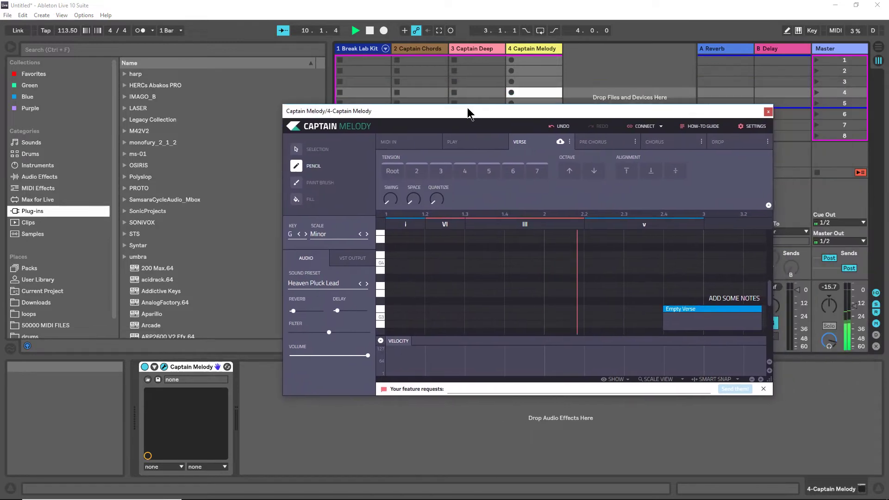
left_click(311, 183)
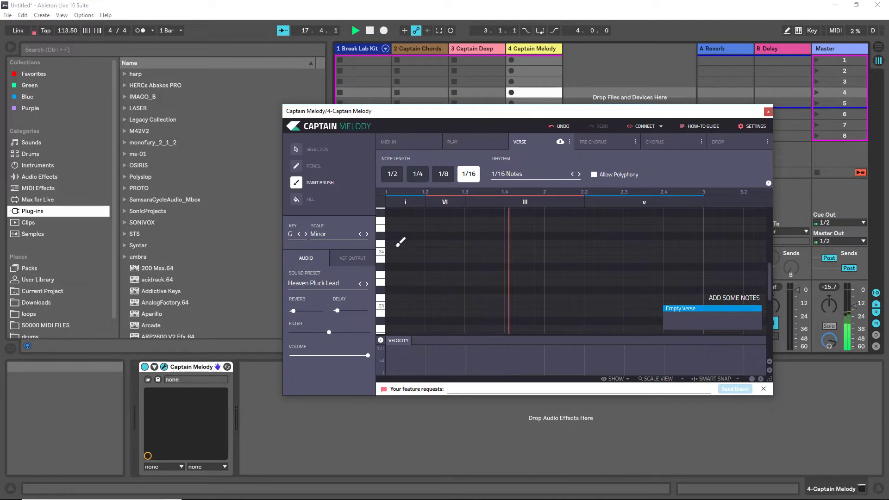
mouse_move(390, 259)
left_mouse_down()
mouse_move(454, 286)
mouse_move(514, 240)
mouse_move(532, 286)
mouse_move(590, 326)
left_mouse_up()
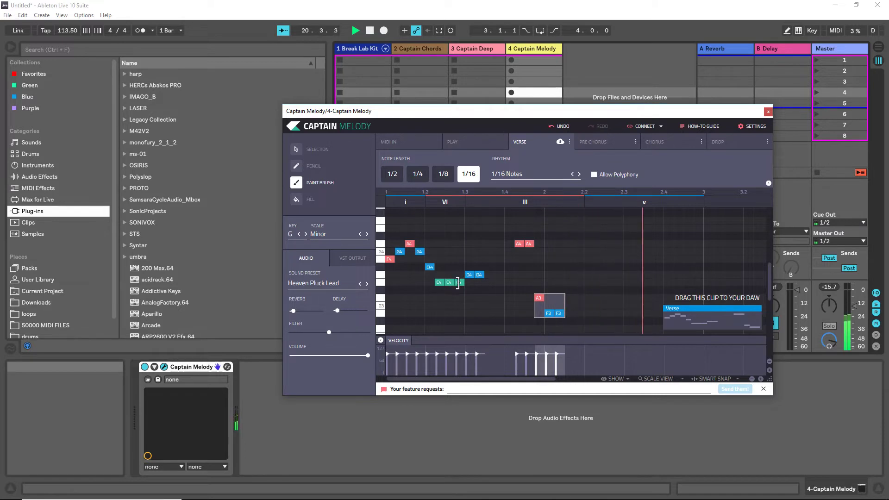
- Erase every painted 1/16 note from the verse melody
left_click_drag(459, 282, 436, 283)
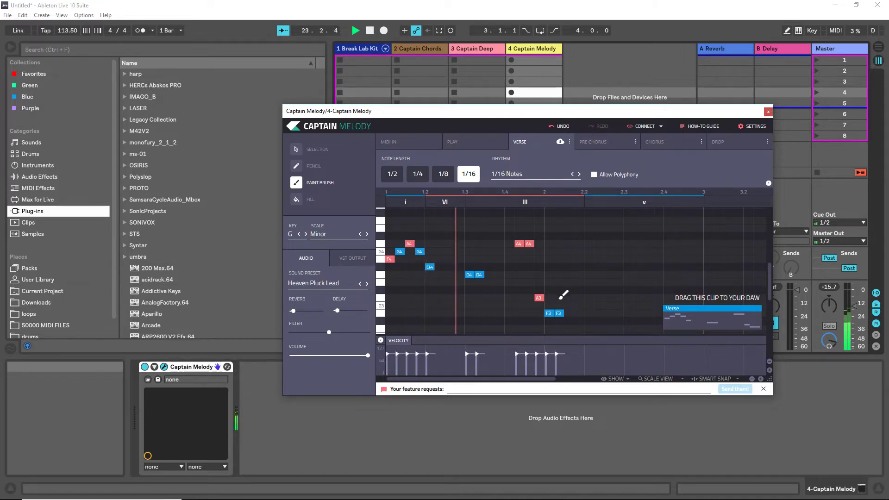
right_click(559, 313)
right_click(548, 313)
right_click(539, 298)
right_click(528, 244)
right_click(518, 244)
right_click(479, 275)
right_click(469, 275)
right_click(430, 267)
right_click(419, 251)
right_click(409, 244)
right_click(399, 251)
right_click(390, 258)
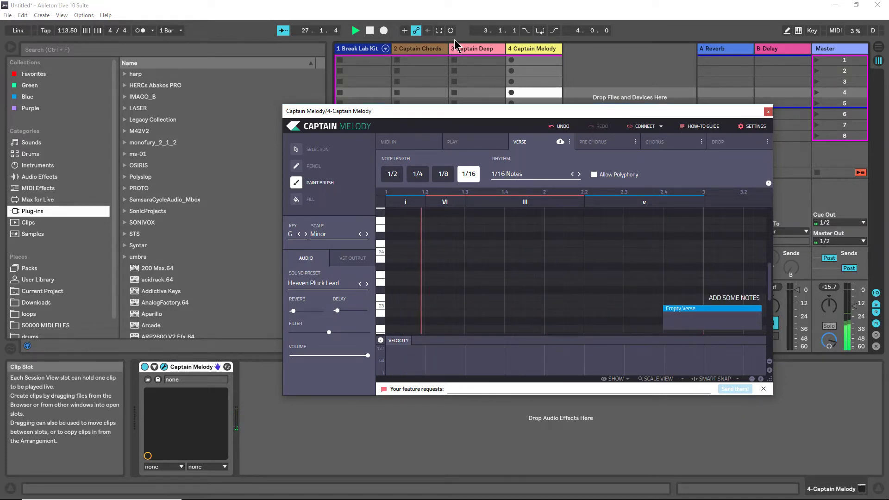
- Fill the verse melody's first bar using the Action rhythm, 8th thumb down pitch pattern and Chords Notes Only tension
left_click_drag(488, 112, 493, 338)
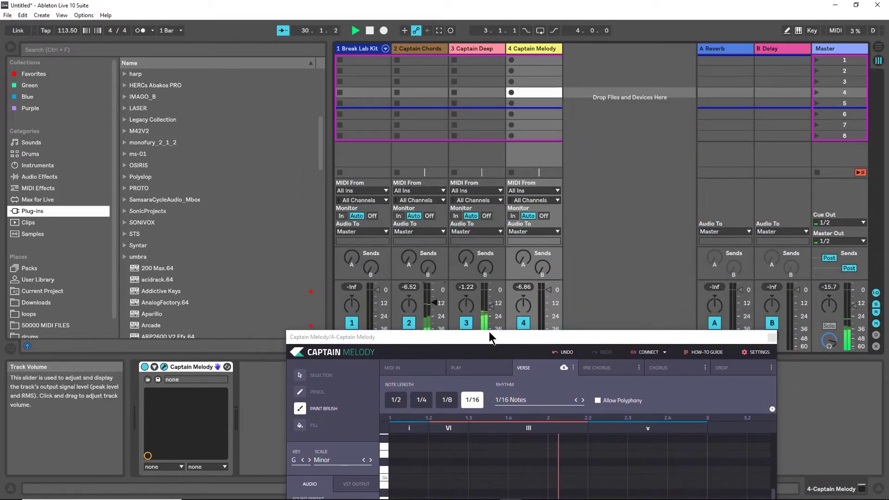
left_click_drag(492, 337, 486, 86)
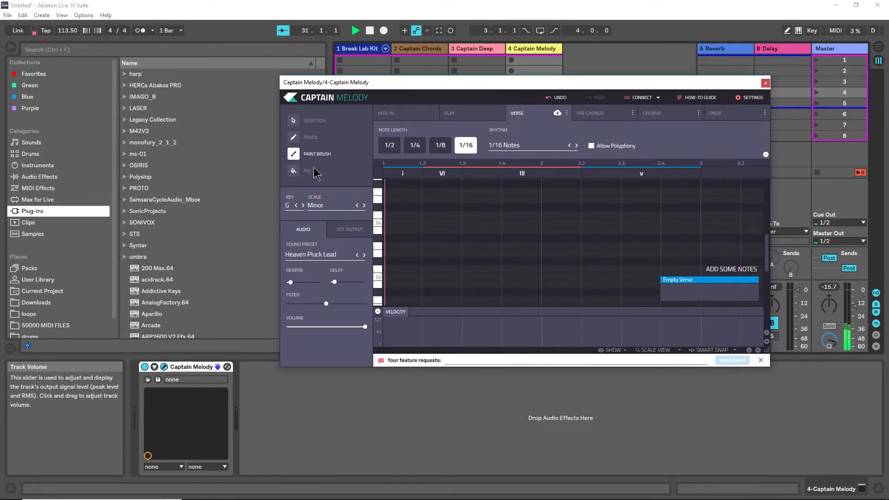
left_click(294, 171)
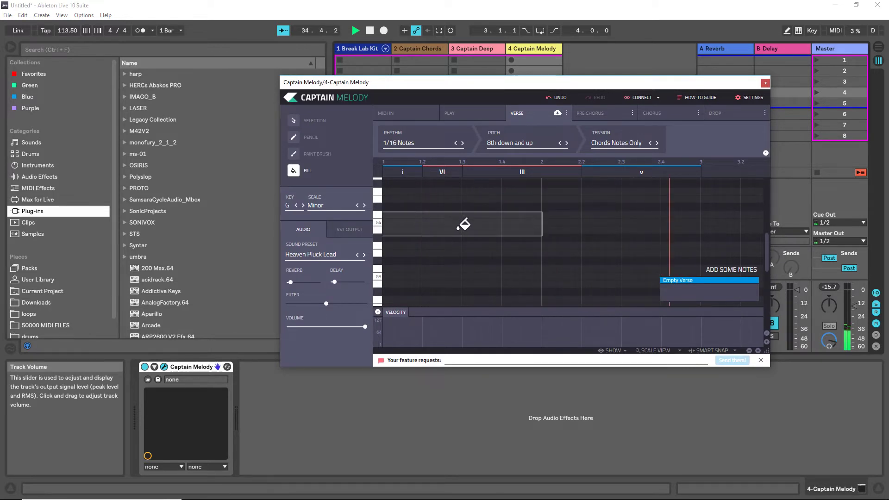
left_click(462, 143)
left_click(567, 143)
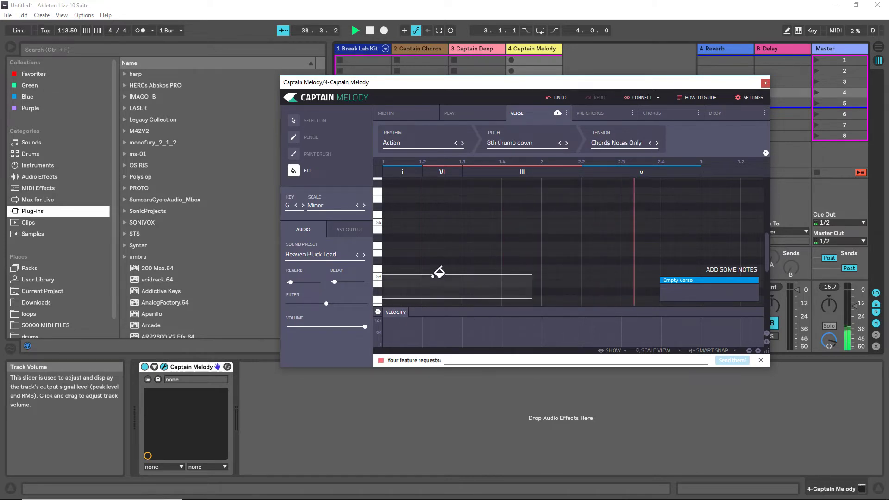
left_click(465, 213)
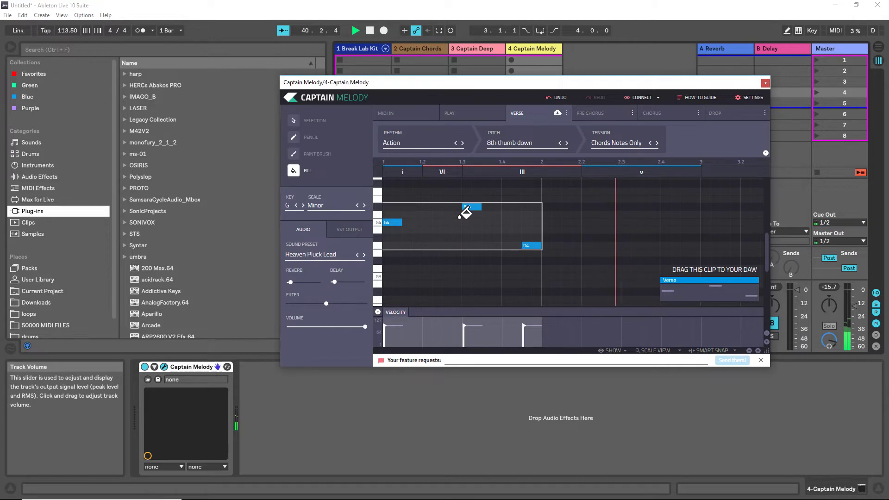
- Change the first bar's pitch pattern to Arp 3, and fill the second bar with the Arp 4 pattern
left_click(567, 144)
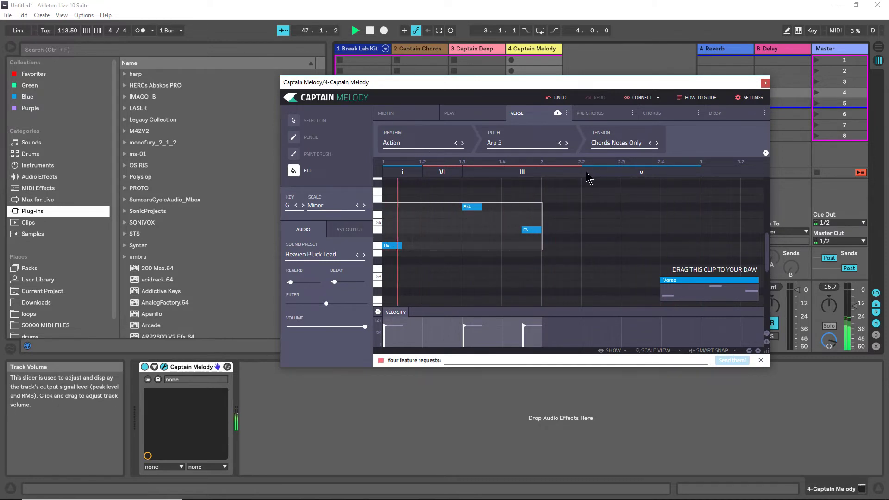
left_click(626, 209)
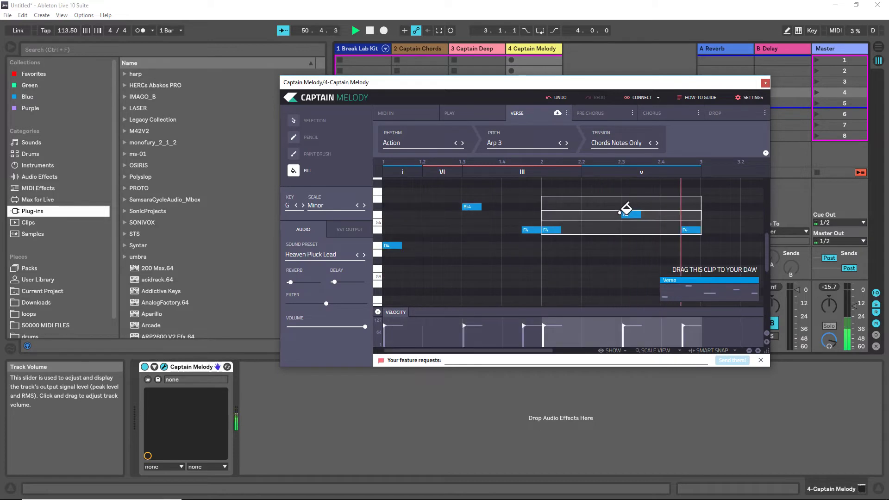
left_click(566, 143)
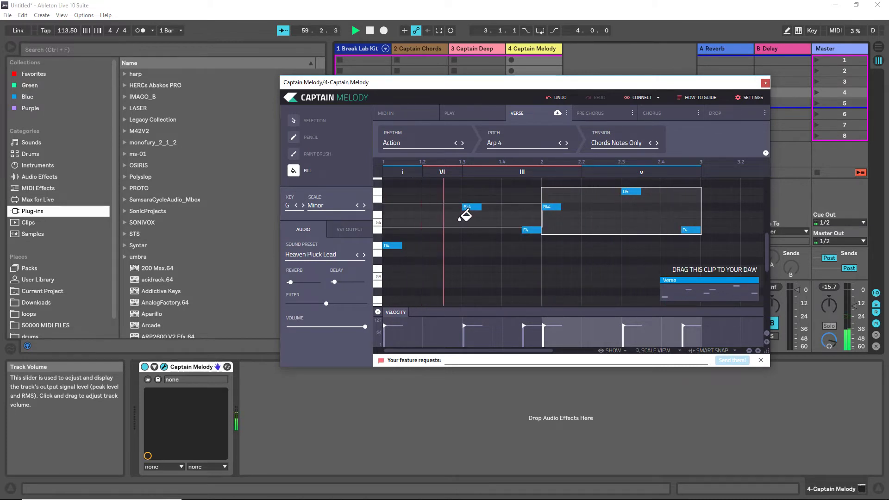
left_click(294, 120)
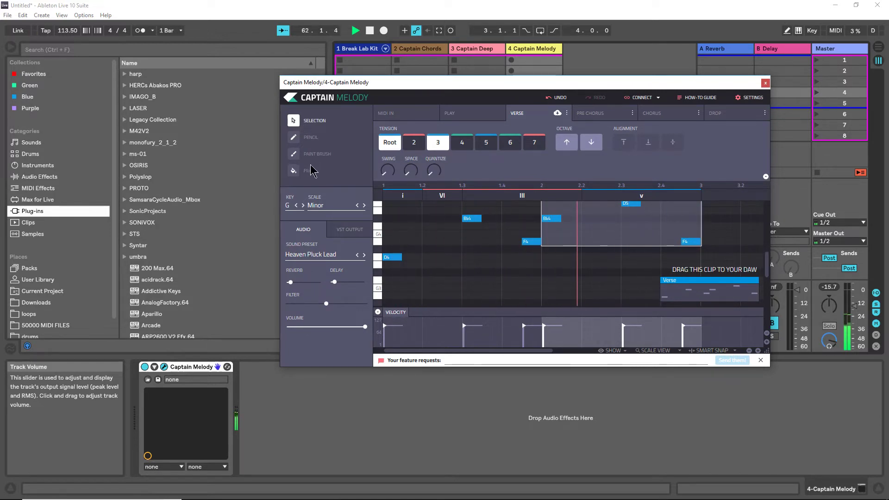
- Cycle the verse melody's first-bar notes through the tension settings, ending on 7, and lengthen them with Smart Legato spacing
left_click(294, 171)
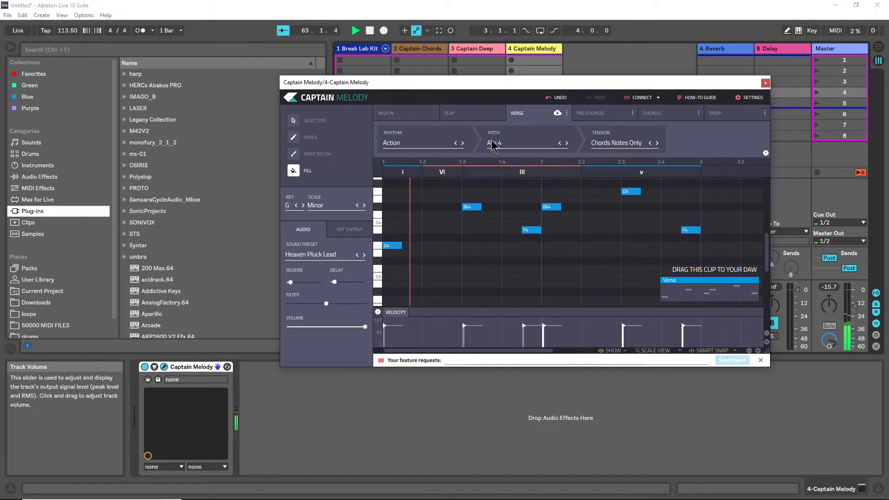
left_click(314, 126)
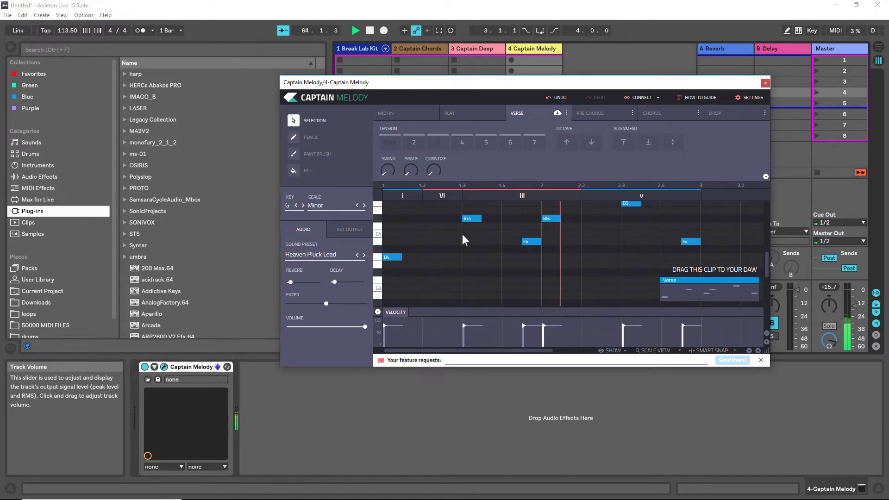
left_click_drag(539, 288, 373, 206)
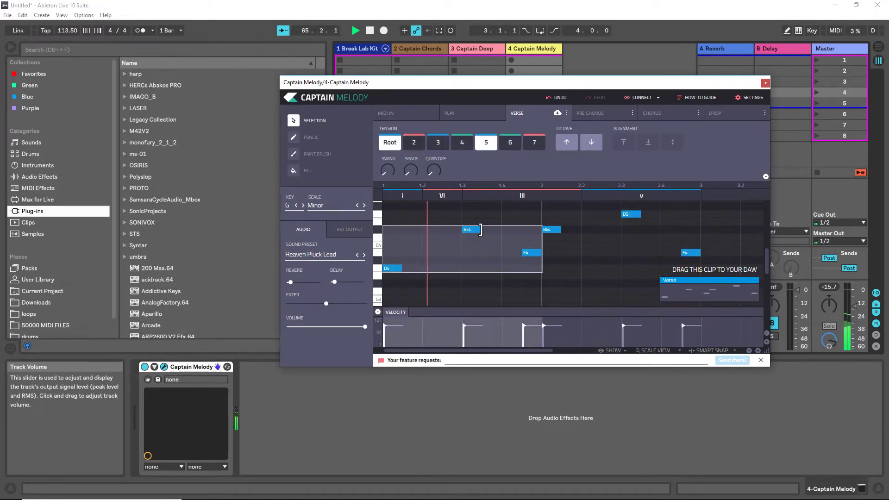
left_click(443, 150)
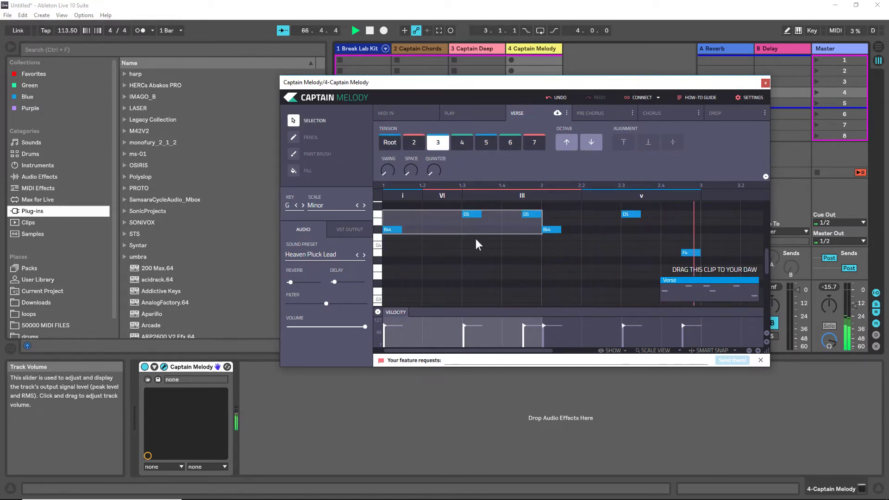
left_click(414, 143)
left_click(462, 143)
left_click(493, 146)
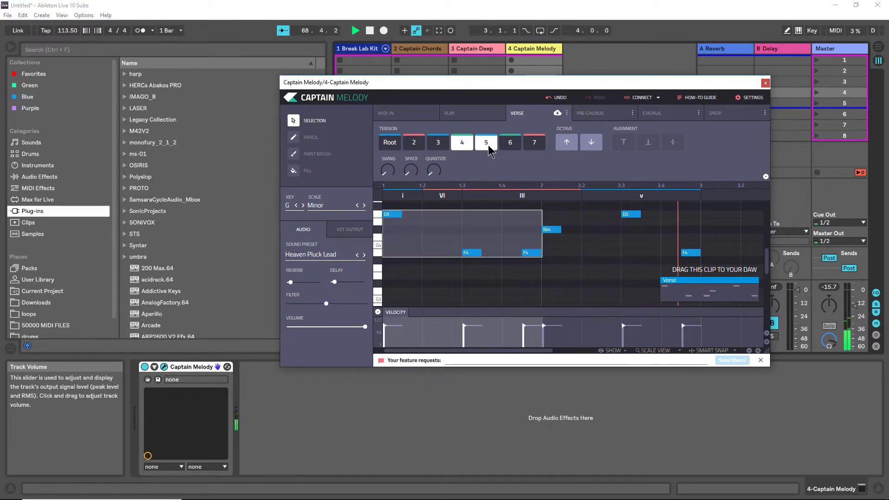
left_click(511, 147)
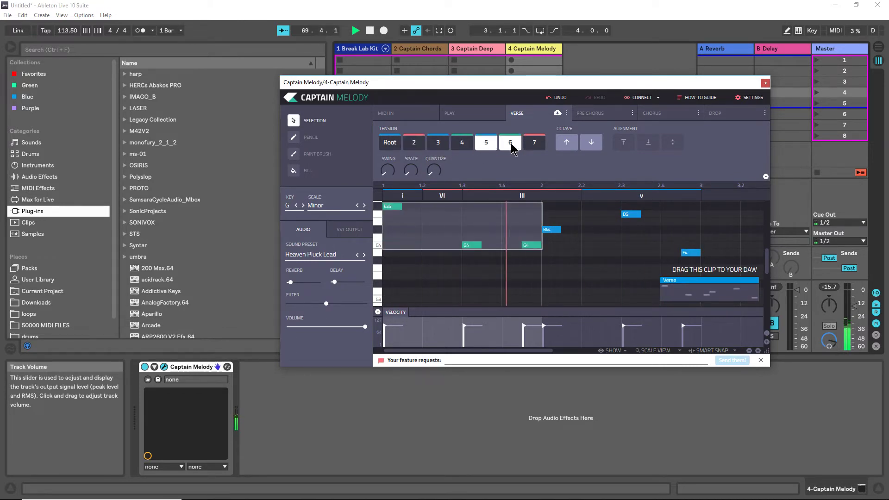
left_click(536, 148)
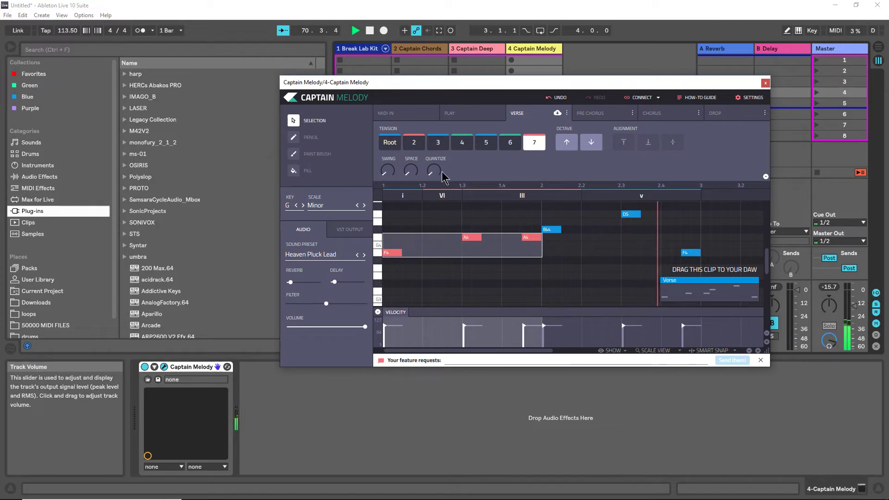
left_click_drag(411, 171, 411, 162)
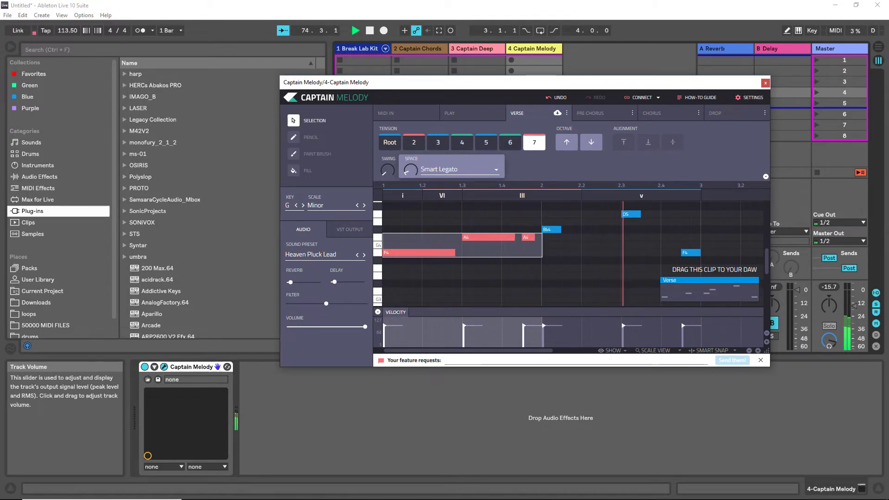
left_click_drag(411, 170, 501, 166)
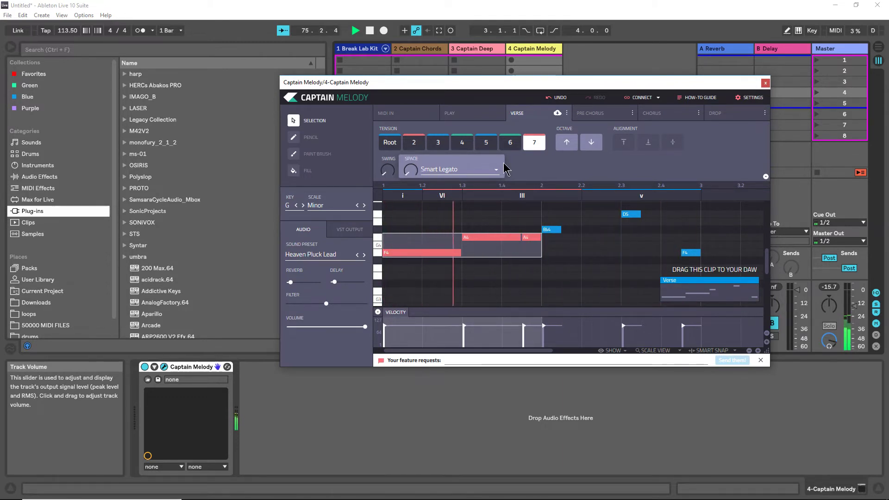
- Fill the verse melody's first bar using the Action rhythm, Arp 7 pitch pattern and Chords Notes Only tension
left_click(293, 170)
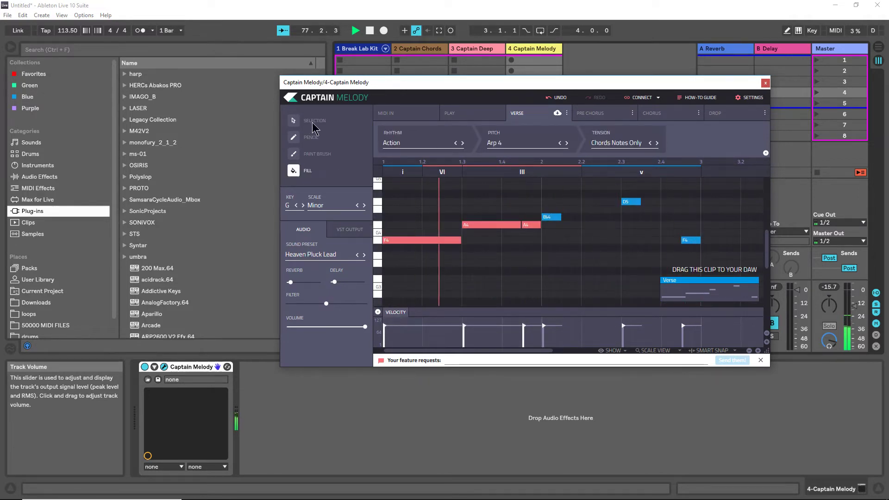
left_click(567, 143)
left_click(567, 143)
left_click(567, 144)
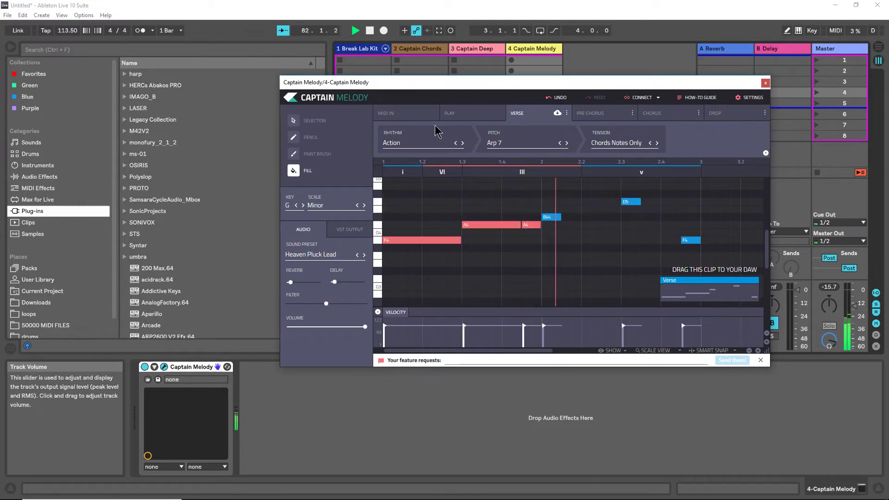
left_click(460, 227)
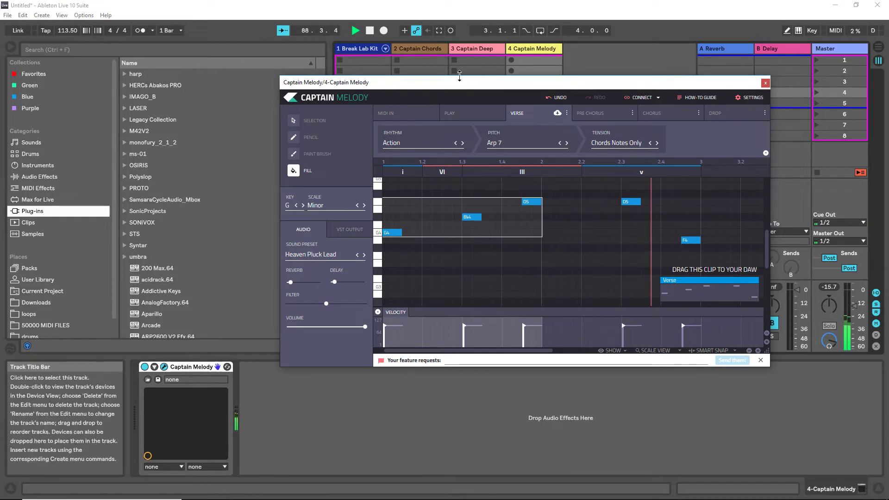
- Stop playback and move the Captain Melody window clear of the session tracks
left_click(452, 74)
key("space")
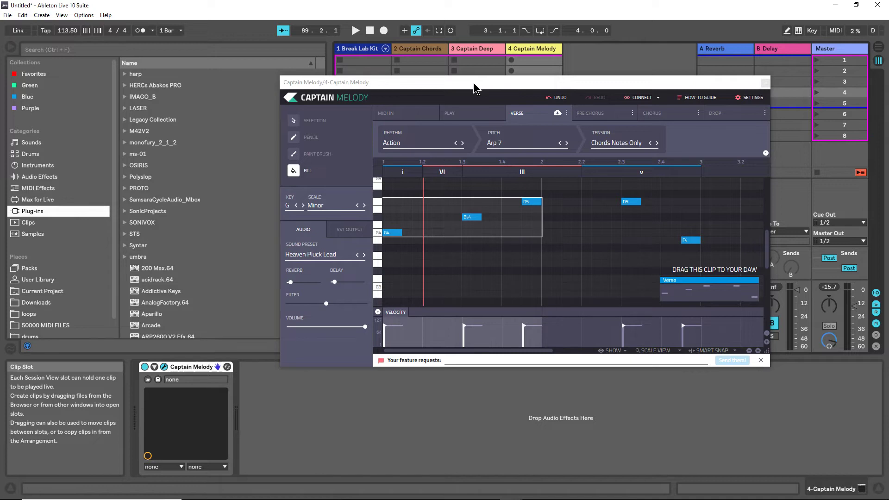
left_click_drag(493, 84, 463, 151)
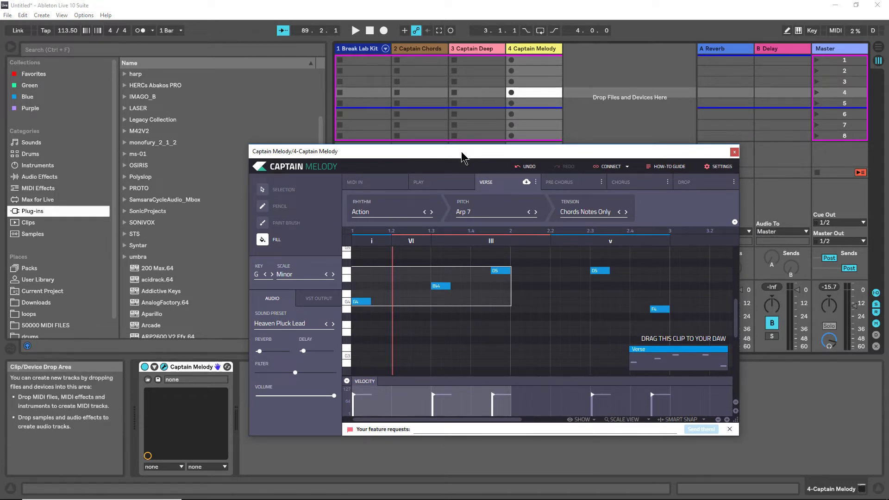
left_click_drag(462, 153, 512, 115)
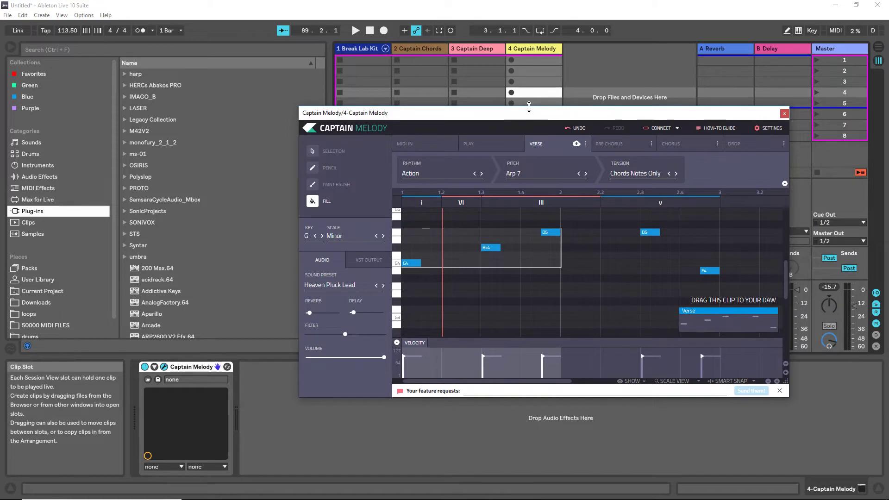
left_click_drag(529, 107, 499, 174)
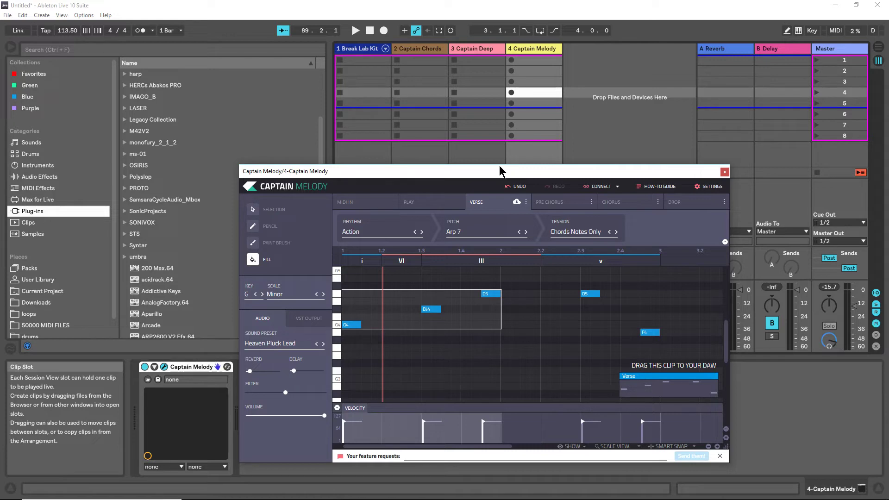
- Delete the Captain Chords, Captain Melody and Captain Deep tracks
right_click(425, 55)
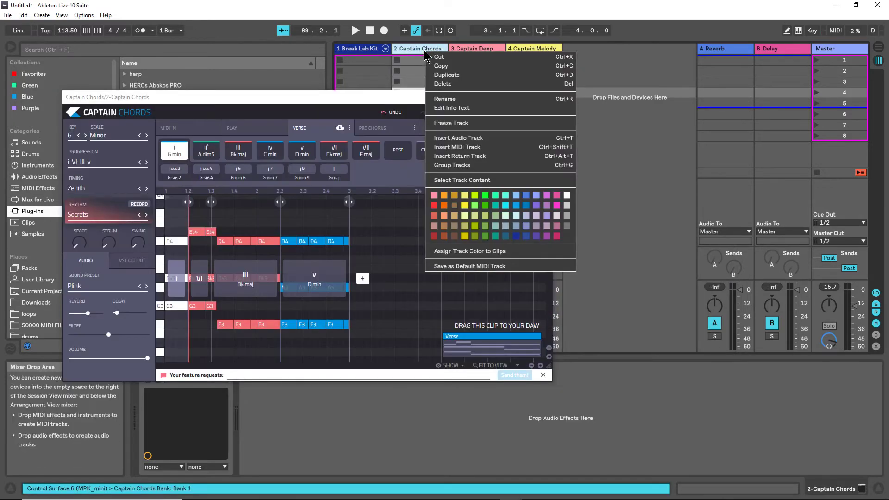
left_click(438, 84)
right_click(451, 51)
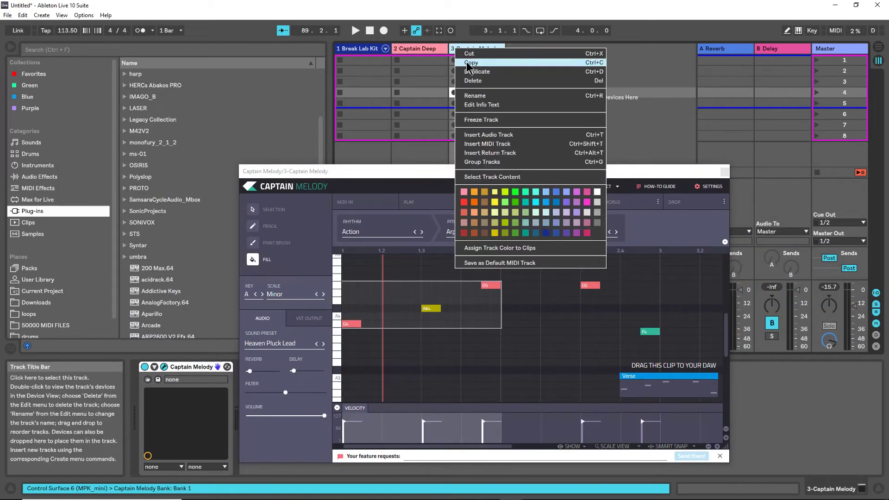
left_click(477, 80)
right_click(402, 52)
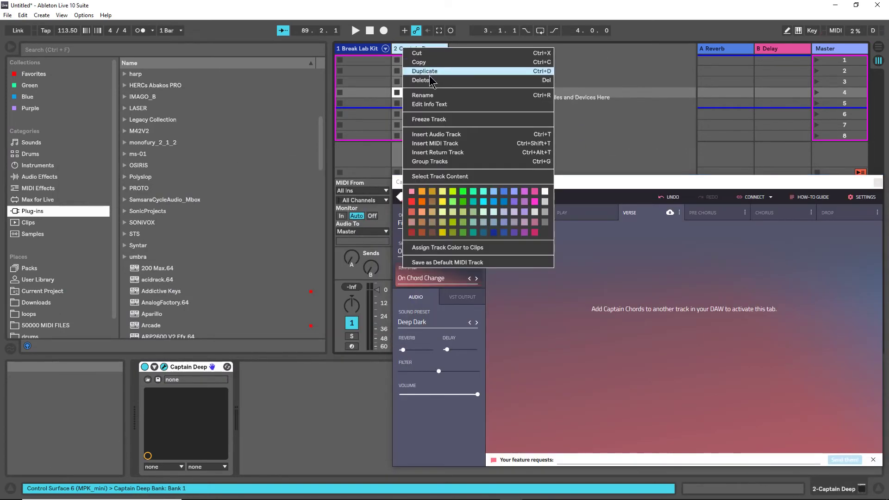
left_click(422, 81)
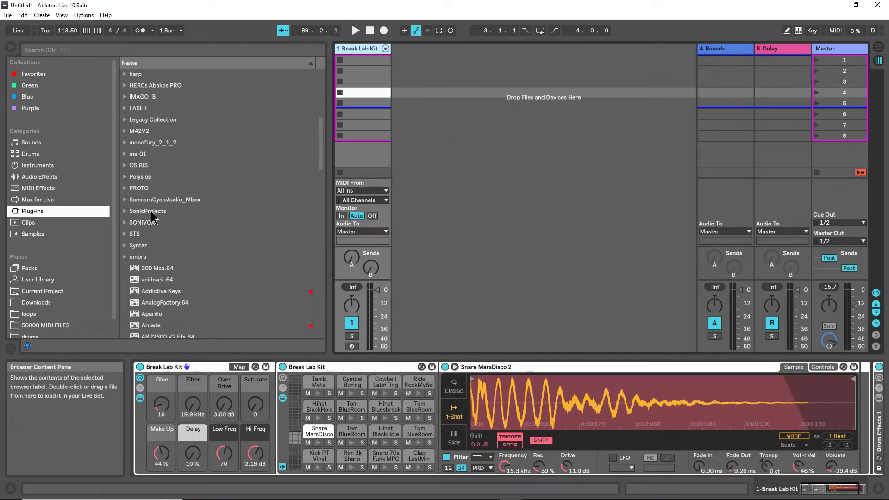
- Find the Addictive Keys plug-in in the browser and load it on a new MIDI track beside Break Lab Kit
scroll(167, 194, "up", 1)
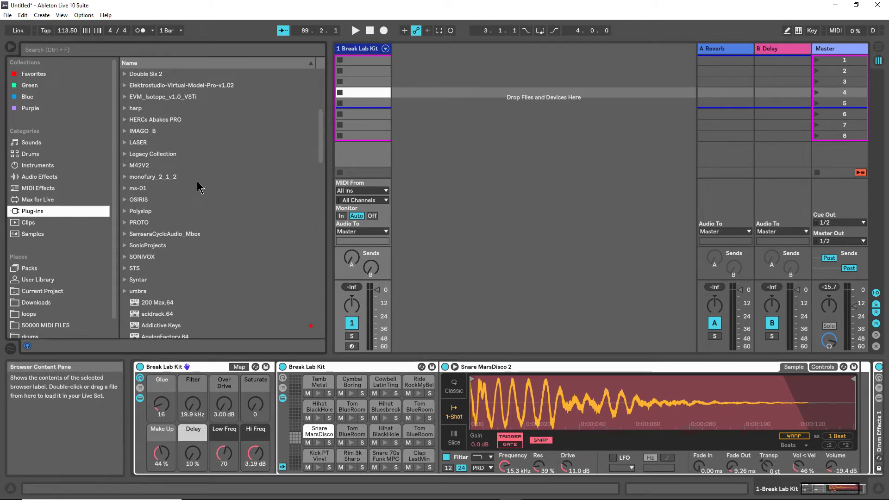
scroll(208, 171, "up", 1)
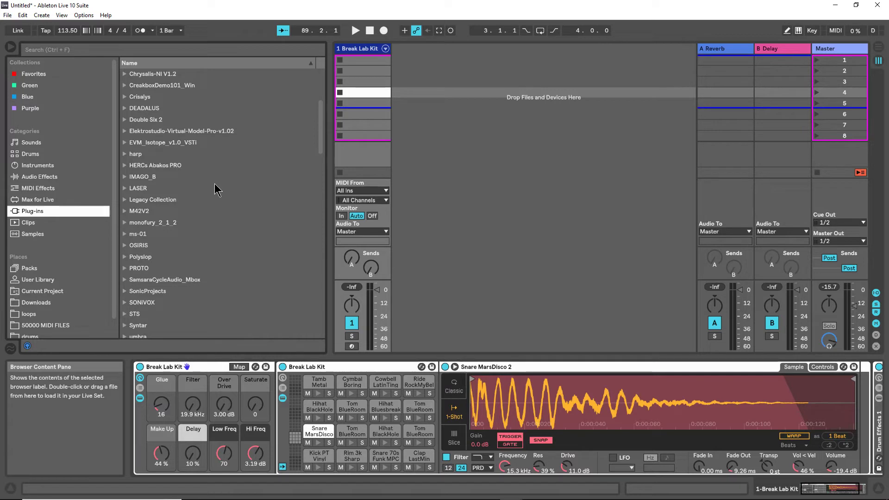
scroll(213, 190, "up", 2)
scroll(207, 185, "up", 3)
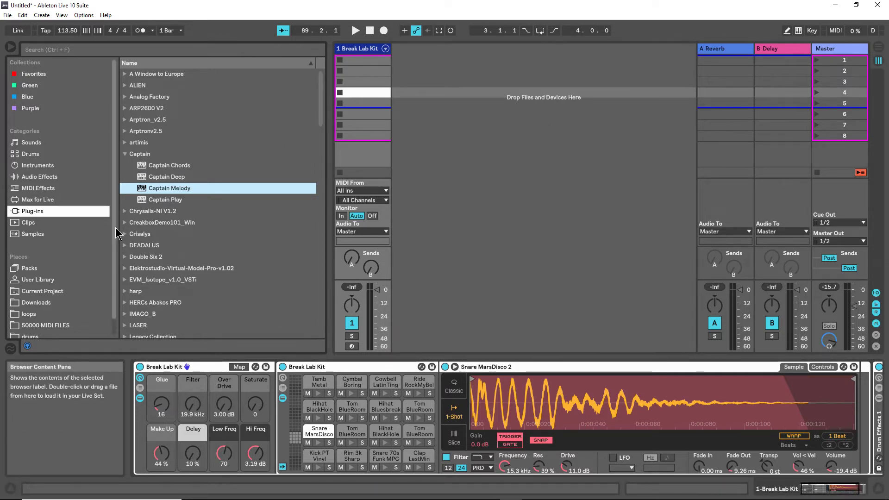
scroll(145, 237, "down", 5)
scroll(145, 237, "down", 3)
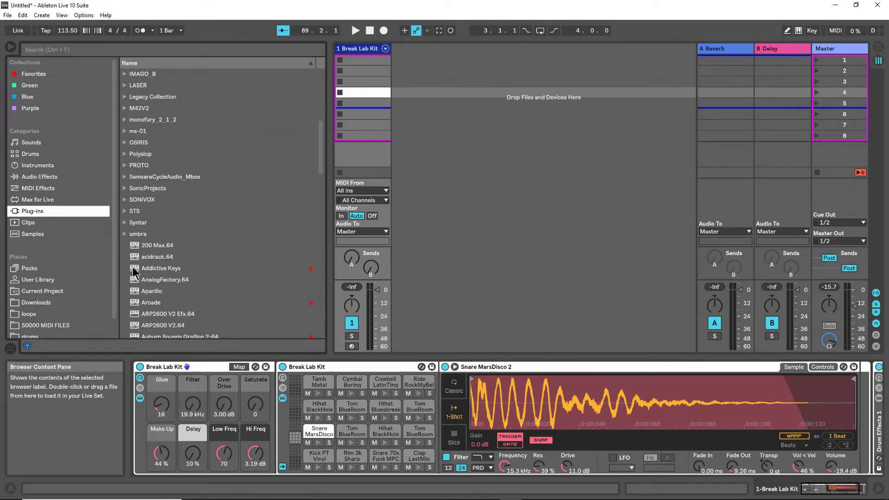
left_click_drag(134, 273, 462, 136)
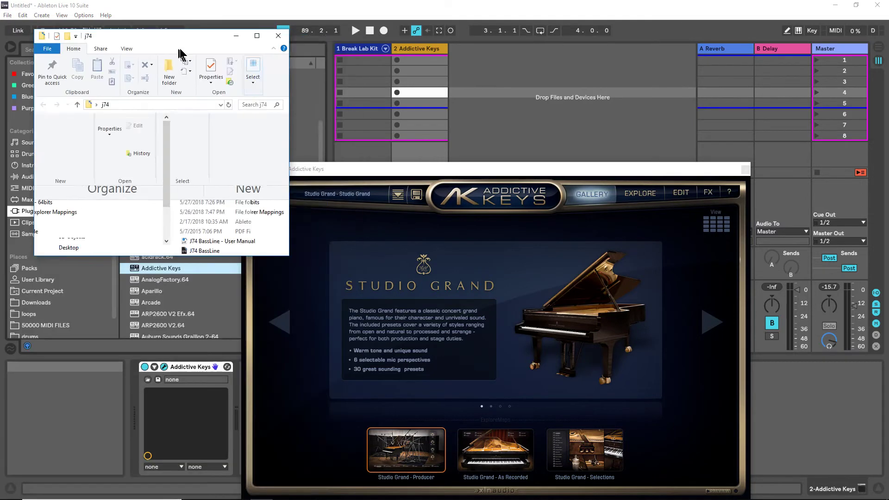
- Add the J74 Progressive device from the j74 folder to the Addictive Keys track and move the instrument window aside
left_click_drag(179, 54, 205, 88)
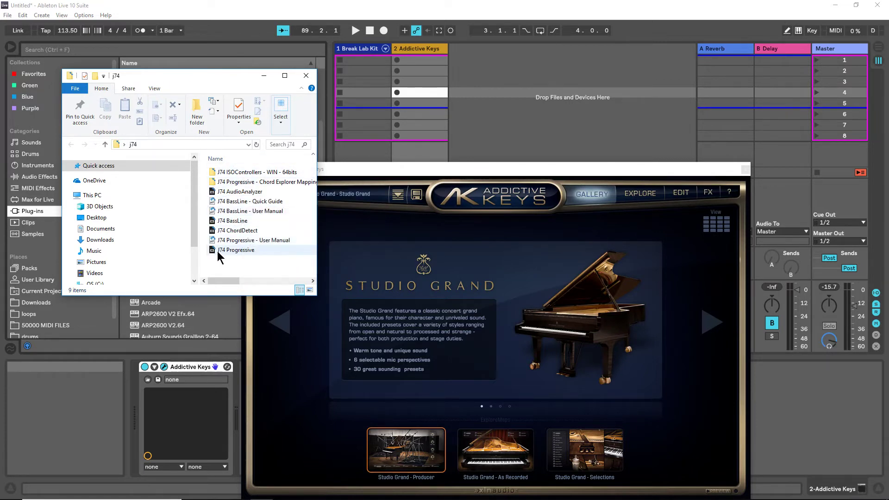
left_click_drag(219, 251, 408, 172)
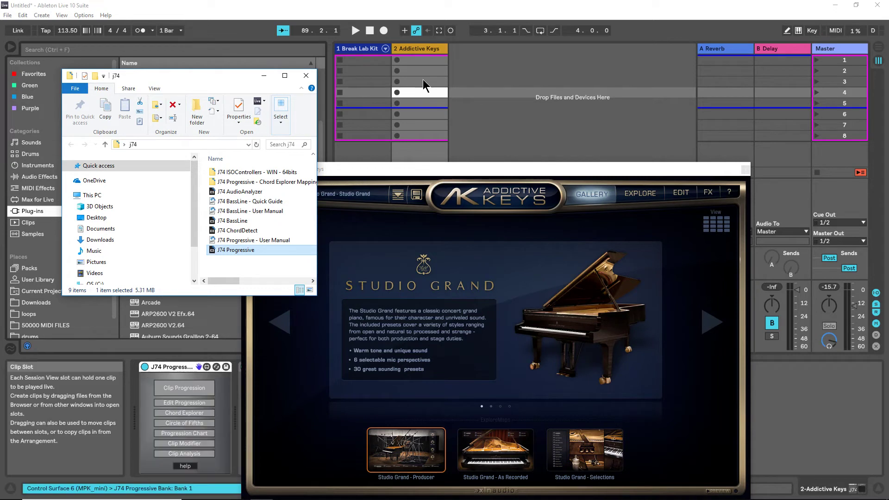
left_click_drag(415, 163, 617, 147)
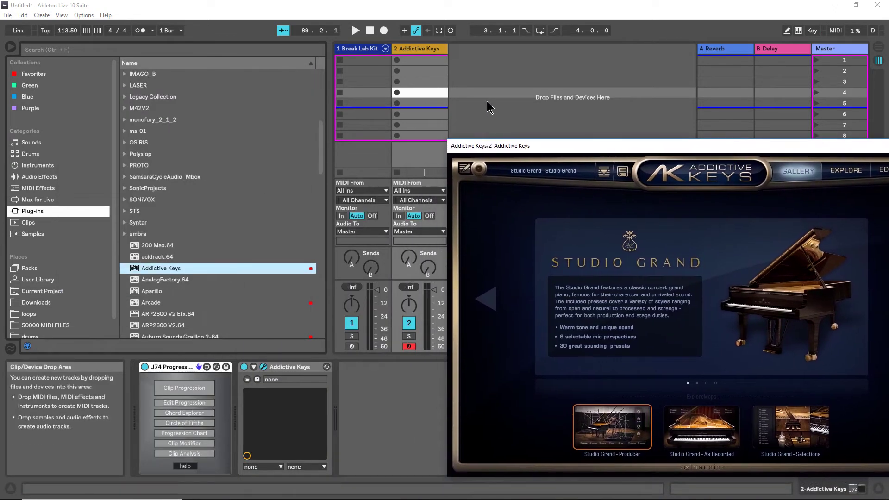
- Select the first clip slot of the Addictive Keys track and close the Addictive Keys window
left_click(415, 60)
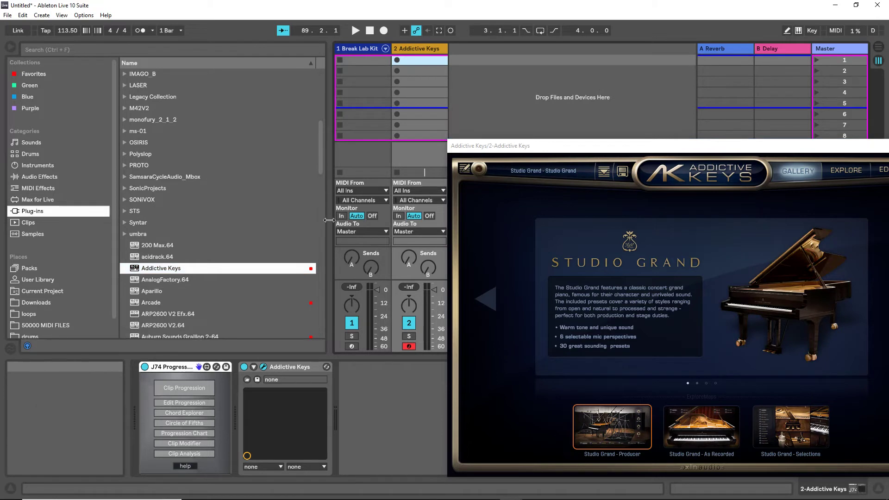
left_click_drag(543, 143, 583, 123)
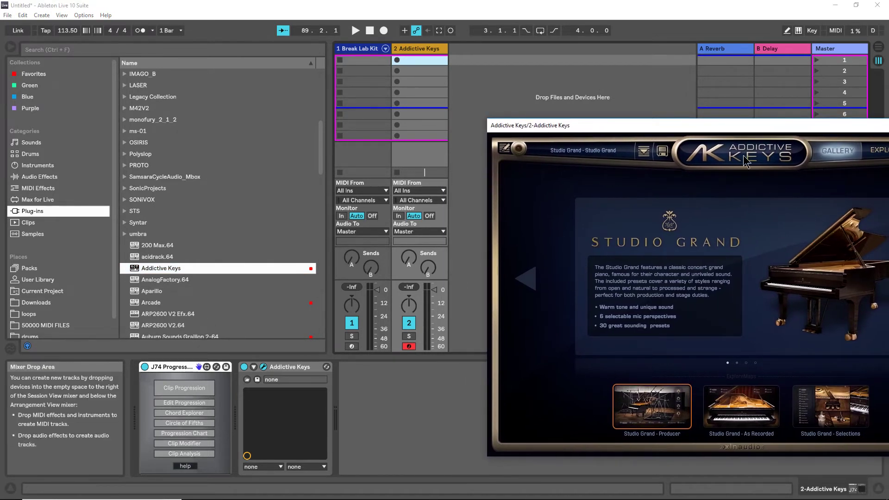
left_click_drag(739, 126, 519, 117)
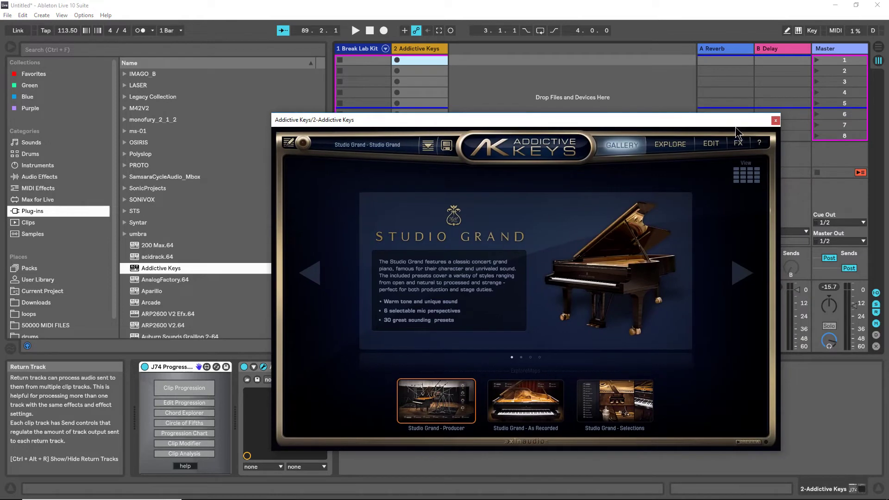
left_click(775, 121)
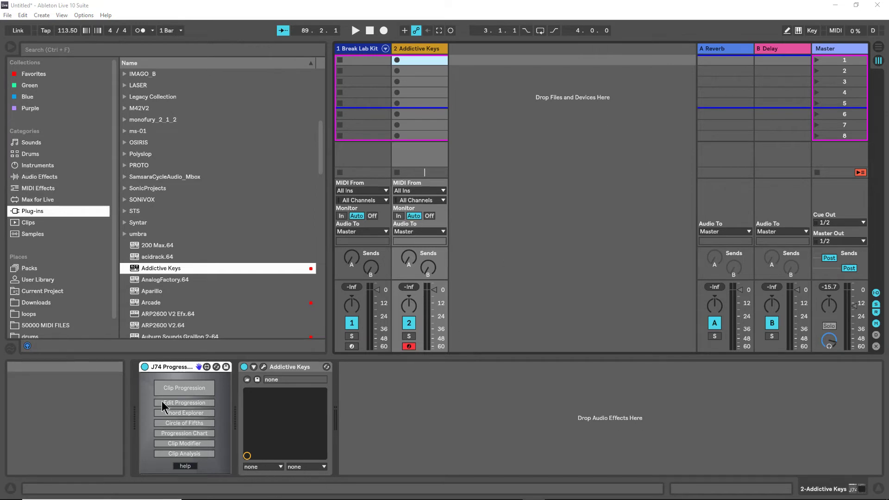
- Open J74 Progressive's Clip Progression, Edit Progression and Chord Explorer windows and arrange them so all three are visible
left_click(184, 388)
left_click_drag(268, 217, 191, 34)
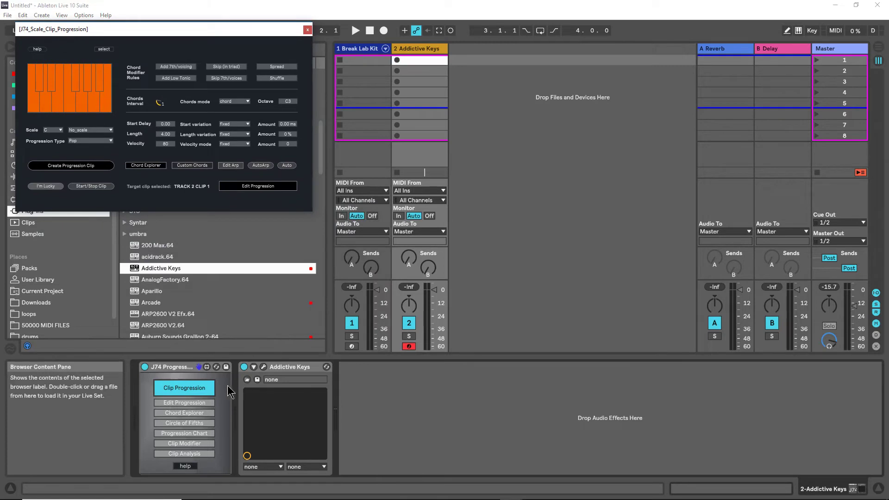
left_click(197, 402)
left_click_drag(499, 215, 410, 28)
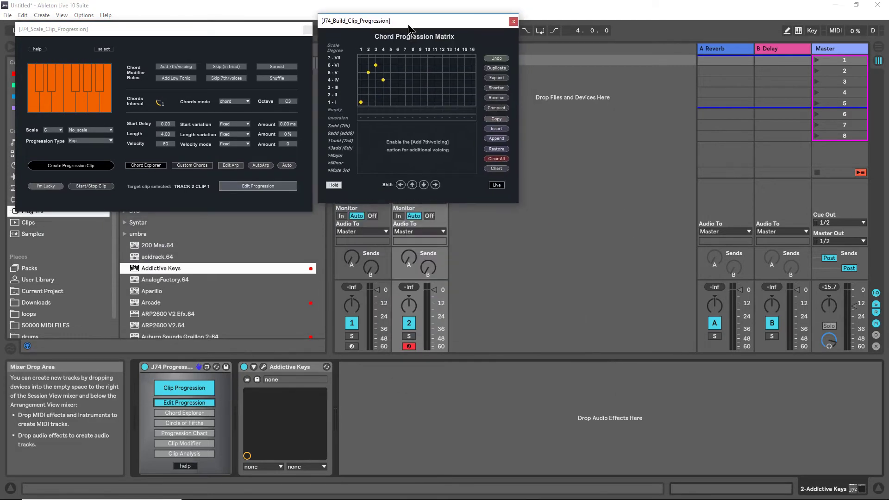
left_click(187, 412)
left_click_drag(329, 51, 286, 220)
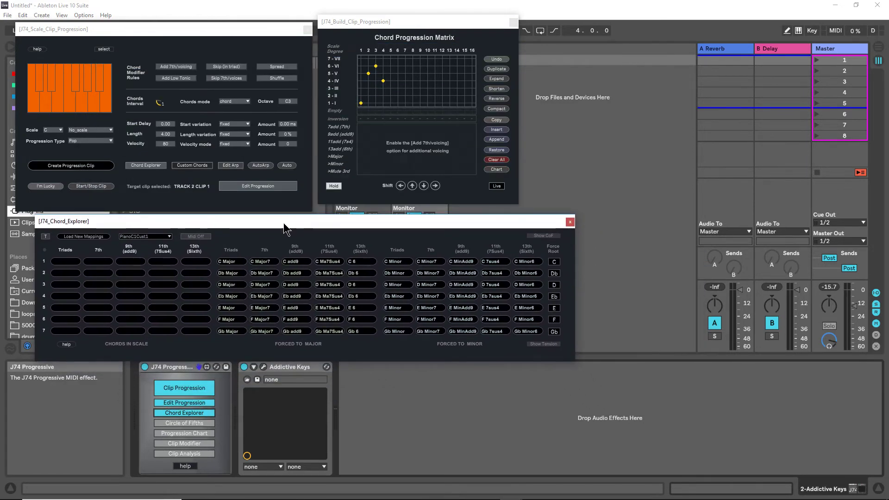
- Audition Db Major7, Db add9, Db MinAdd9 and Eb Minor7 in the Chord Explorer and look through its controller mapping choices
left_click(257, 274)
left_click(287, 274)
left_click(460, 274)
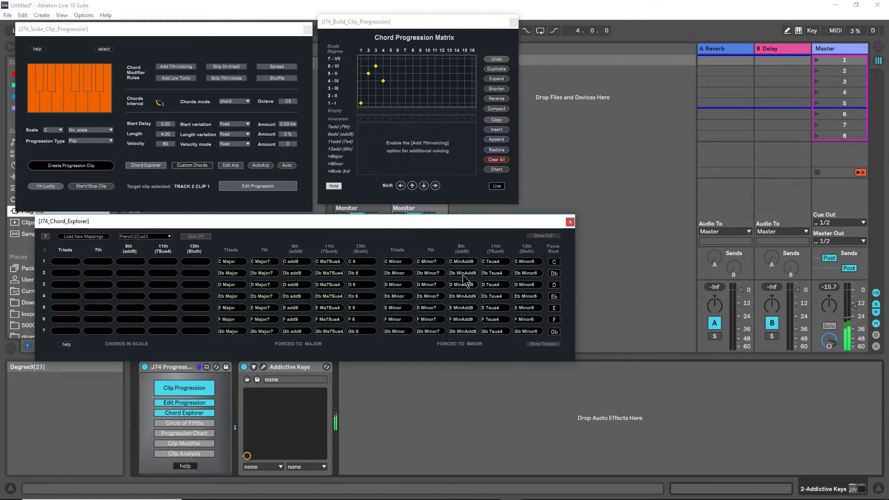
left_click(430, 296)
left_click(158, 237)
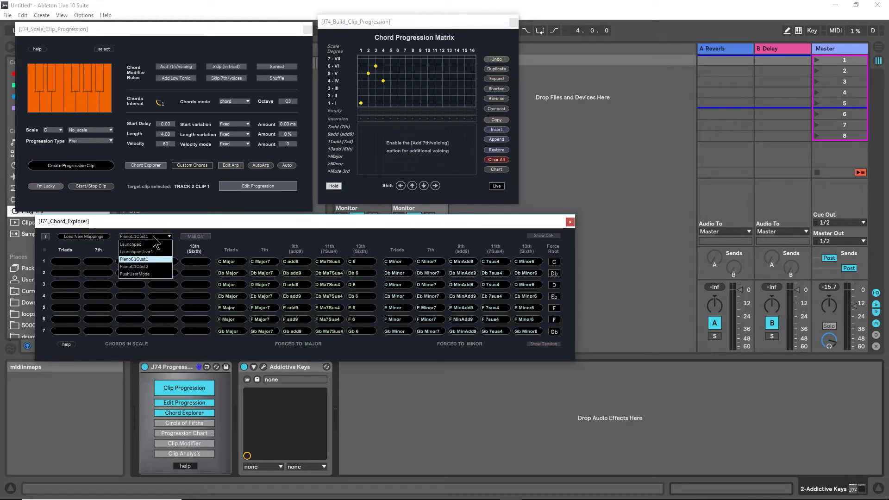
left_click(208, 228)
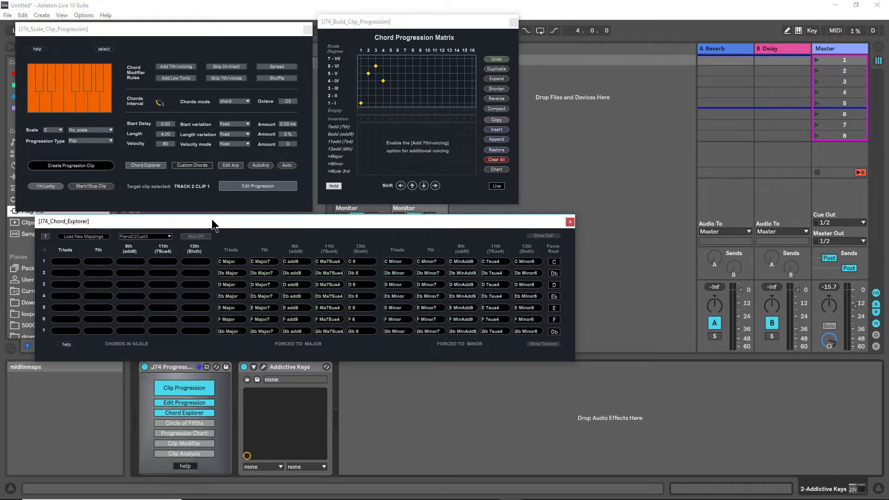
- Open the Circle of Fifths and Progression Chart windows and arrange them beside the Chord Explorer without overlap
left_click_drag(350, 225, 319, 214)
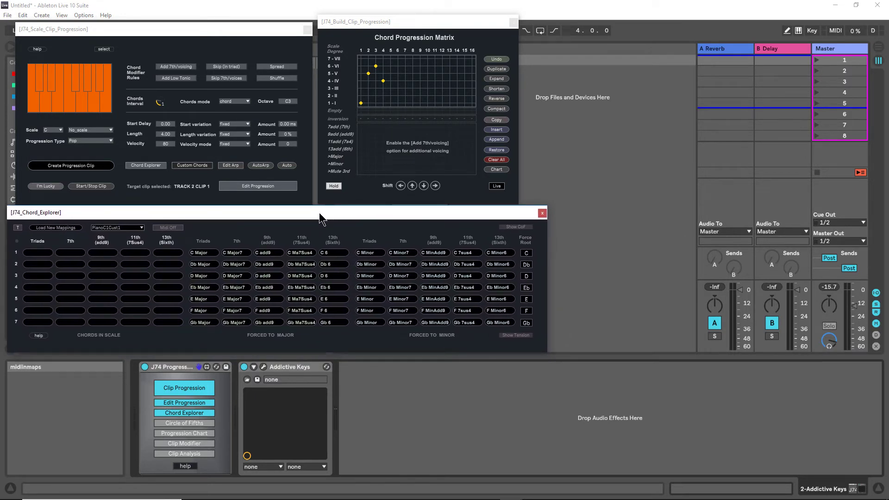
left_click(184, 423)
left_click_drag(725, 47, 609, 25)
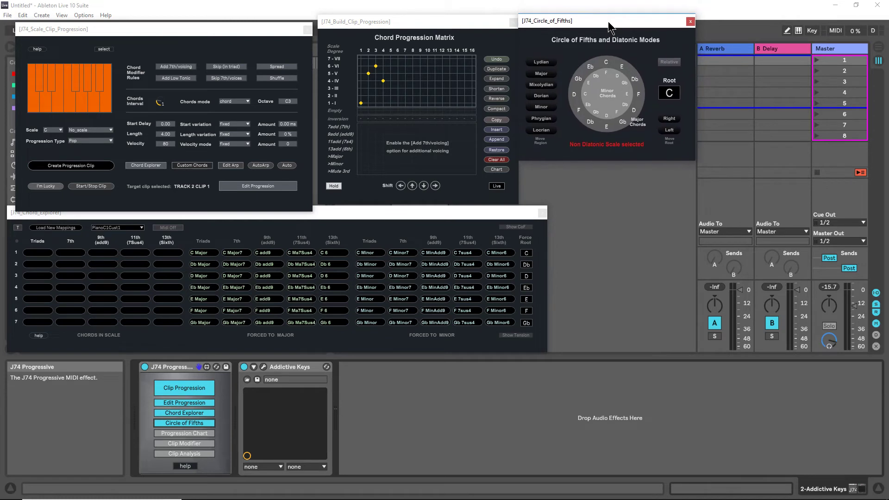
left_click(193, 434)
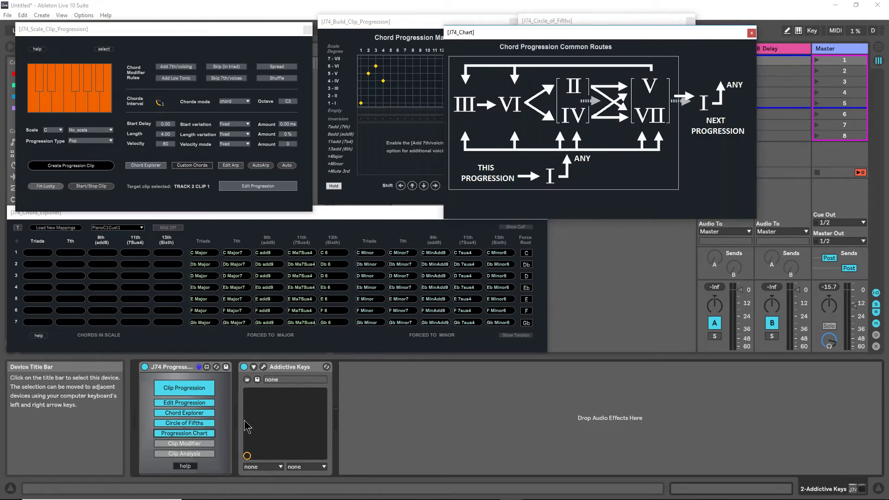
left_click_drag(562, 33, 665, 166)
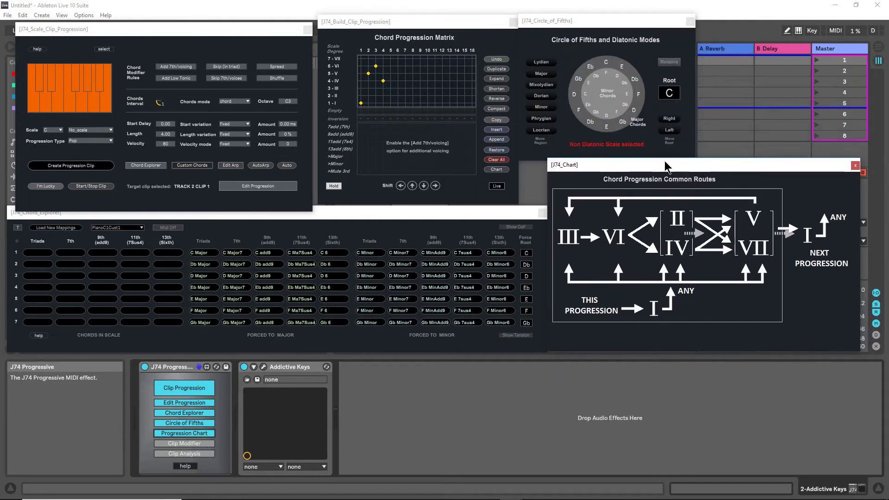
- Open the Clip Modifier and Clip Analysis windows and place them side by side below the other J74 windows
left_click(191, 443)
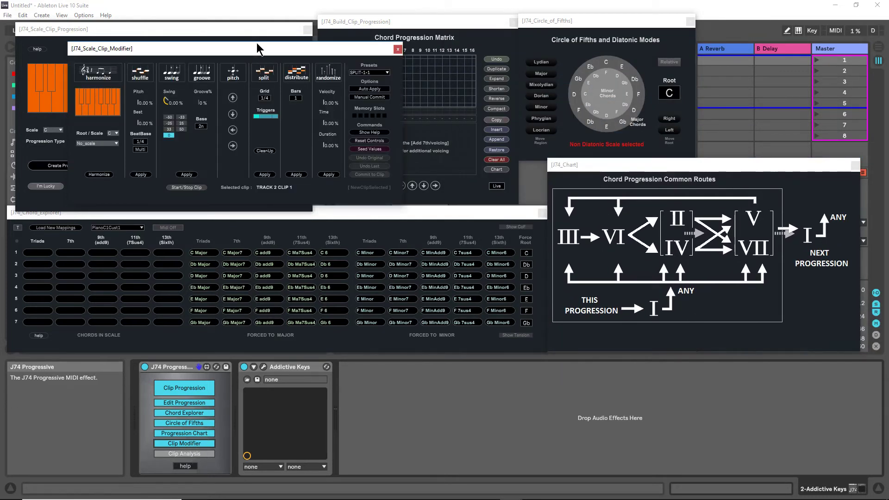
left_click_drag(263, 54, 561, 351)
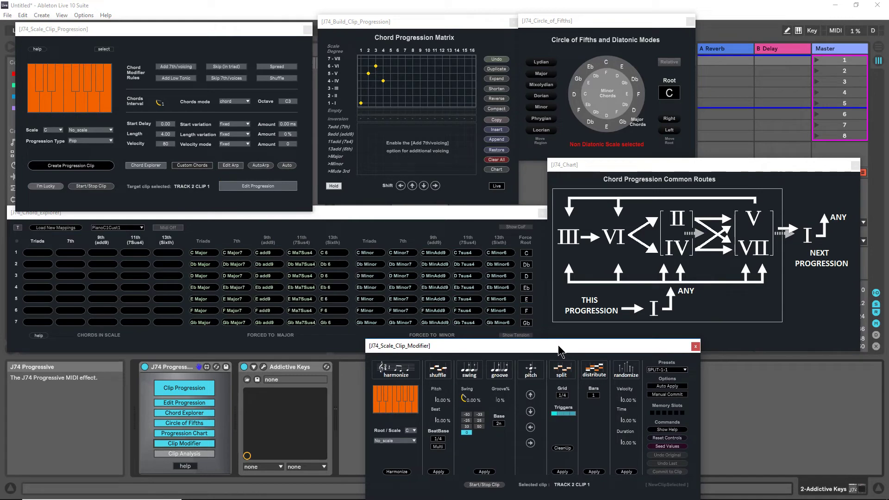
left_click(192, 454)
left_click_drag(145, 32, 745, 354)
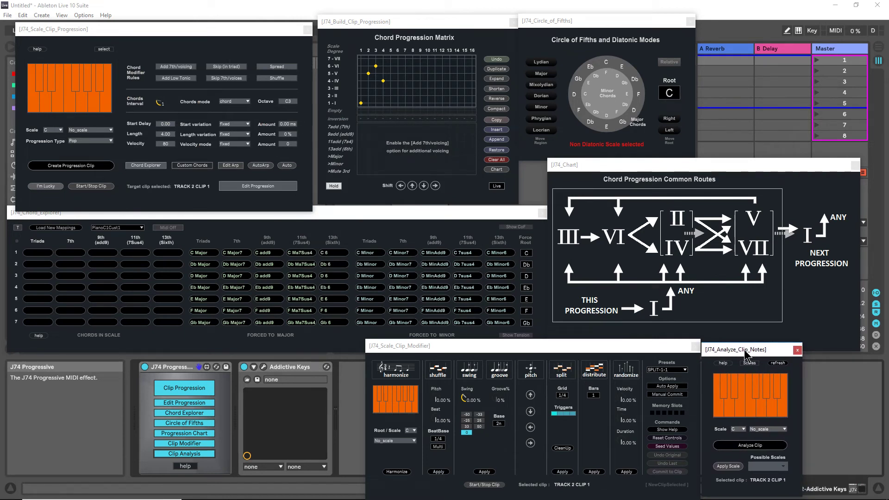
left_click_drag(745, 352, 744, 351)
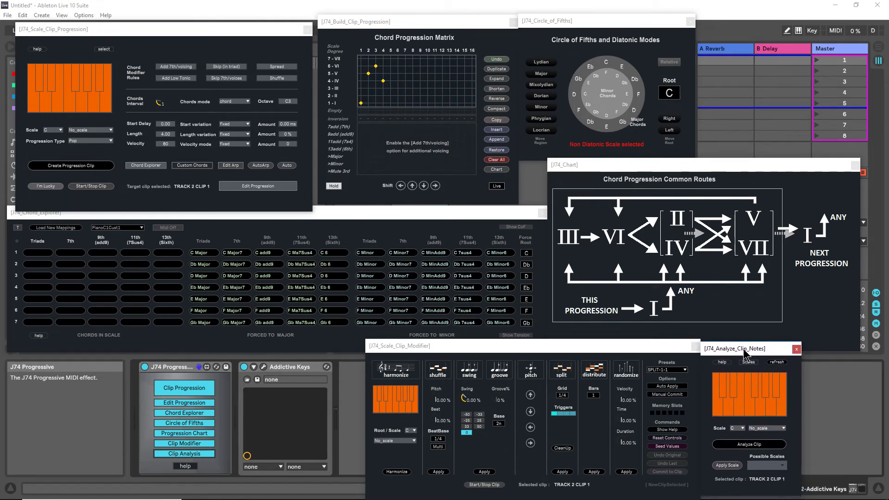
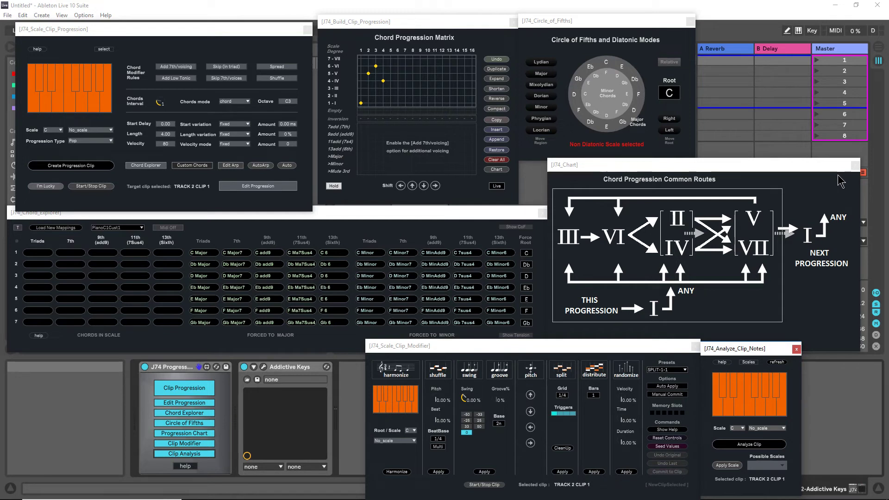
- Set the Clip Progression scale to C Minor
left_click(61, 132)
left_click(59, 131)
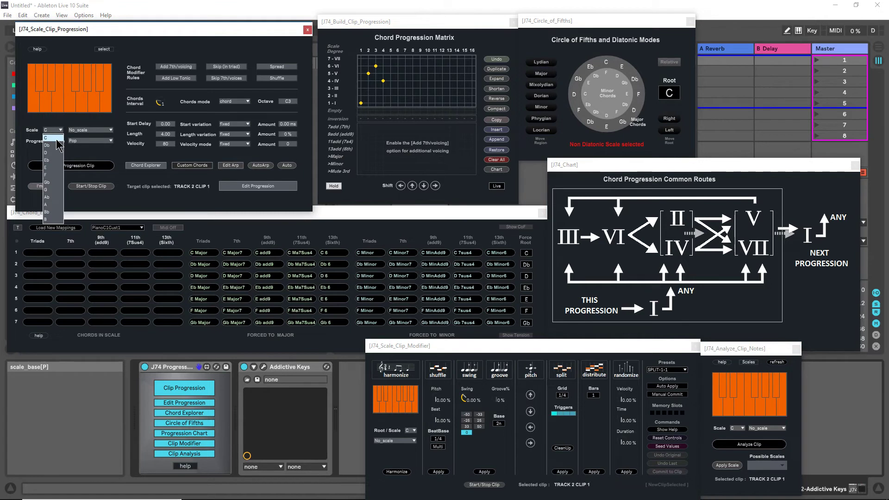
left_click(56, 137)
left_click(92, 132)
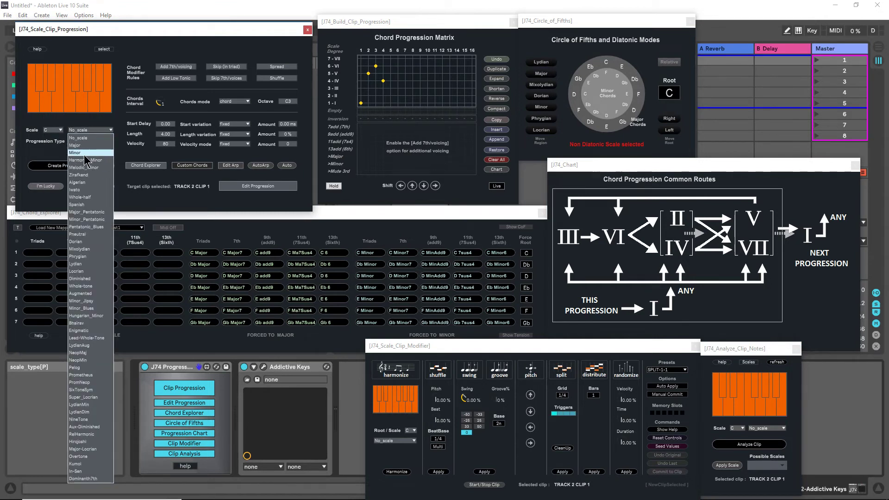
left_click(84, 153)
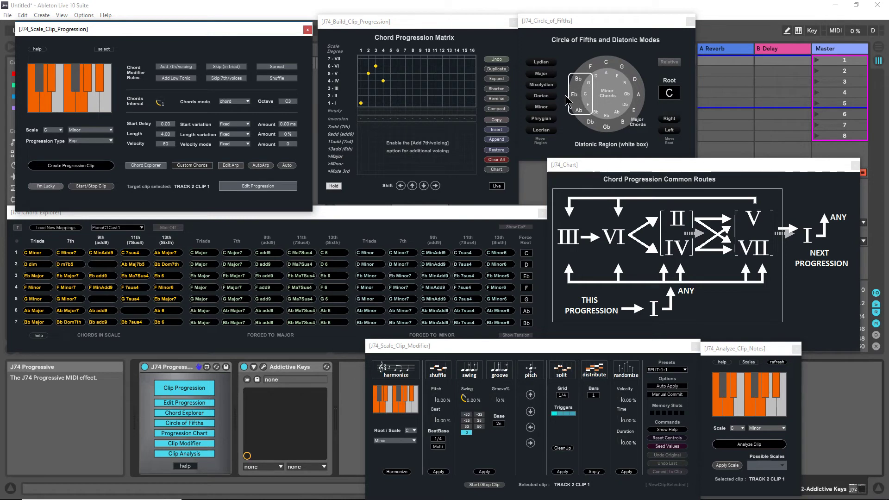
- Close the Circle of Fifths, Progression Chart, Clip Modifier, Chord Explorer and Clip Analysis windows and move the remaining two clear of the clip slots
left_click(608, 75)
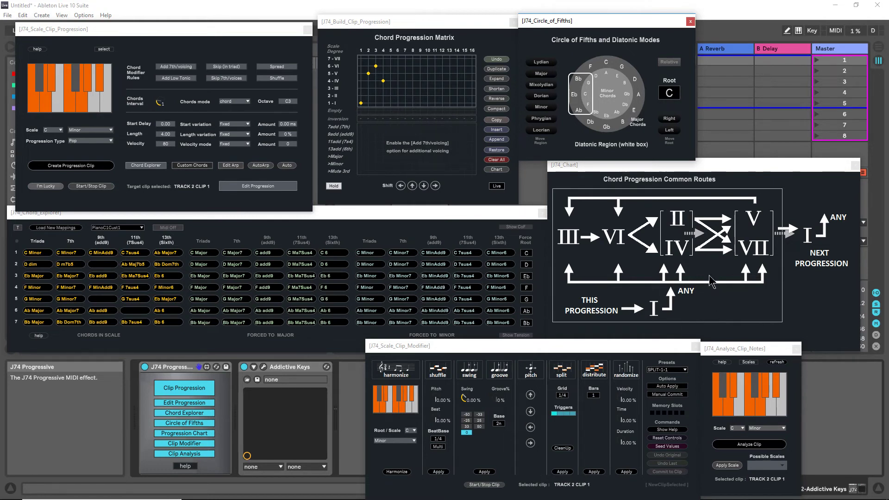
left_click(690, 23)
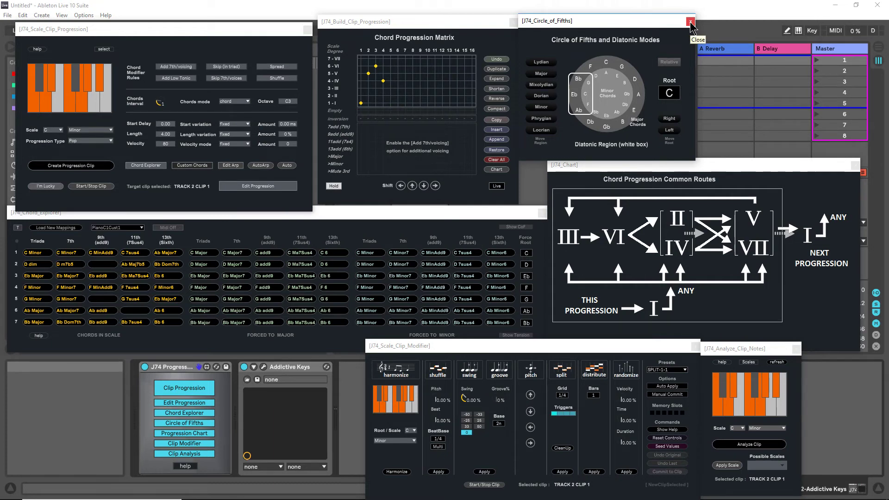
left_click(690, 23)
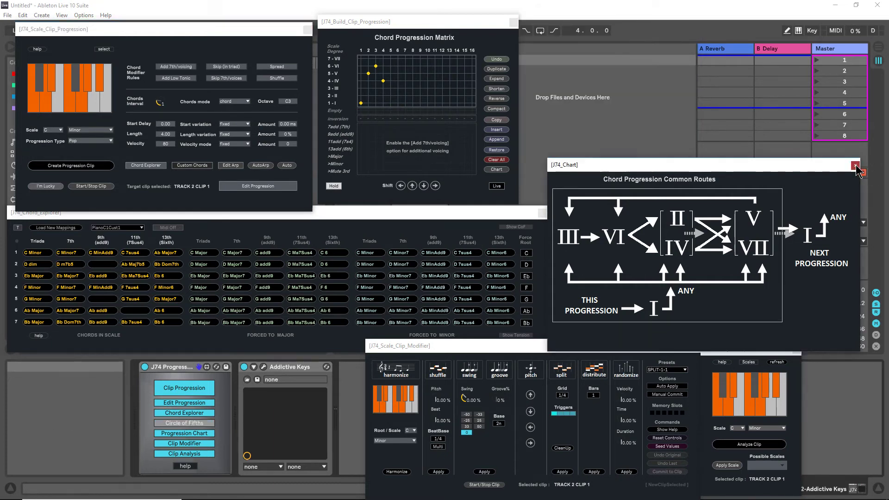
left_click(856, 167)
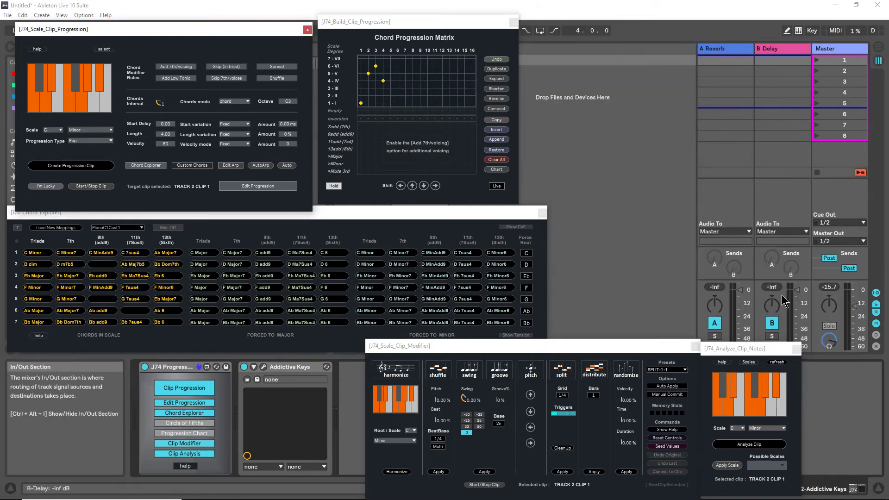
left_click(695, 347)
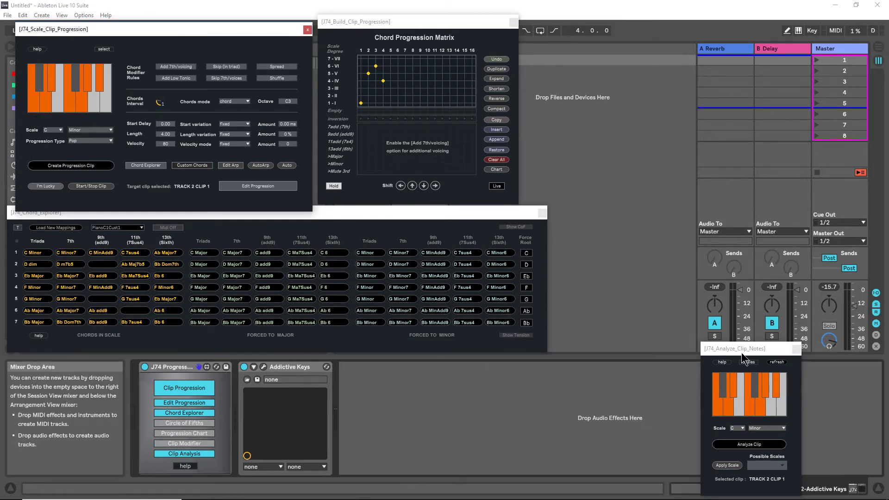
left_click_drag(408, 218, 546, 254)
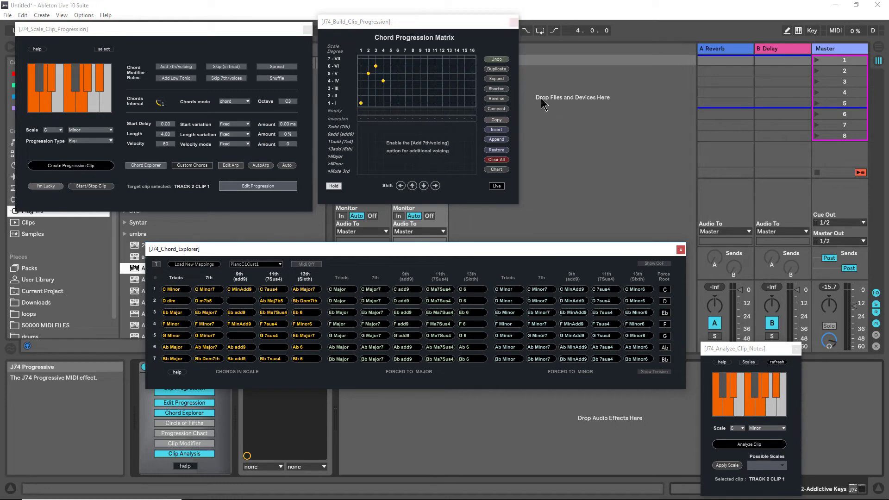
left_click(680, 249)
left_click(797, 349)
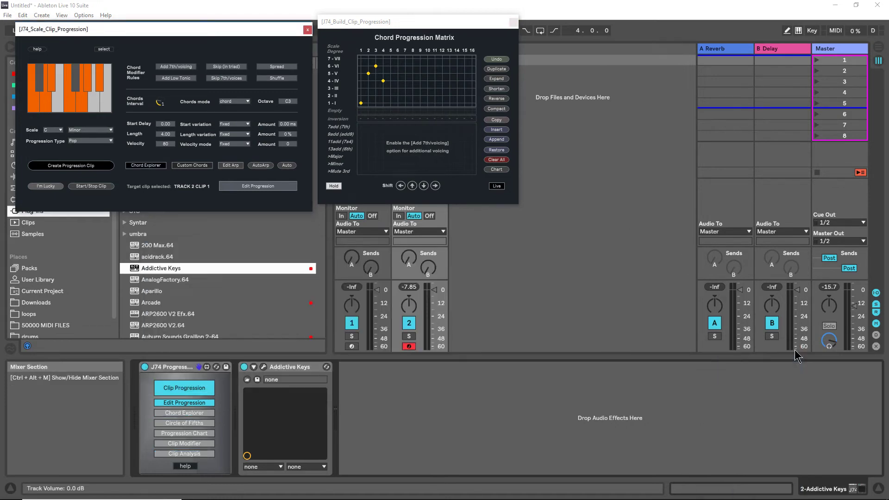
left_click_drag(445, 22, 772, 100)
left_click_drag(213, 28, 621, 113)
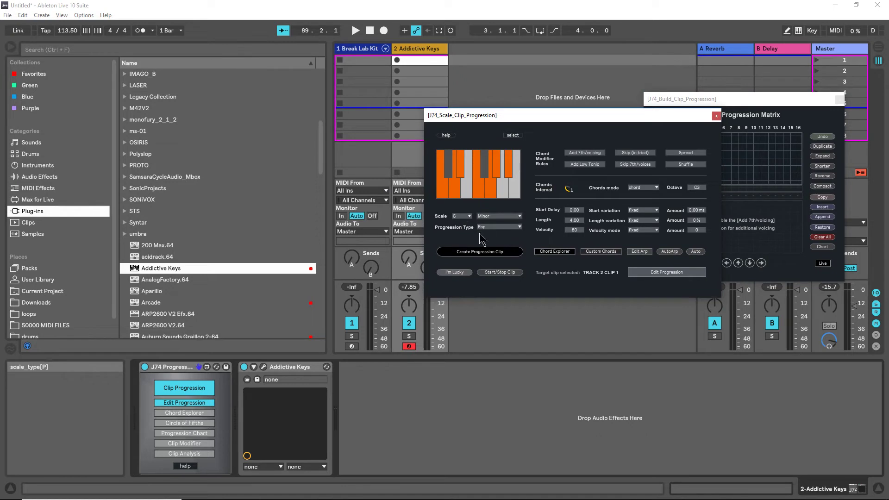
- Create a progression clip of type Pop in the first Addictive Keys slot and launch it
left_click(498, 228)
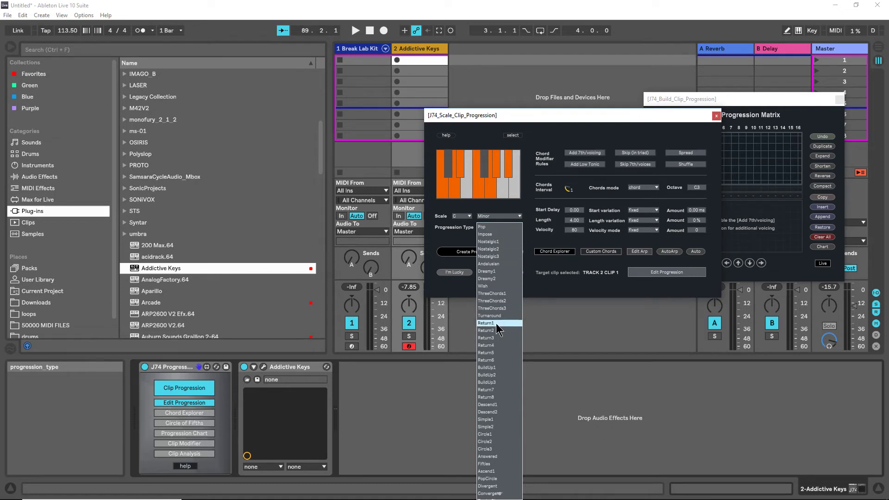
left_click(494, 227)
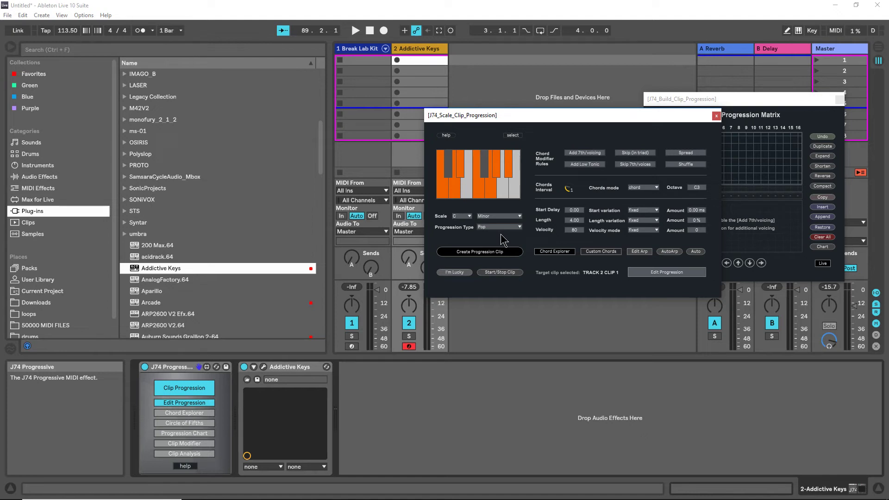
left_click(476, 252)
left_click(422, 60)
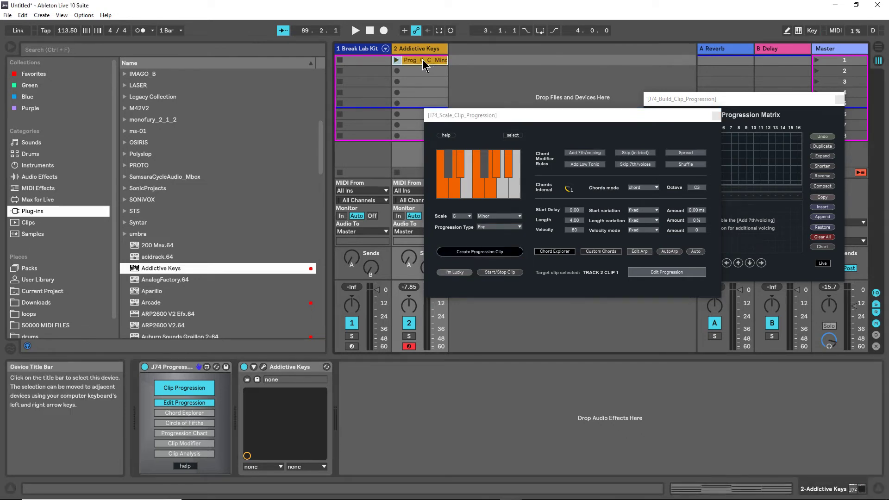
left_click(396, 59)
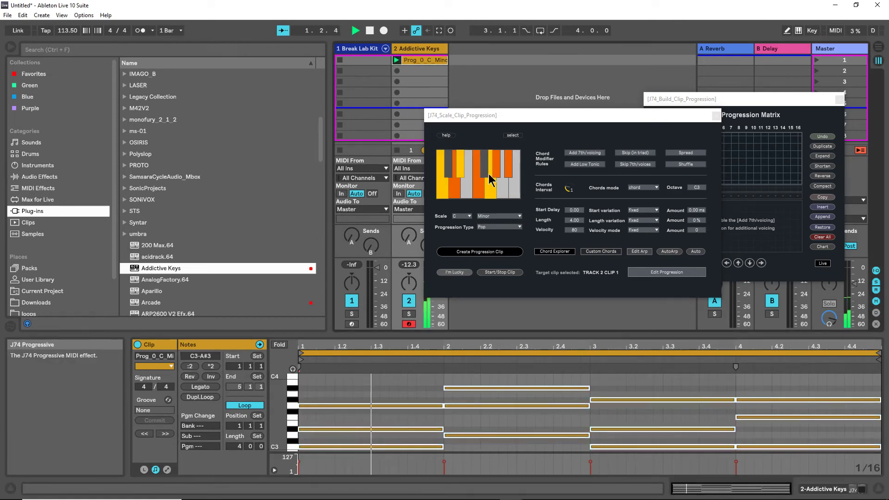
- Enable the Add 7th/voicing chord rule, regenerate the progression clip and launch it
left_click(586, 119)
left_click_drag(587, 119, 560, 101)
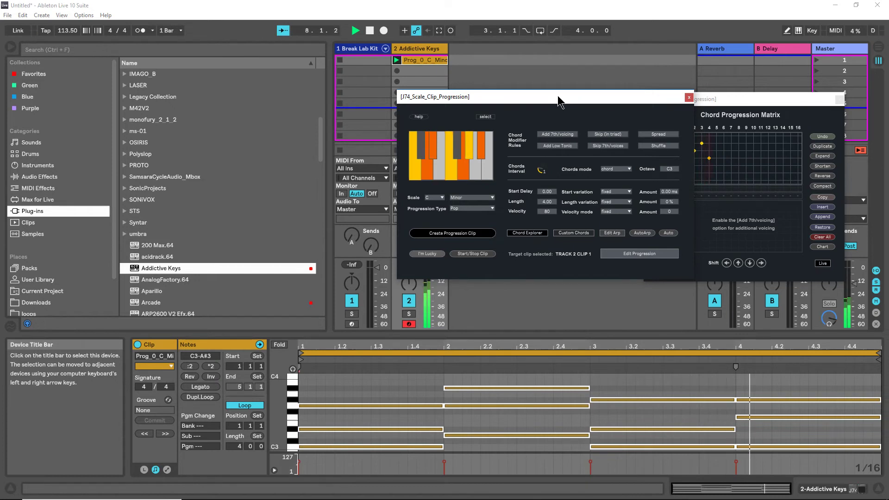
left_click(554, 136)
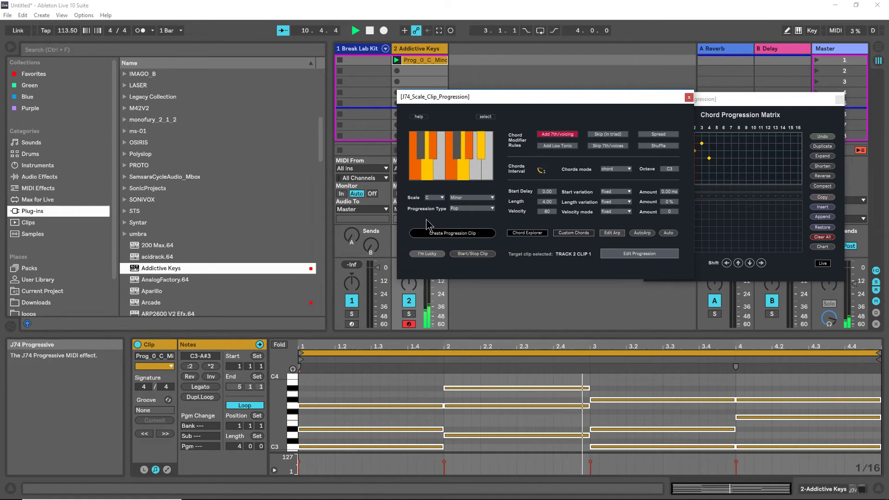
left_click(449, 236)
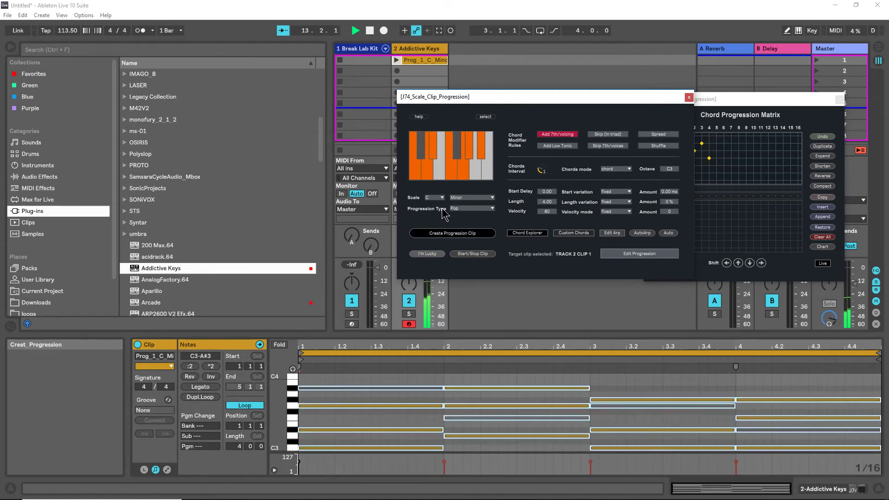
left_click(397, 60)
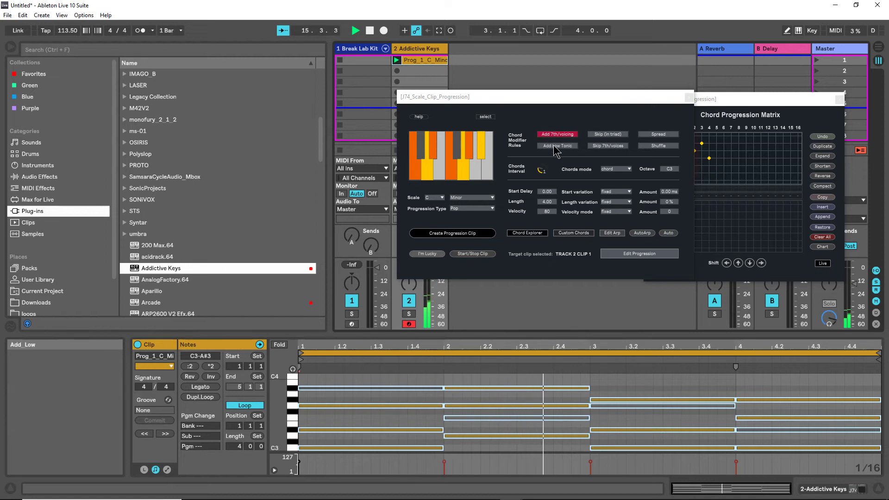
- Enable the Add Low Tonic chord rule, recreate the progression clip and play it
left_click(448, 98)
left_click(562, 146)
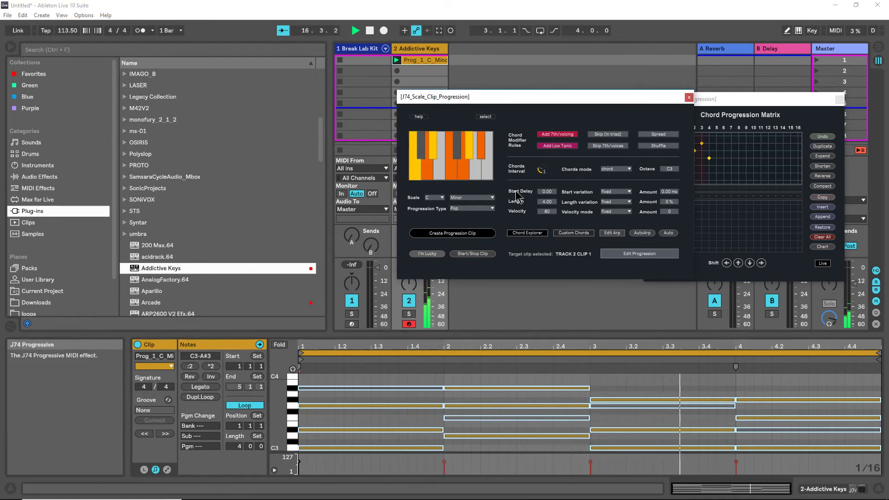
left_click(456, 235)
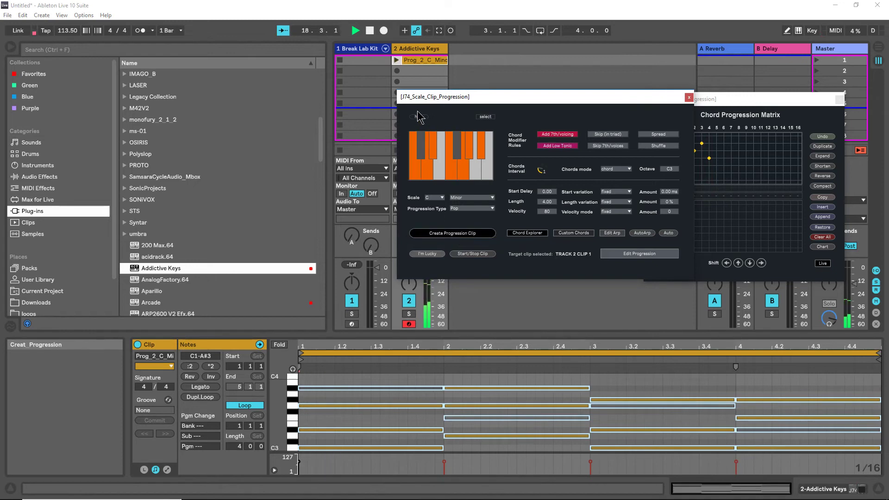
left_click(396, 60)
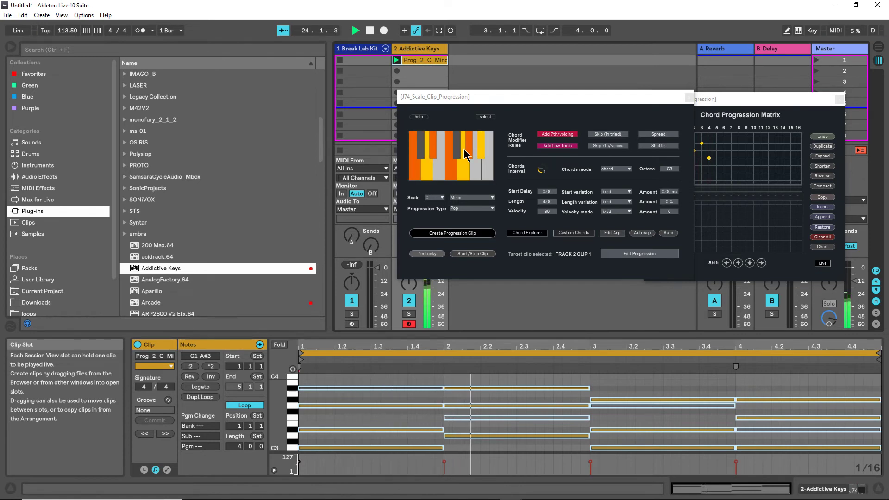
- Enable the Skip (in triad) chord rule, recreate the progression clip in the first Addictive Keys slot and launch it
left_click(608, 135)
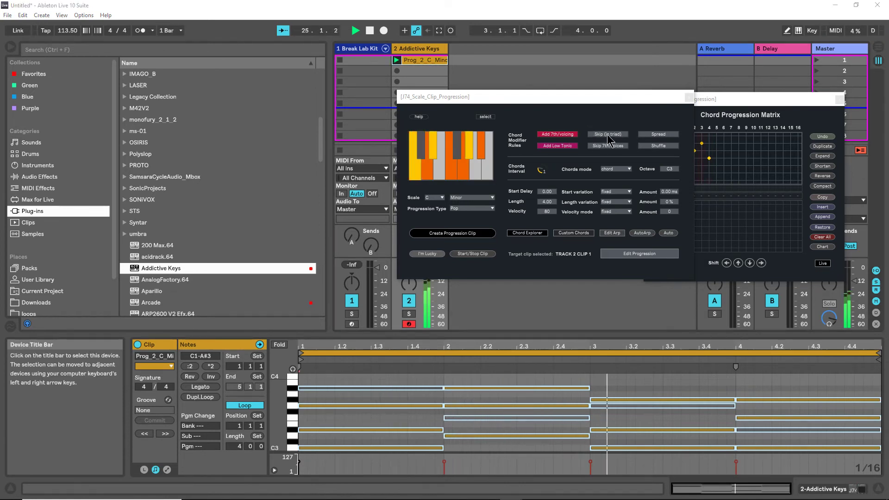
left_click(452, 233)
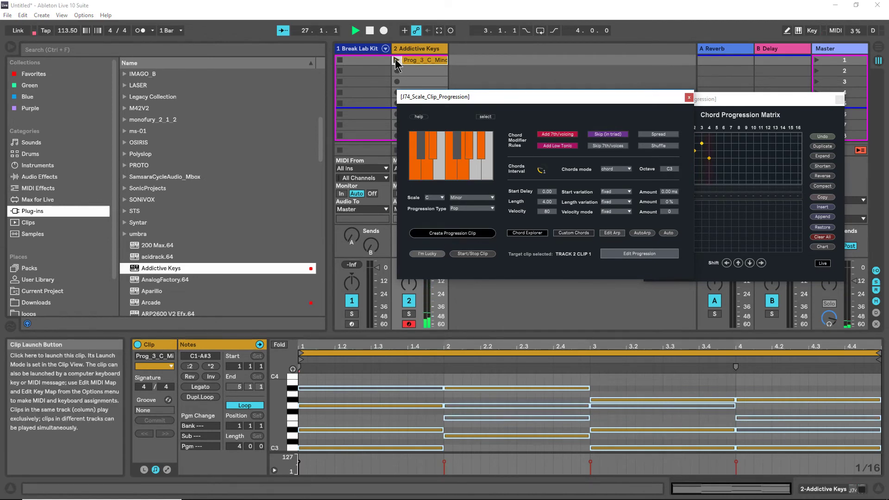
left_click(397, 63)
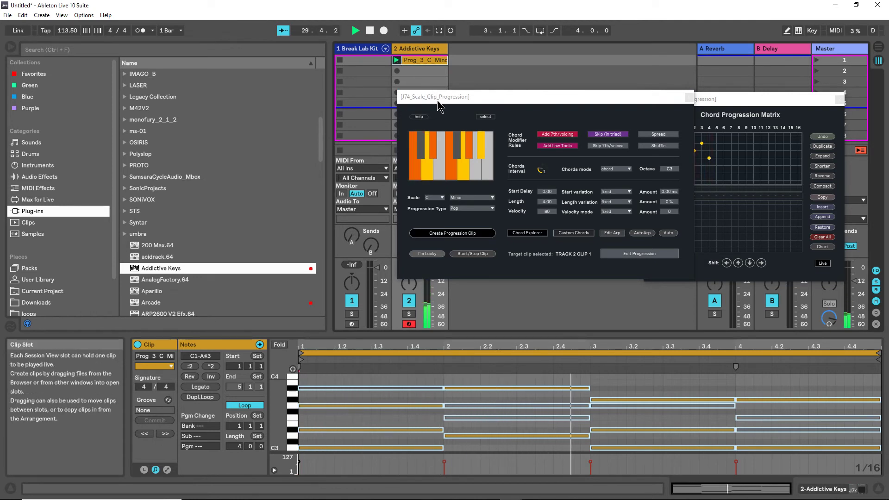
- Enable the Skip 7th/voices chord rule, create a progression clip in the second Addictive Keys slot and launch it
left_click(605, 147)
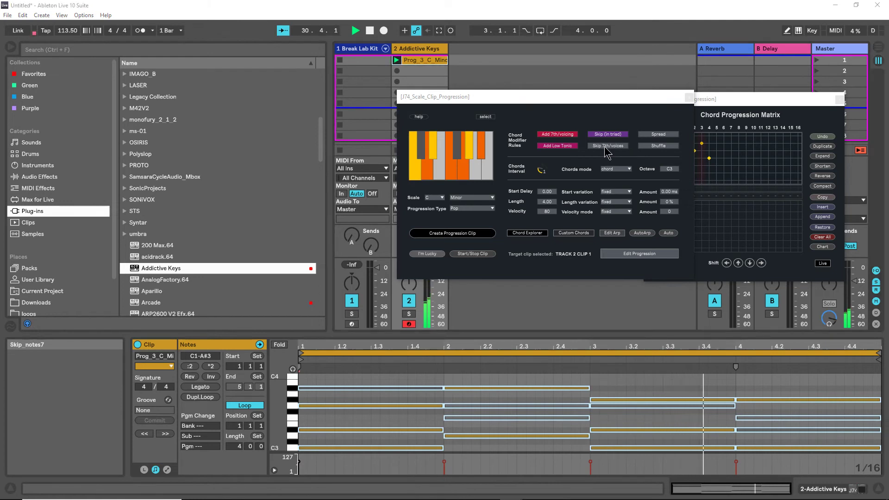
left_click(605, 147)
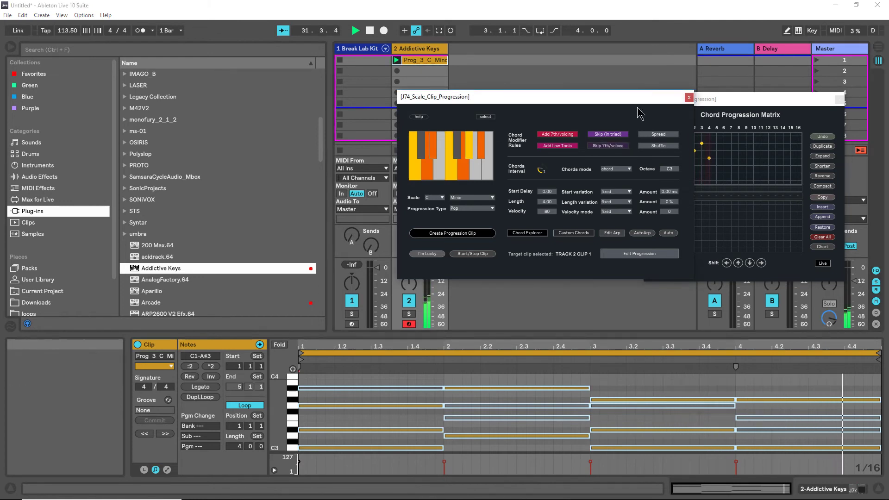
left_click(413, 73)
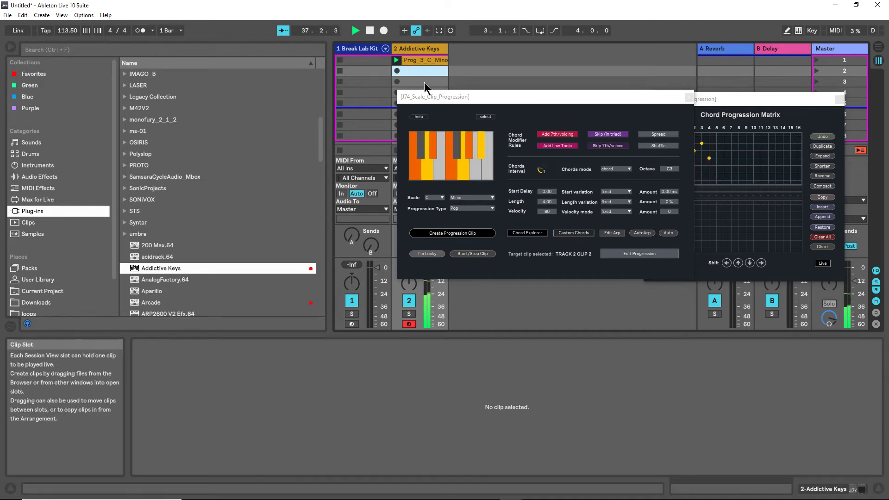
left_click(451, 237)
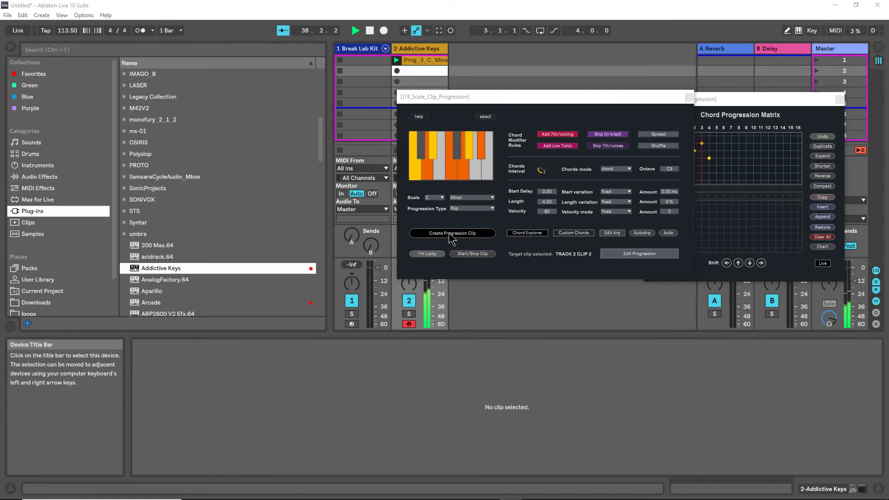
left_click(452, 236)
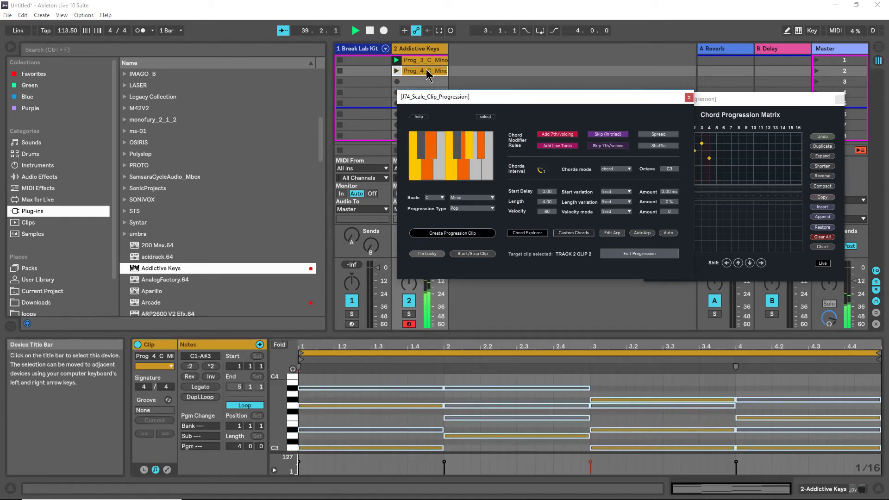
left_click(397, 70)
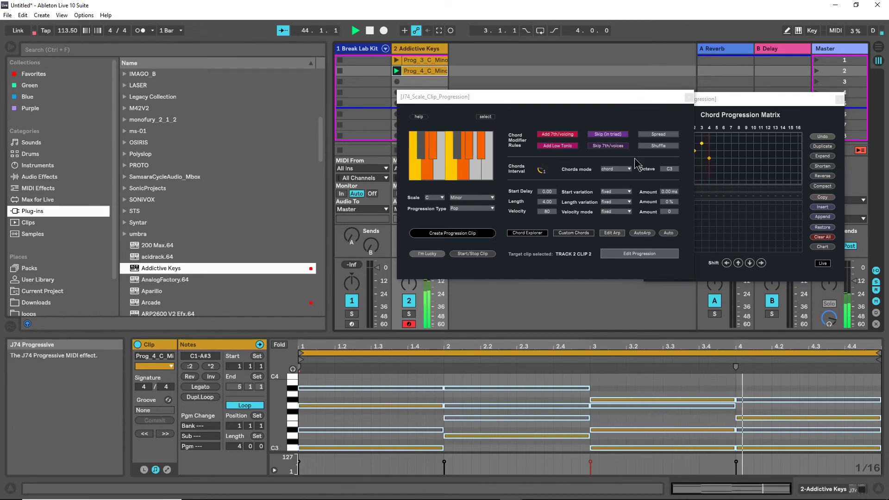
- Replace both Skip rules with the Spread rule, regenerate the second slot's progression clip and play it, then stop playback
left_click(603, 146)
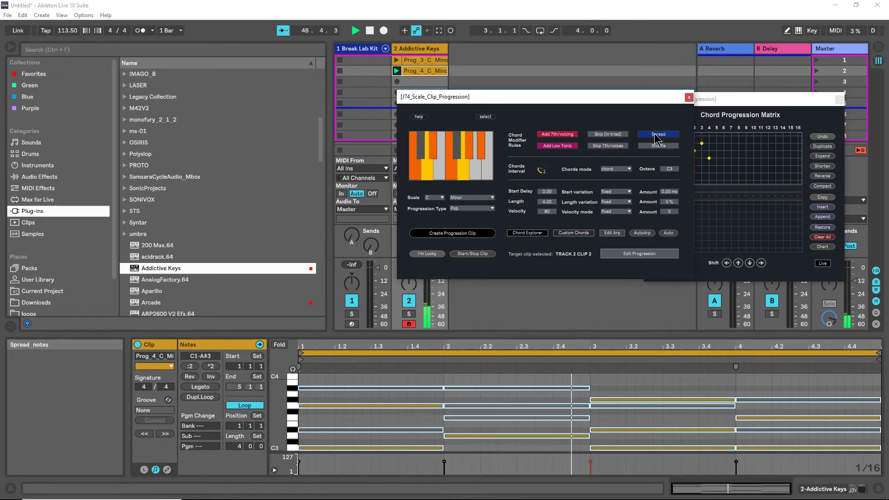
left_click(440, 233)
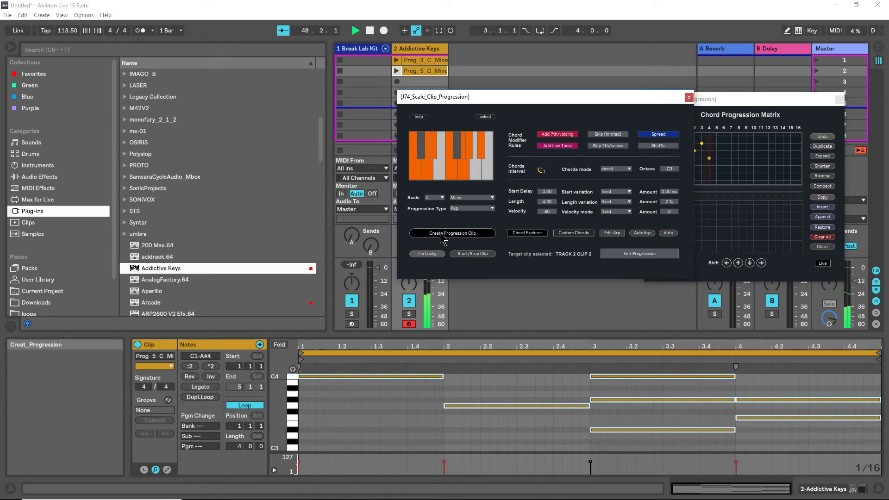
left_click(397, 71)
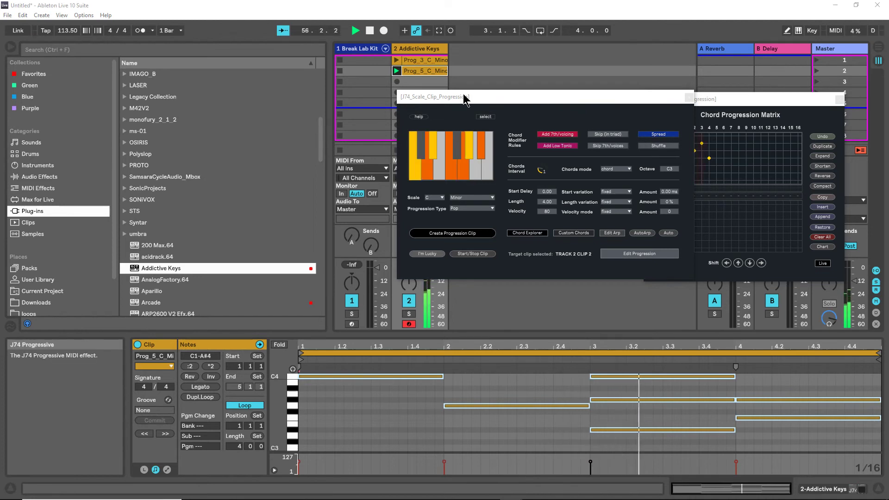
left_click(370, 30)
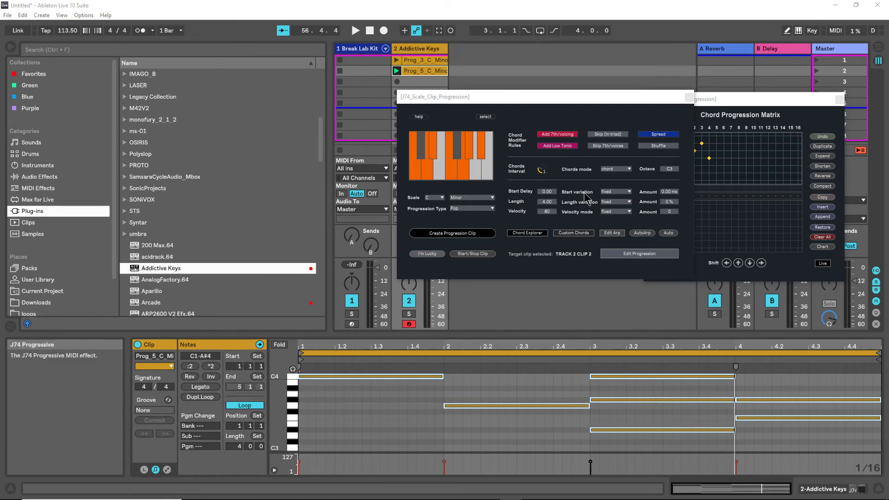
- Set the start variation to variable with an amount of 49 ms, recreate the second slot's progression clip and launch it
left_click(616, 192)
left_click(623, 204)
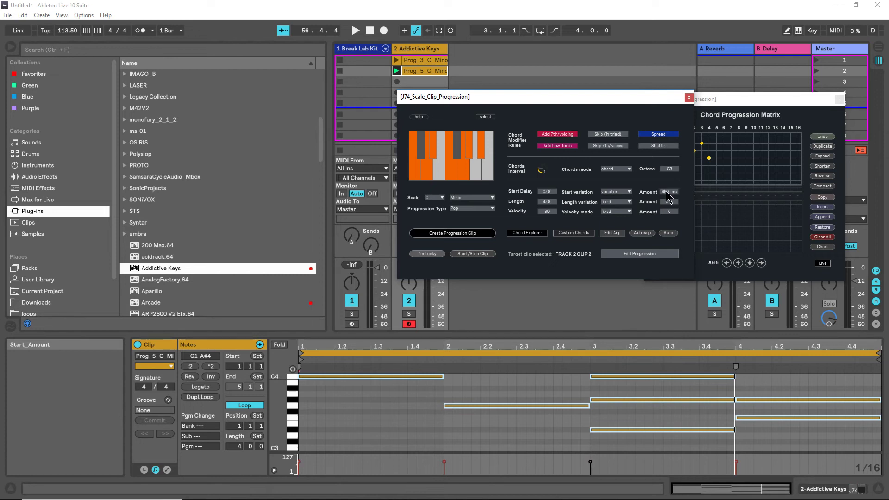
left_click(466, 235)
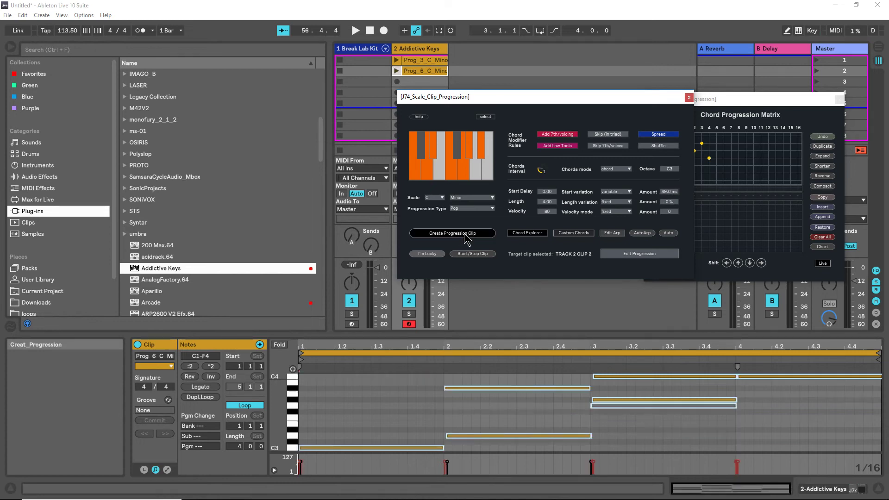
left_click(396, 71)
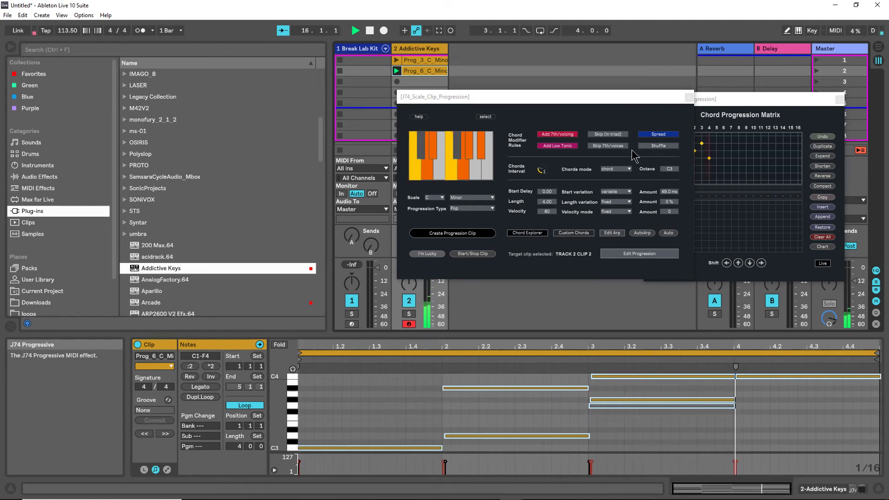
- Disable Spread, set the chords mode to arp_down, and create and audition a progression clip in the third Addictive Keys slot
left_click(658, 134)
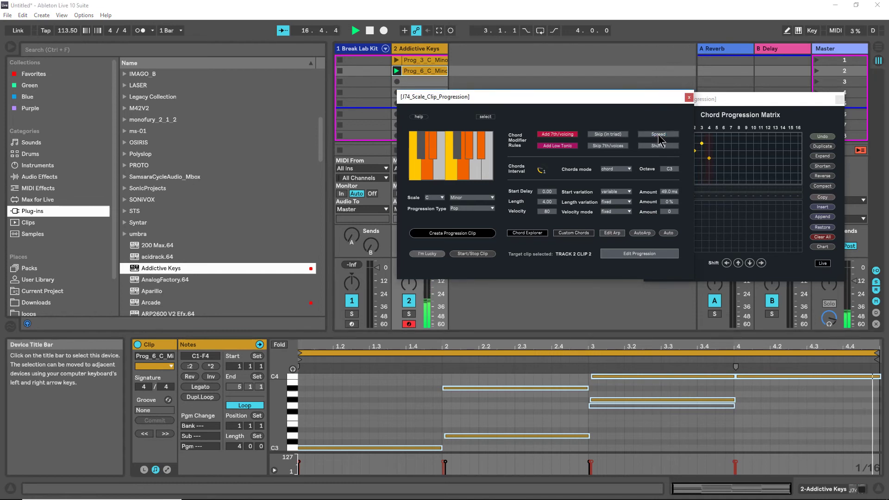
left_click_drag(515, 95, 530, 127)
left_click(641, 201)
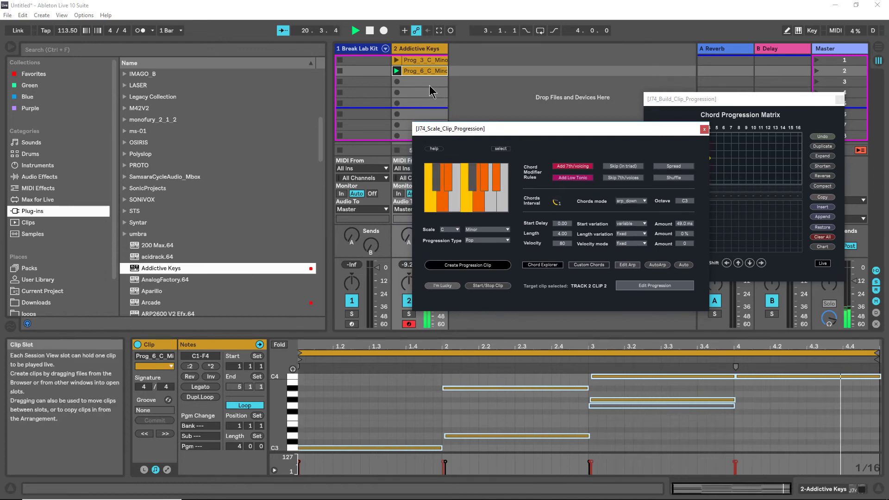
key("Down")
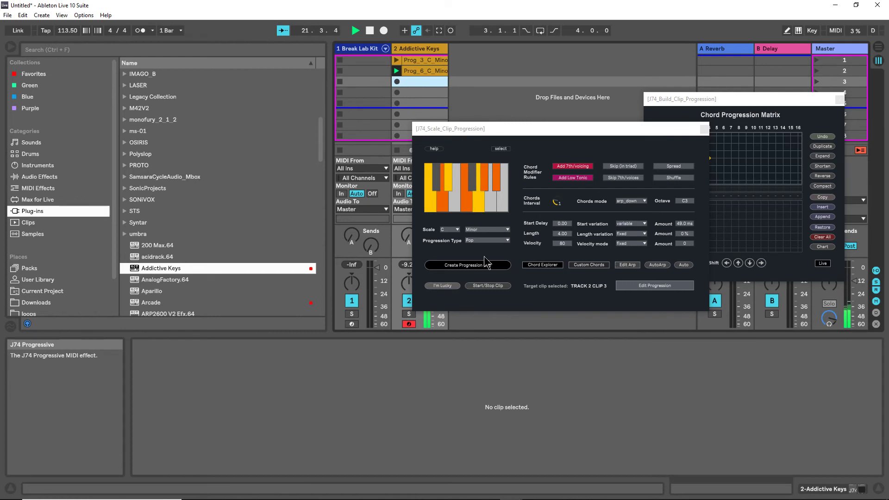
left_click(470, 271)
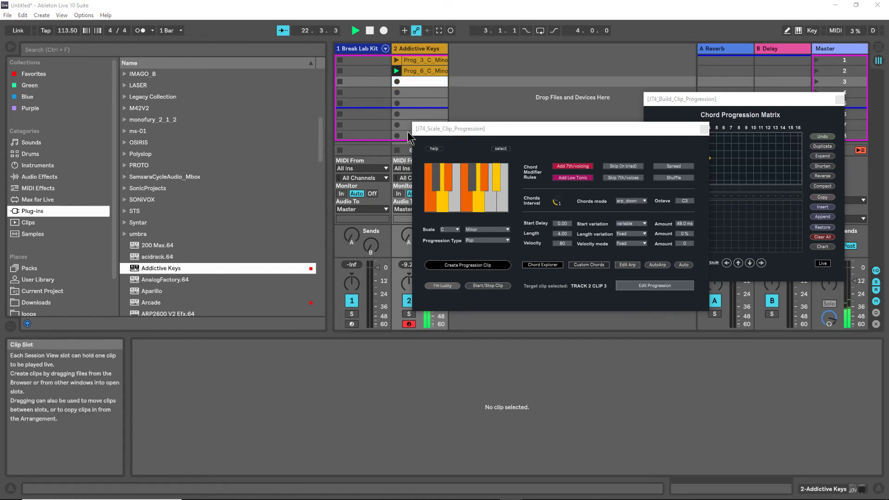
left_click(467, 264)
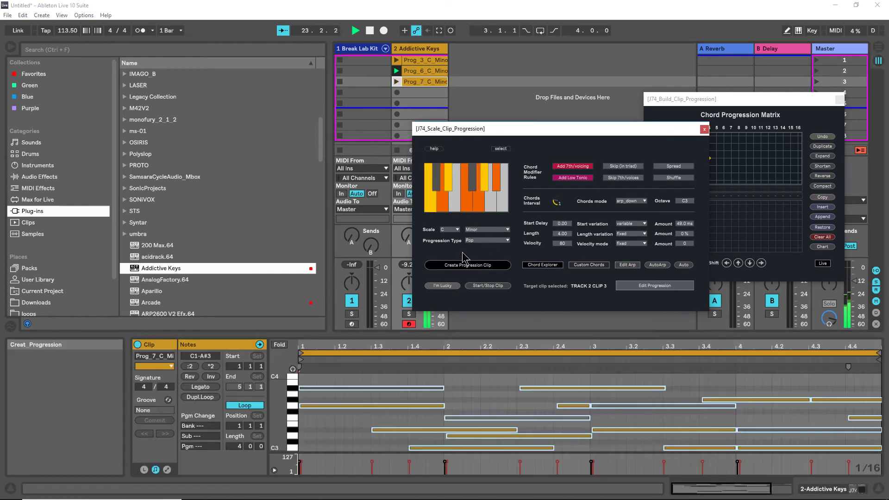
left_click(396, 82)
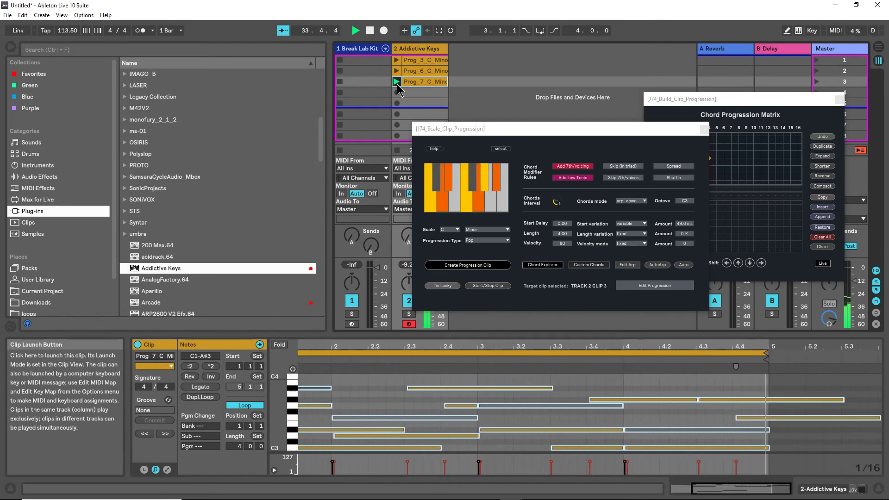
left_click(370, 31)
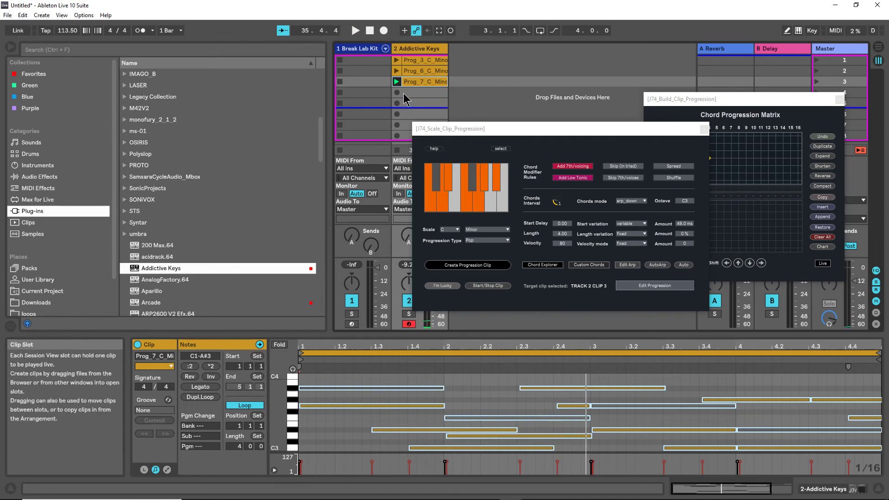
- Generate a random progression clip with I'm Lucky in the fourth Addictive Keys slot and launch it
left_click(404, 93)
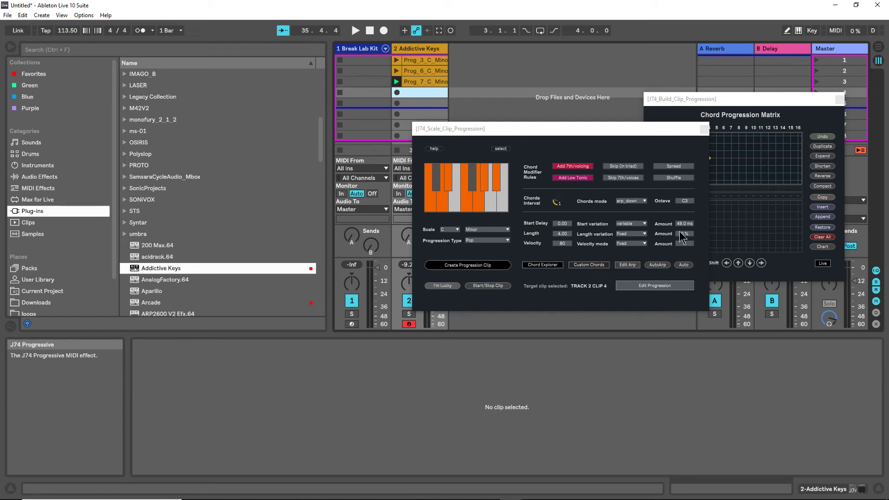
left_click(445, 286)
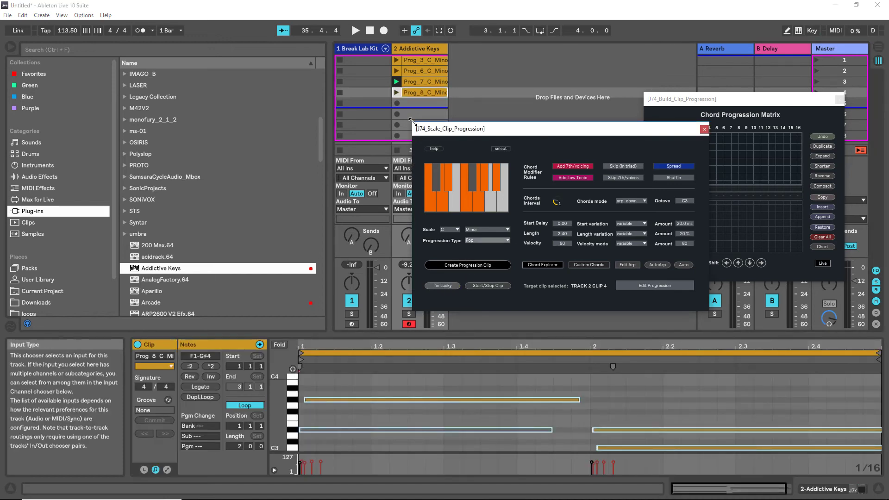
left_click(396, 92)
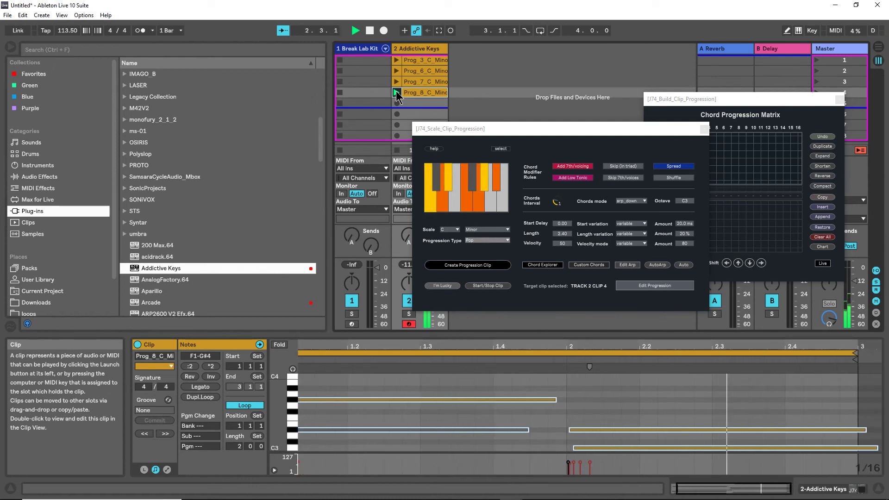
- Generate another I'm Lucky progression clip in the fifth Addictive Keys slot and launch it
left_click(419, 103)
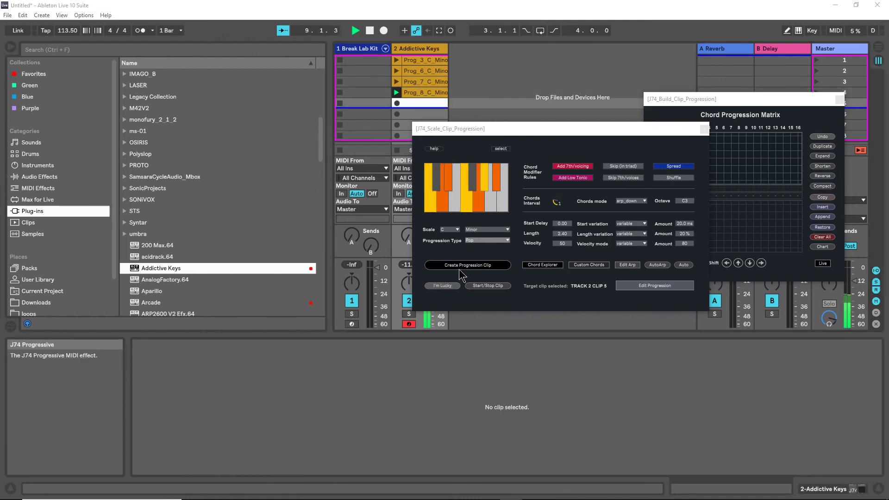
left_click(446, 286)
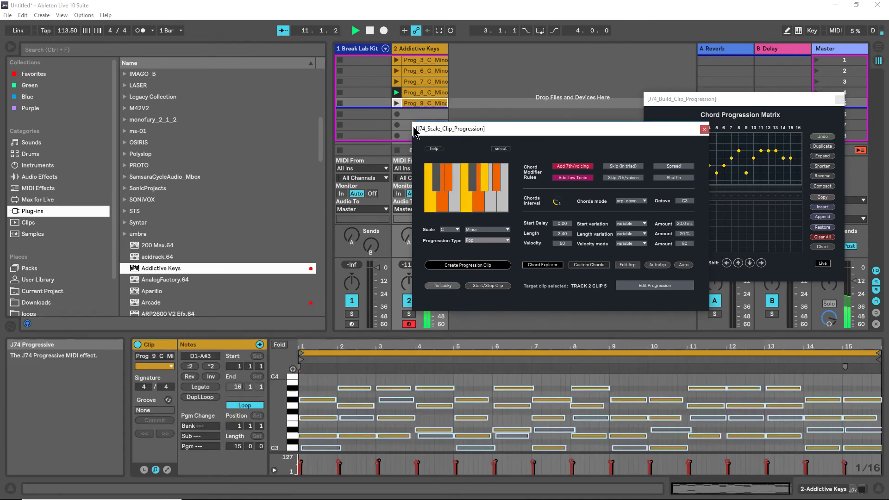
left_click(397, 104)
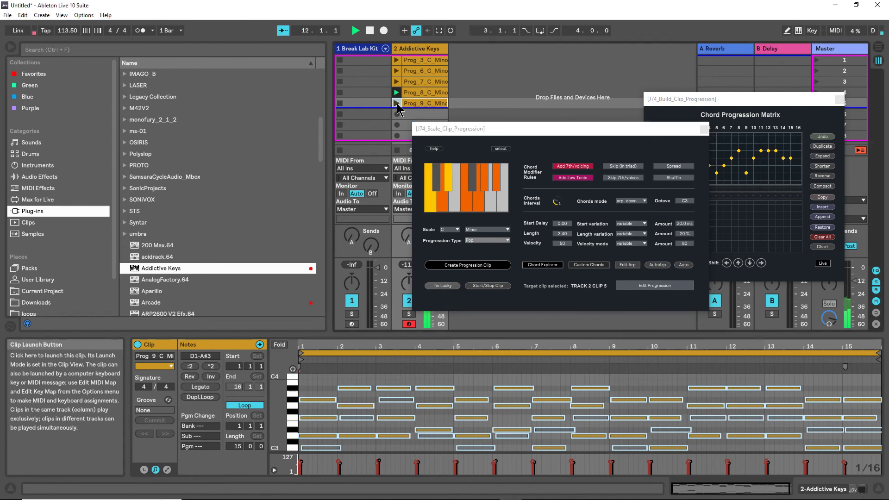
- Delete the progression clips in the first four Addictive Keys slots, moving the Scale Clip Progression window out of the way
right_click(414, 60)
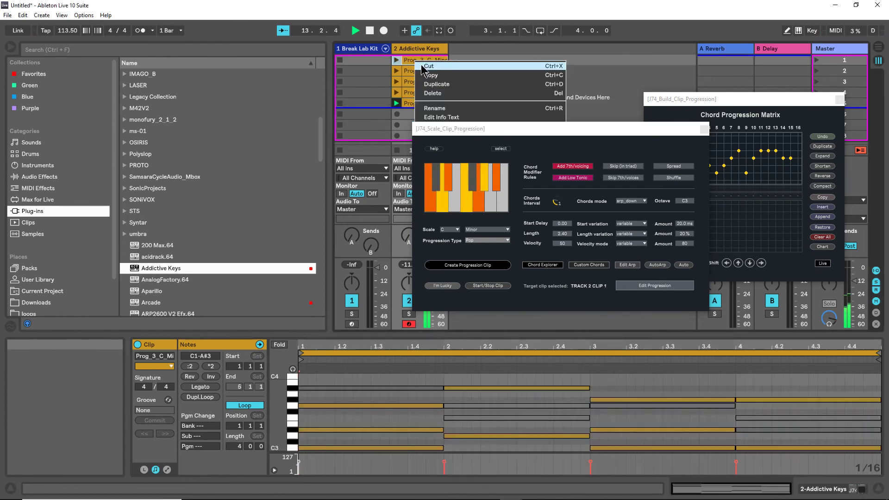
left_click(434, 93)
right_click(419, 71)
left_click(431, 104)
right_click(421, 83)
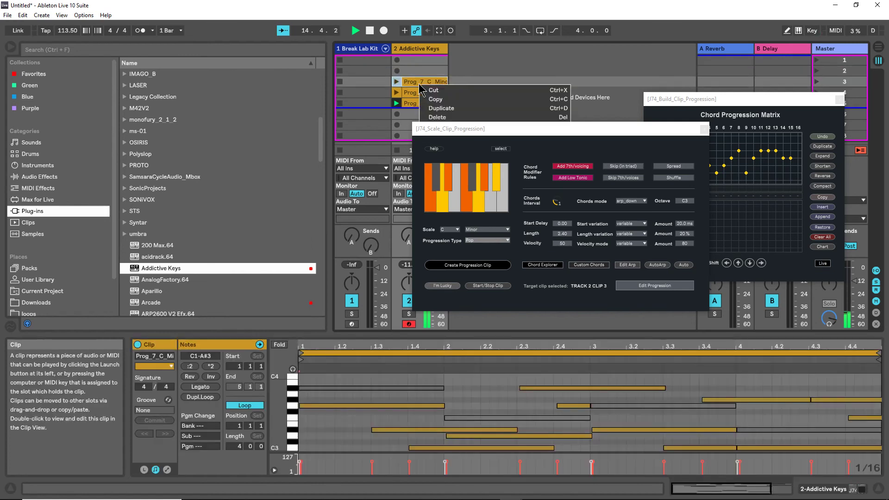
left_click(436, 117)
right_click(419, 95)
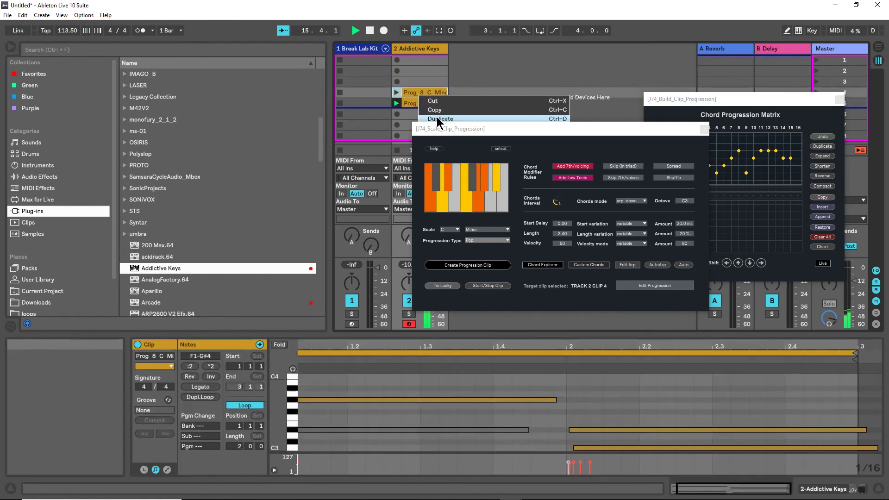
left_click_drag(496, 129, 487, 165)
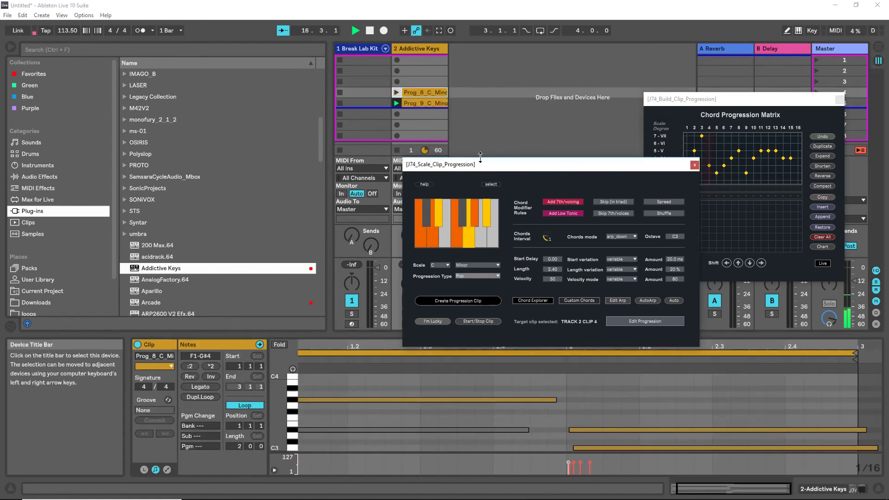
right_click(420, 88)
left_click(435, 123)
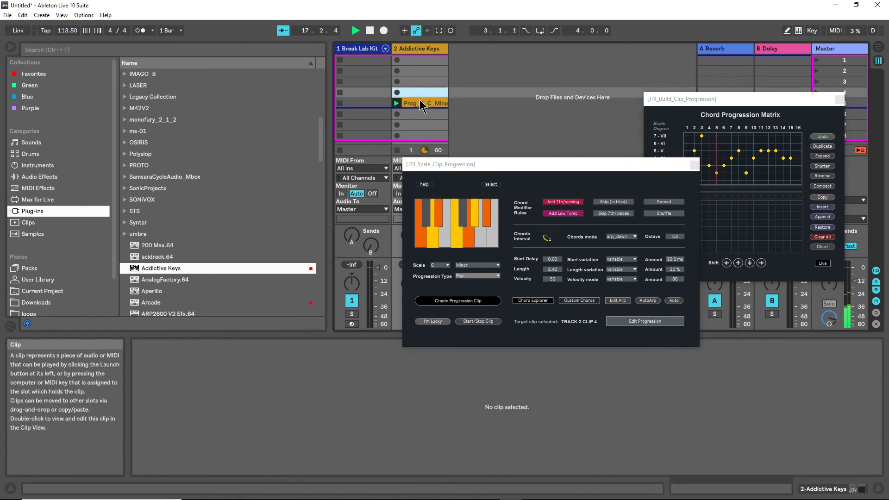
- Select the first Addictive Keys slot and move the Scale Clip Progression window clear of the Chord Progression Matrix
left_click(414, 57)
left_click_drag(565, 162, 501, 84)
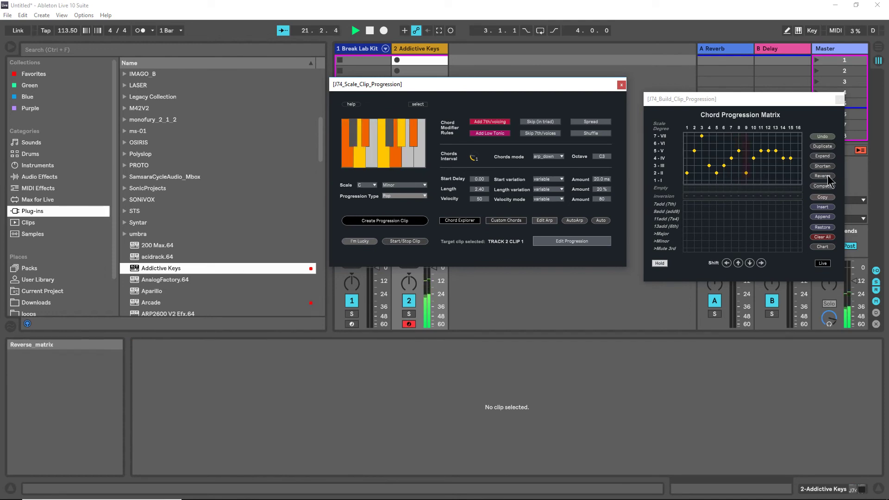
- Expand the progression in the Chord Progression Matrix, toggling its Live mode around the edit, and recreate the fifth Addictive Keys clip from it
left_click(824, 266)
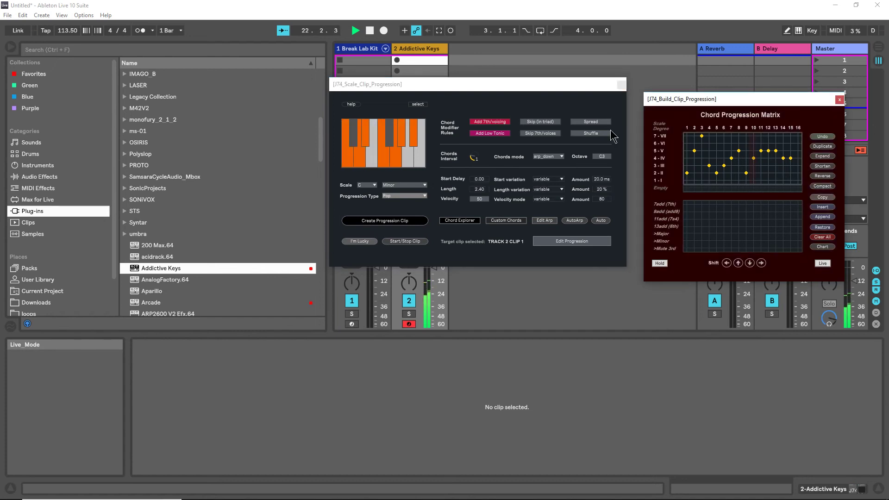
left_click_drag(527, 86, 261, 31)
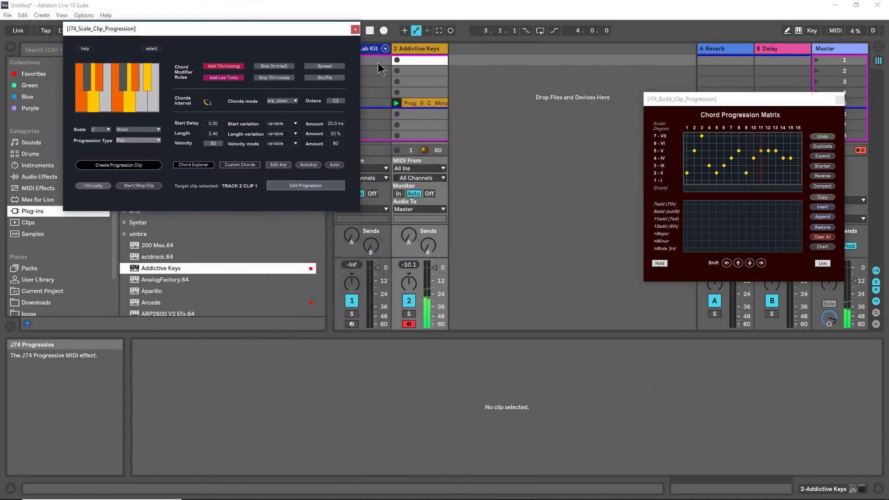
left_click(429, 107)
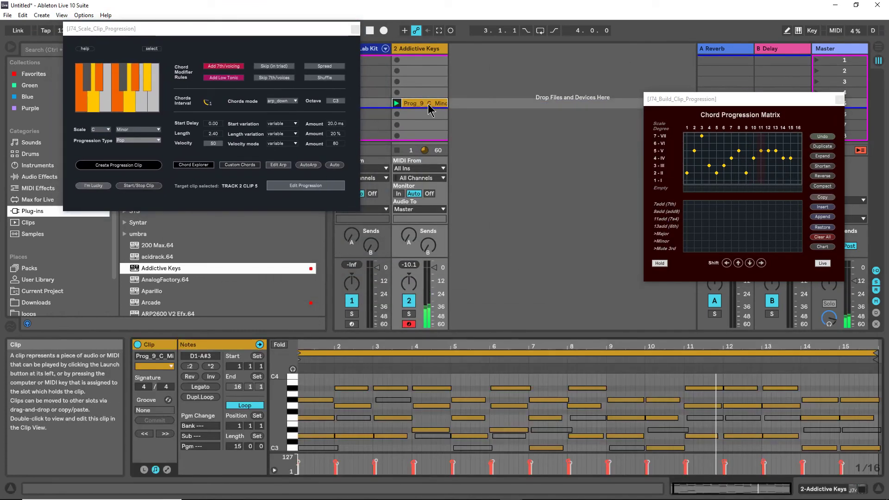
left_click(823, 156)
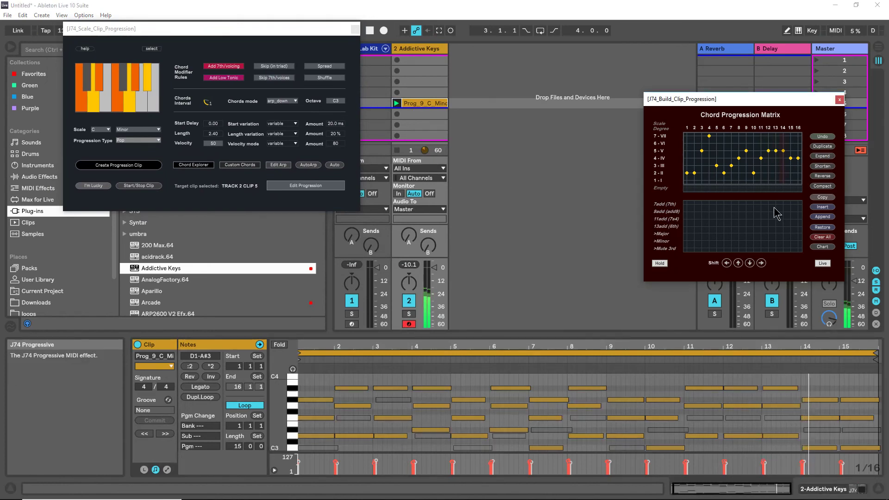
left_click(823, 263)
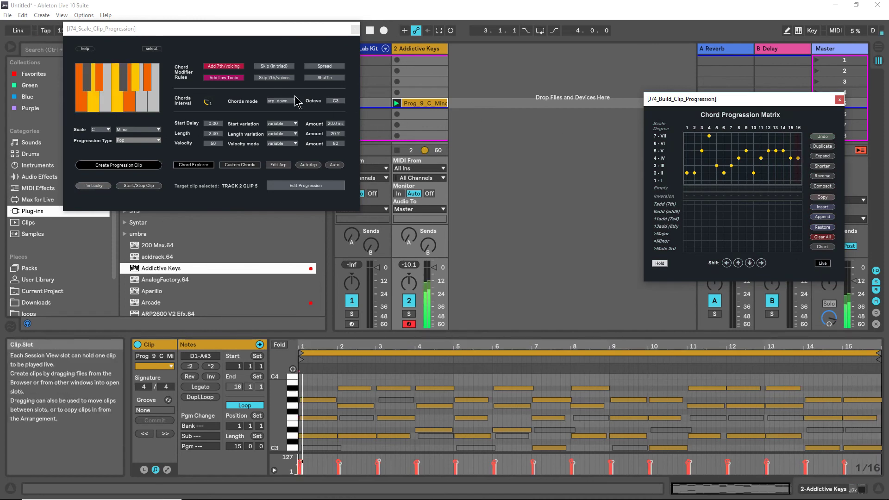
left_click(430, 106)
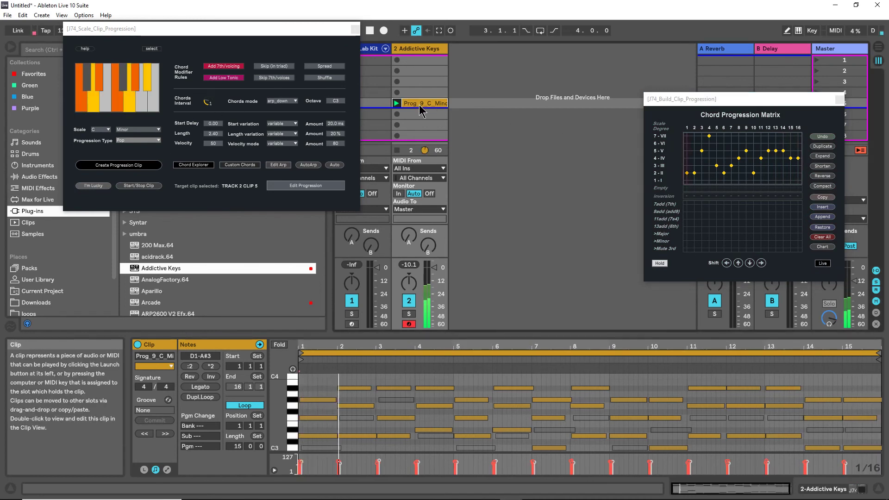
left_click(127, 167)
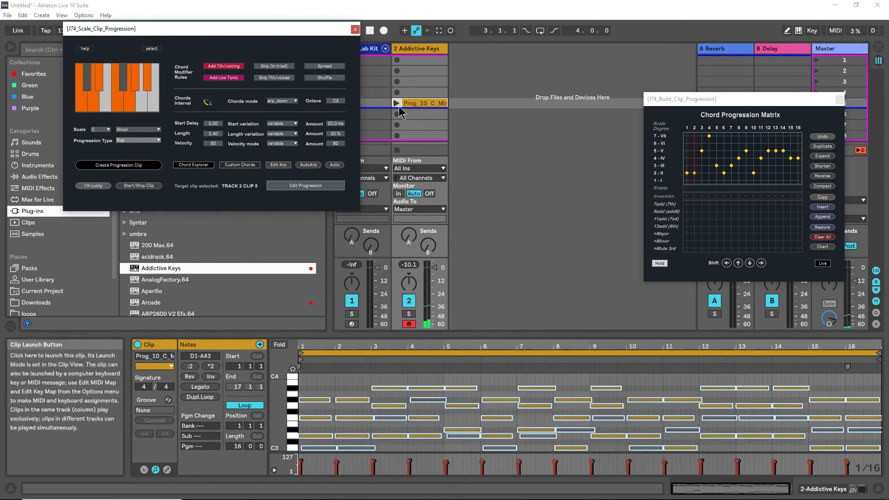
- Reverse the progression in the Chord Progression Matrix, recreate the fifth Addictive Keys clip from it and launch the clip
left_click(827, 179)
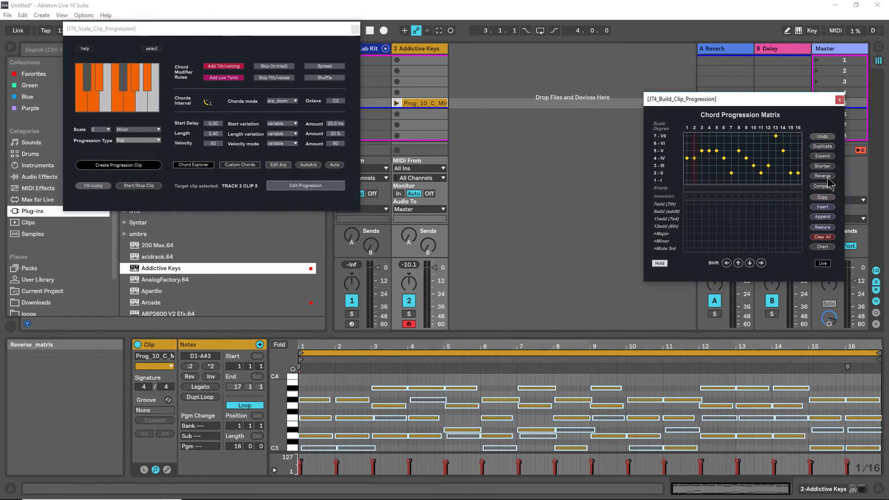
left_click(421, 107)
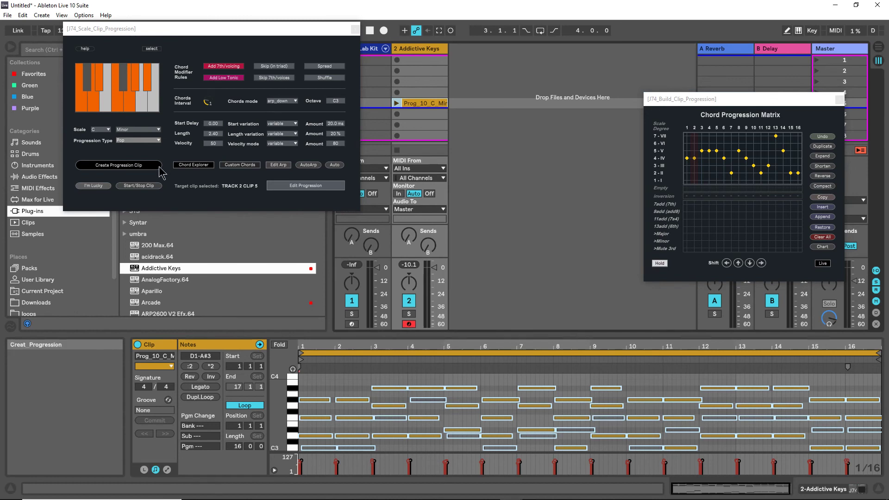
left_click(144, 167)
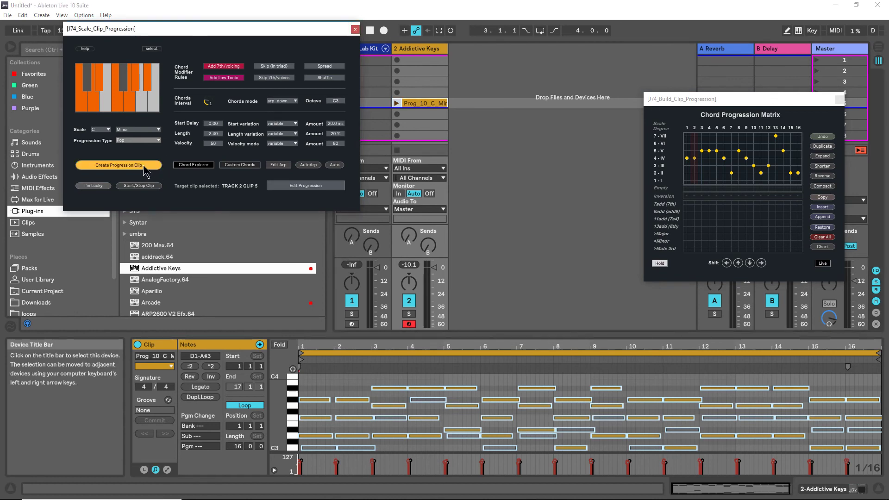
left_click(396, 104)
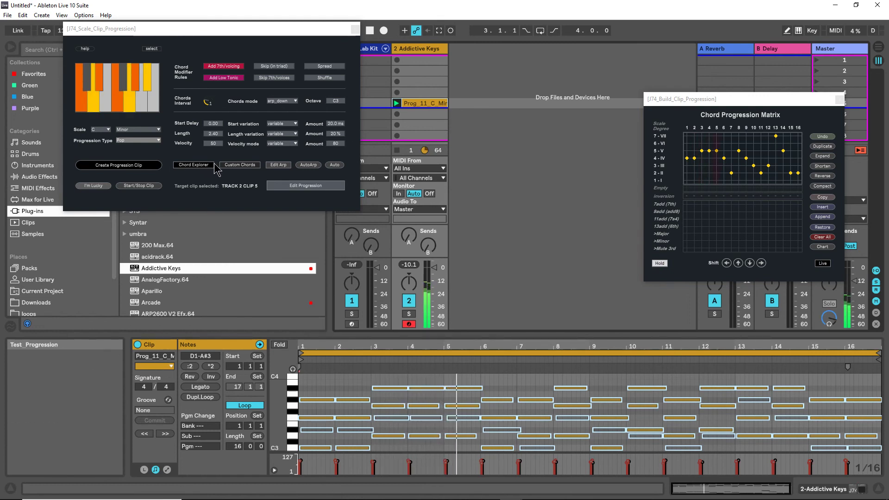
- Open the Custom Chords editor to view its two chord definitions, moving it clear of the matrix, and close it
left_click(242, 166)
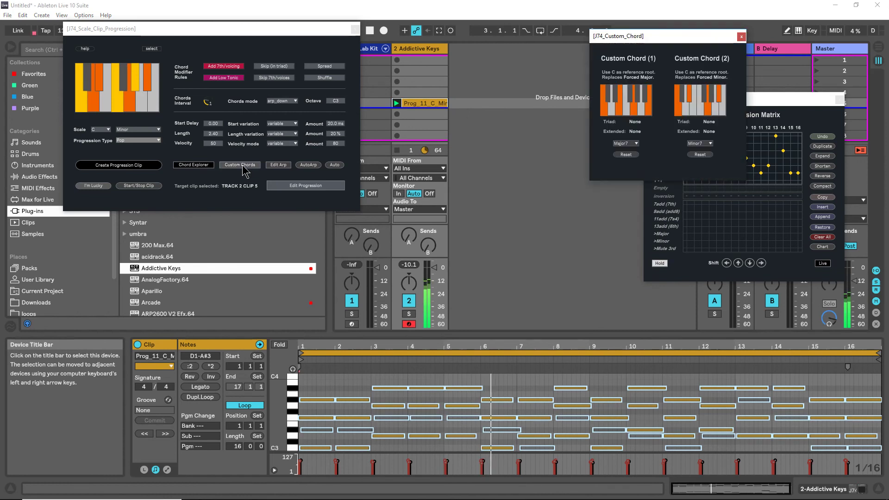
left_click_drag(702, 44, 561, 99)
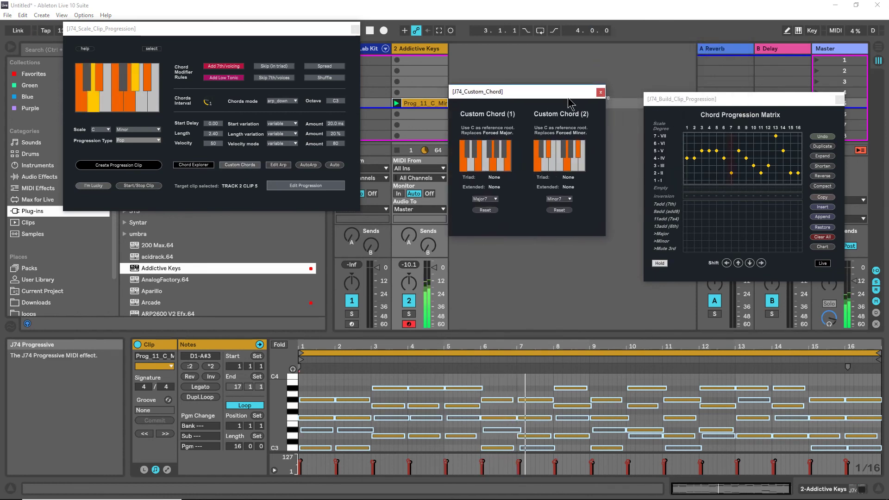
left_click(600, 93)
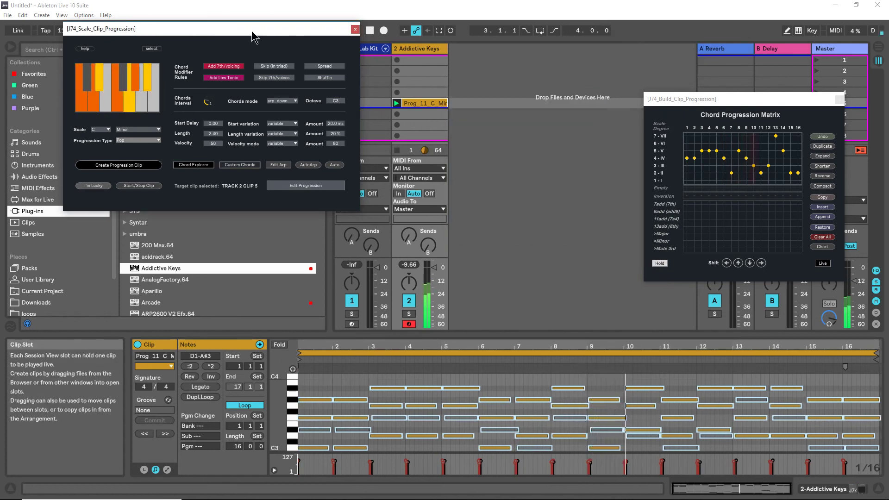
- Select the first Addictive Keys slot as the target and stop the fifth clip, with the Scale Clip Progression window moved below the slots
left_click_drag(259, 32, 409, 82)
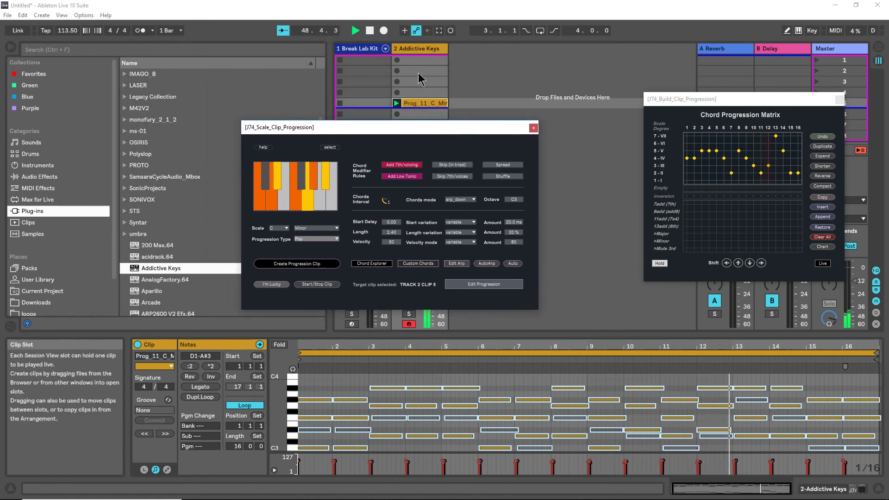
left_click(419, 62)
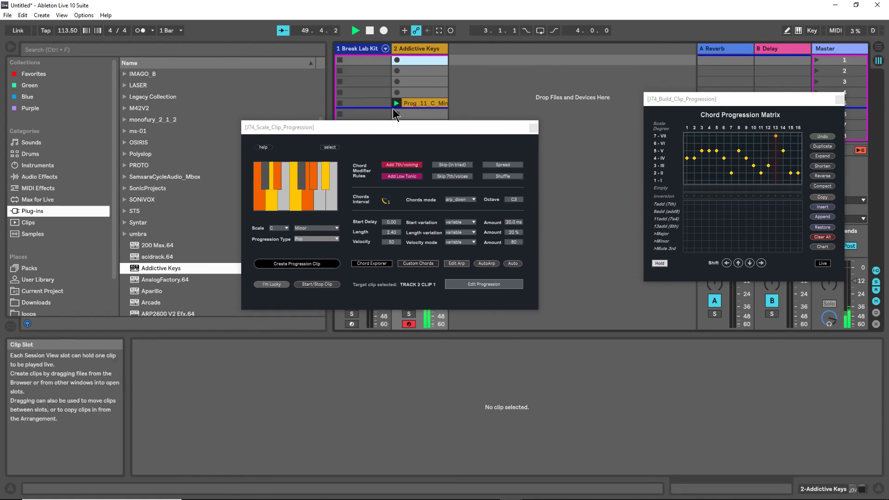
left_click(397, 104)
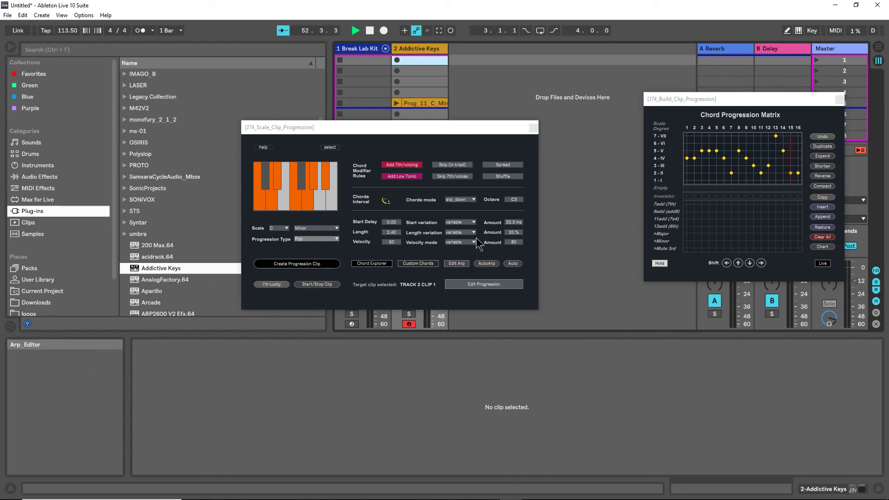
- Set the chords mode to guitar and apply AutoArp to the progression
left_click(473, 200)
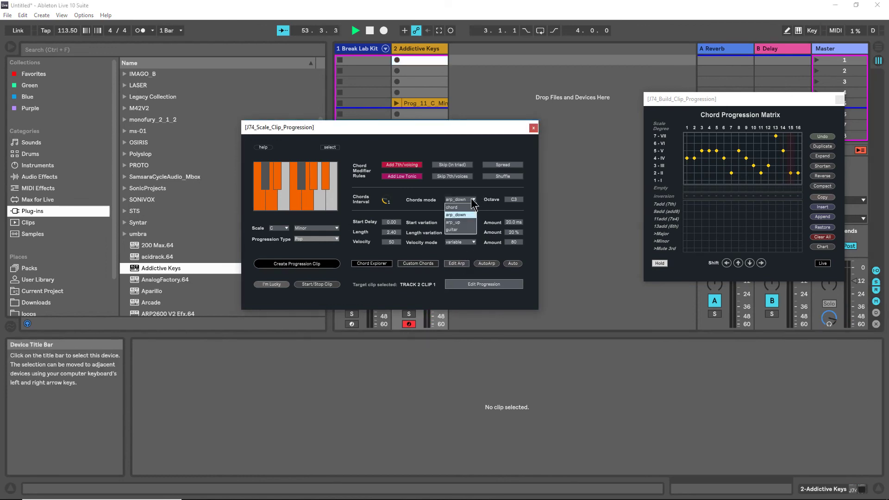
left_click(454, 230)
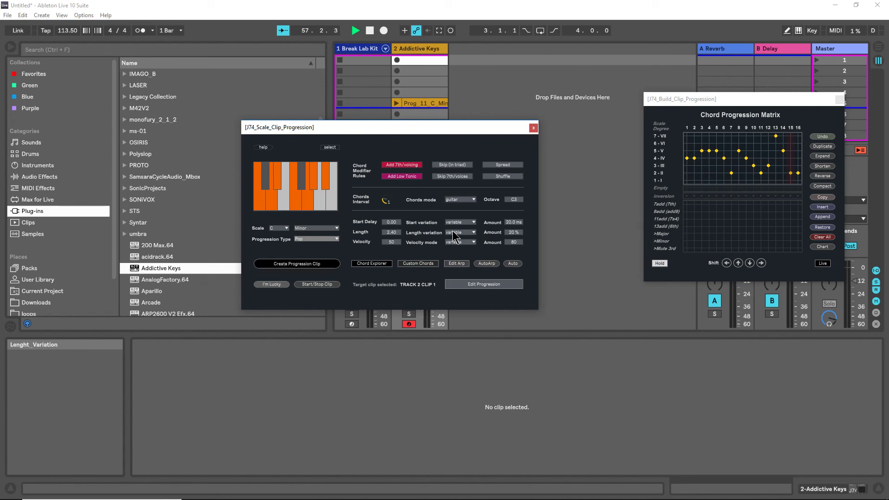
left_click(485, 264)
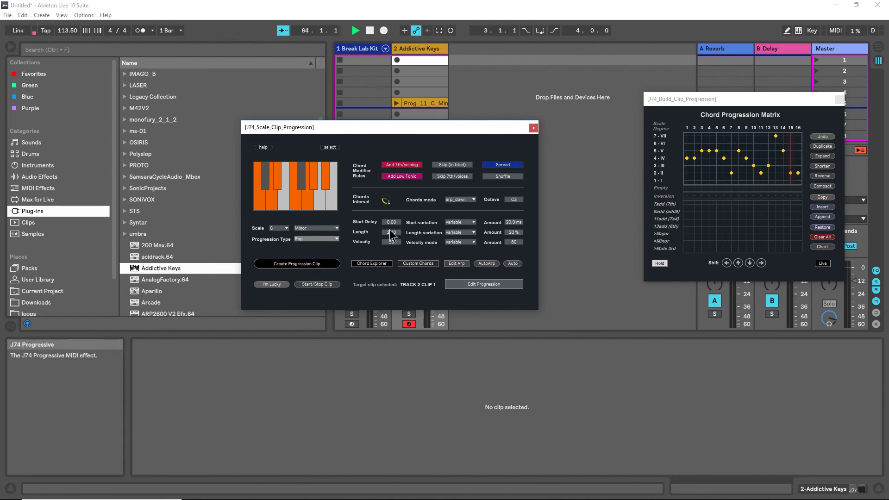
- Create a progression clip in the first Addictive Keys slot with the arp_down mode and Spread rule, and launch it
left_click(306, 264)
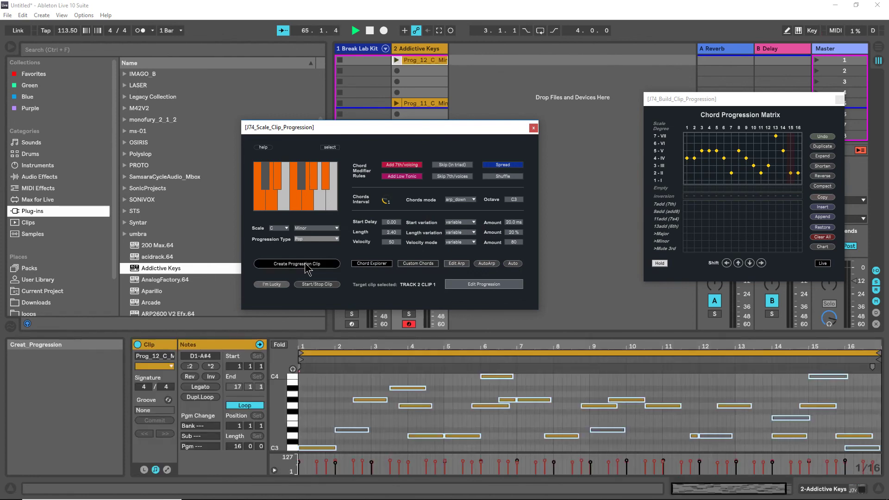
left_click(396, 61)
left_click(396, 60)
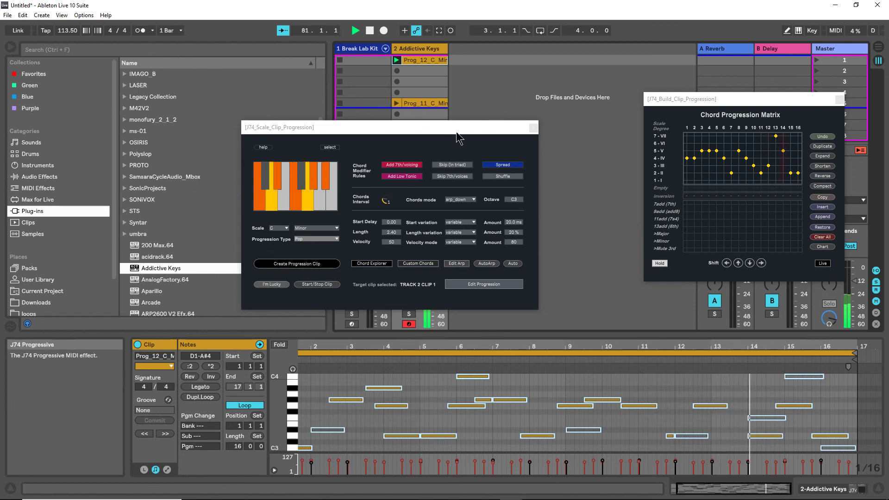
- Select the second Addictive Keys slot and stop playback, moving the Scale Clip Progression window away from the tracks' clip slots
left_click(410, 73)
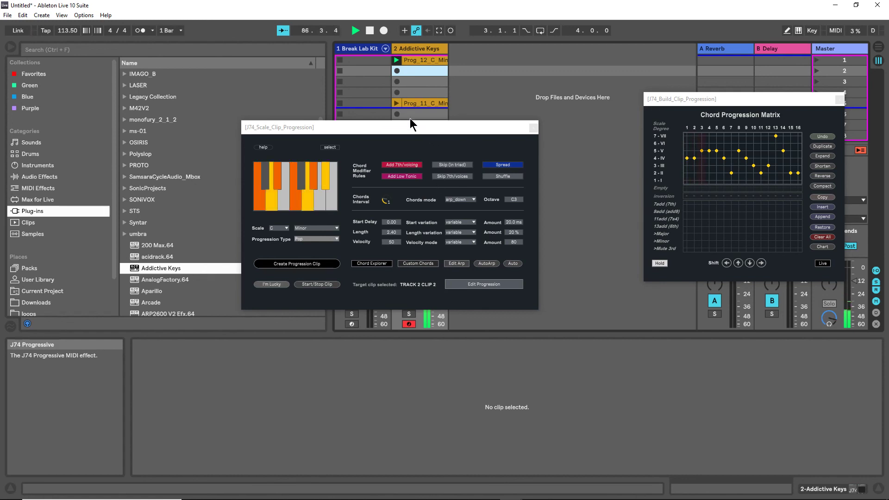
left_click(370, 31)
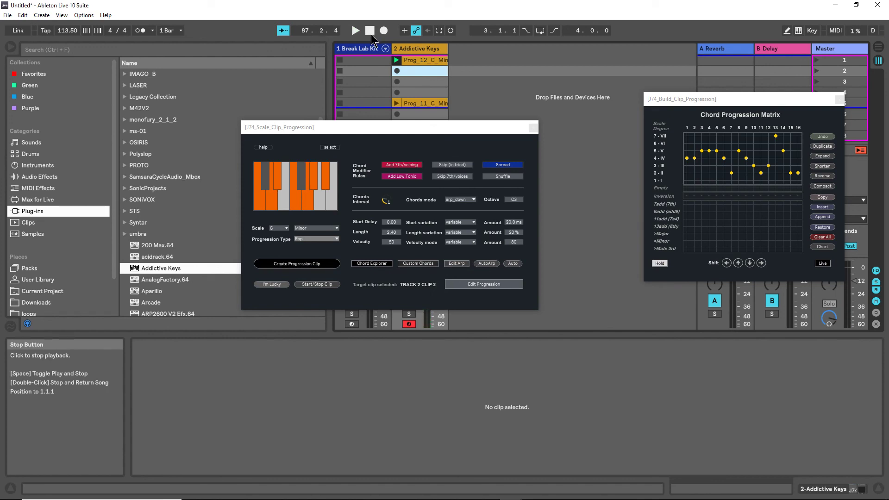
left_click_drag(419, 130, 626, 83)
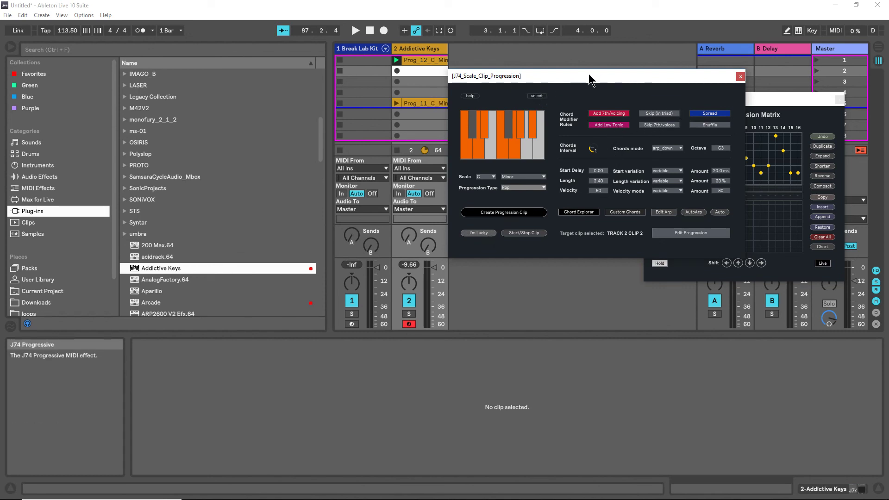
left_click_drag(589, 74, 592, 144)
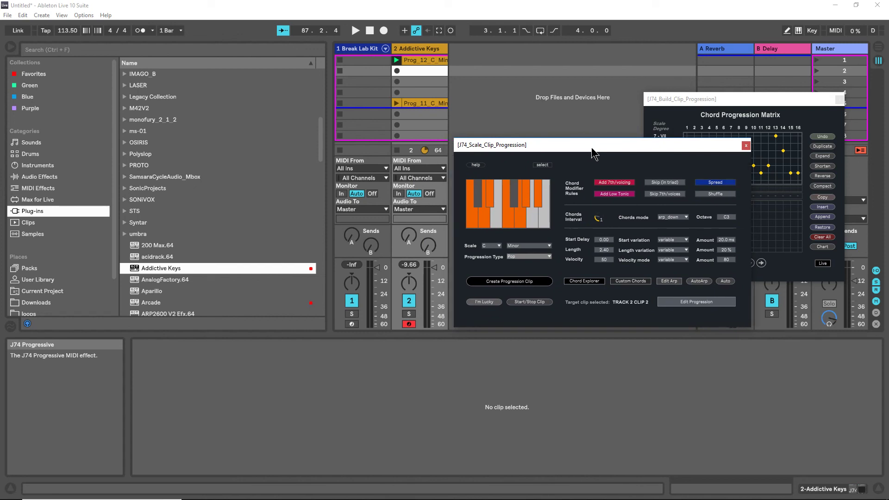